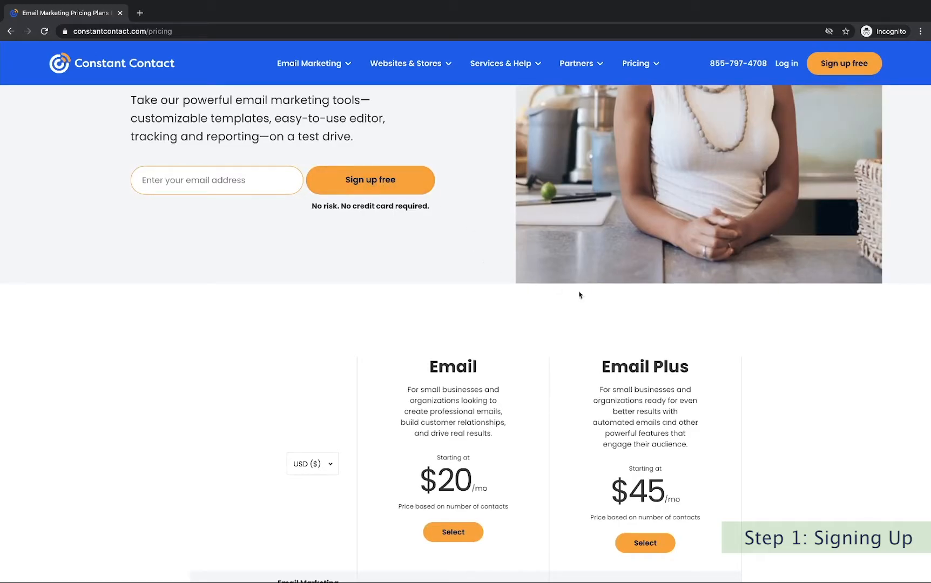
Select the $45/mo Email Plus plan on the pricing page.
scroll(642, 316, down, 3)
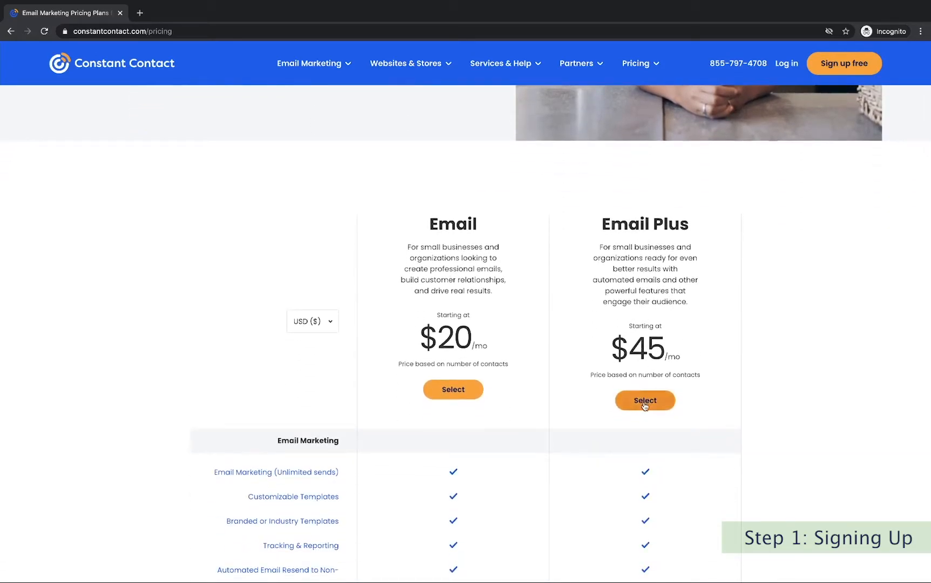
click(645, 404)
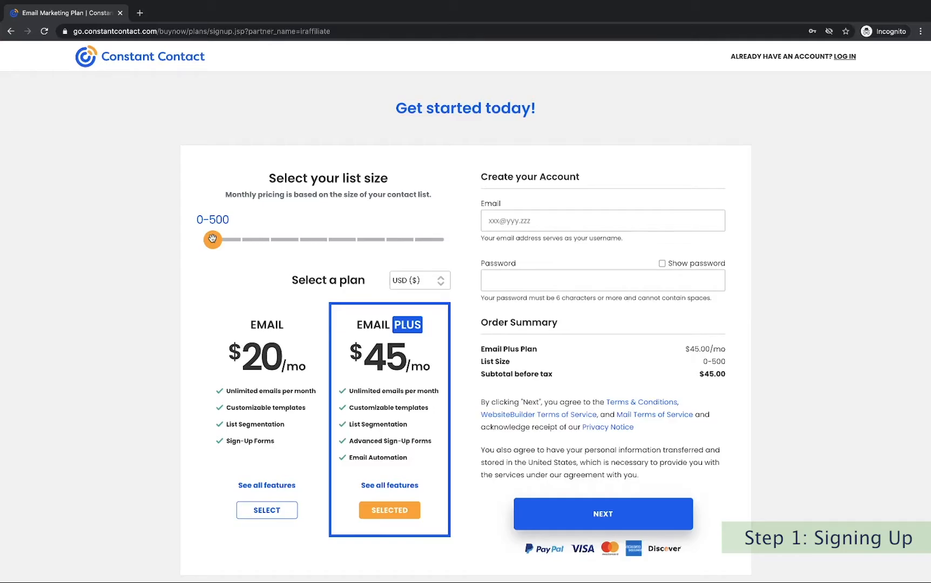
Compare prices at a 2,501-5,000 list size, then return the slider to 0-500.
drag(212, 239, 268, 240)
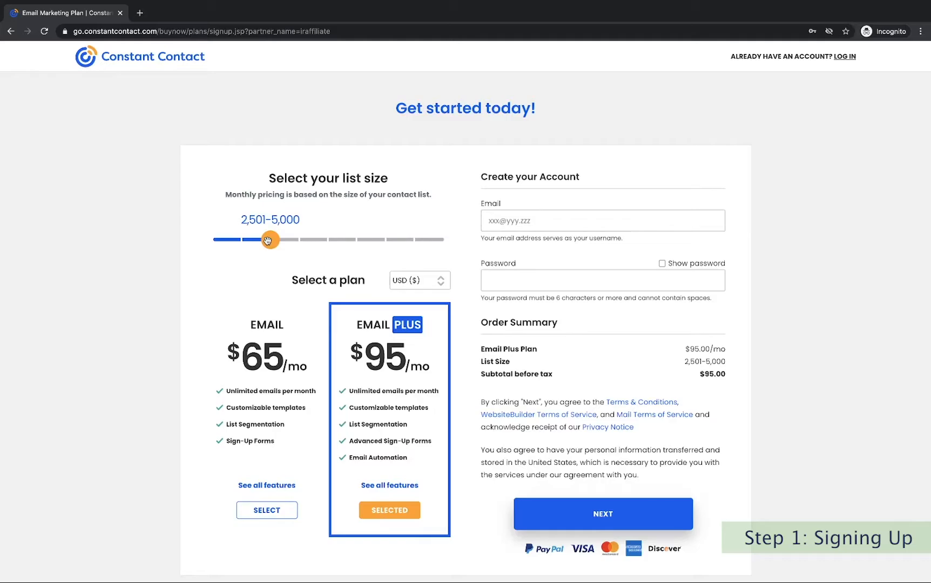
drag(268, 240, 197, 243)
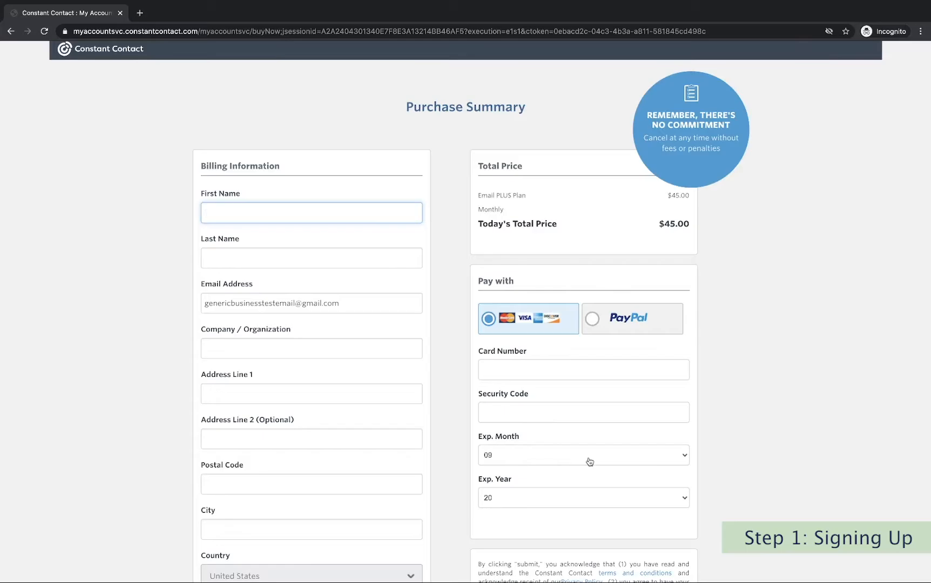
Scroll through the Purchase Summary page to review the billing and card details.
scroll(589, 462, down, 5)
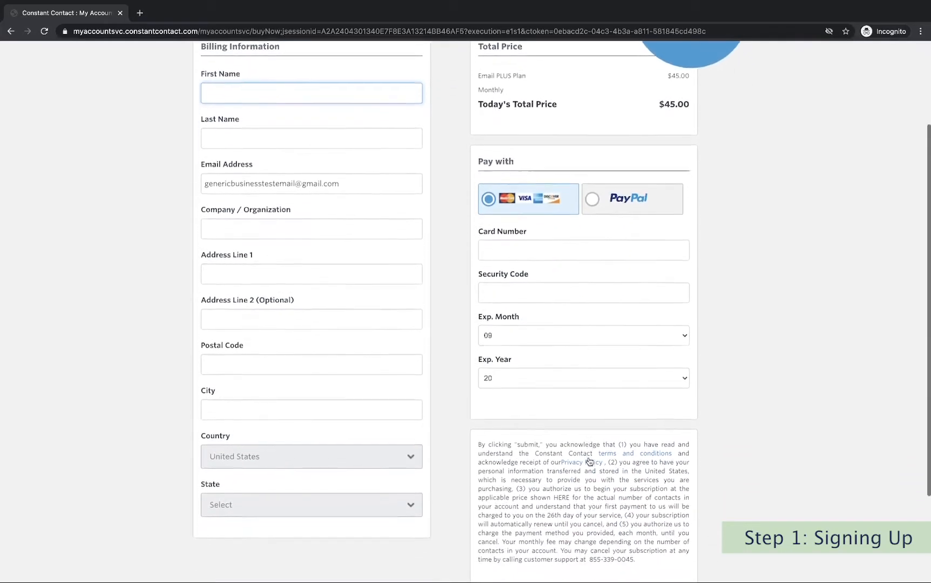
scroll(589, 461, up, 5)
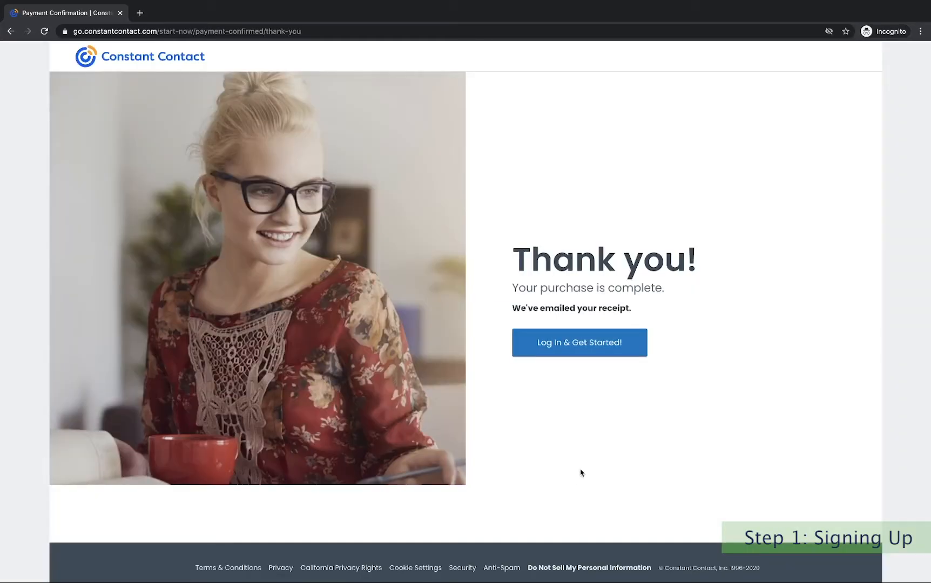
Log in to the new account from the thank-you page.
click(594, 345)
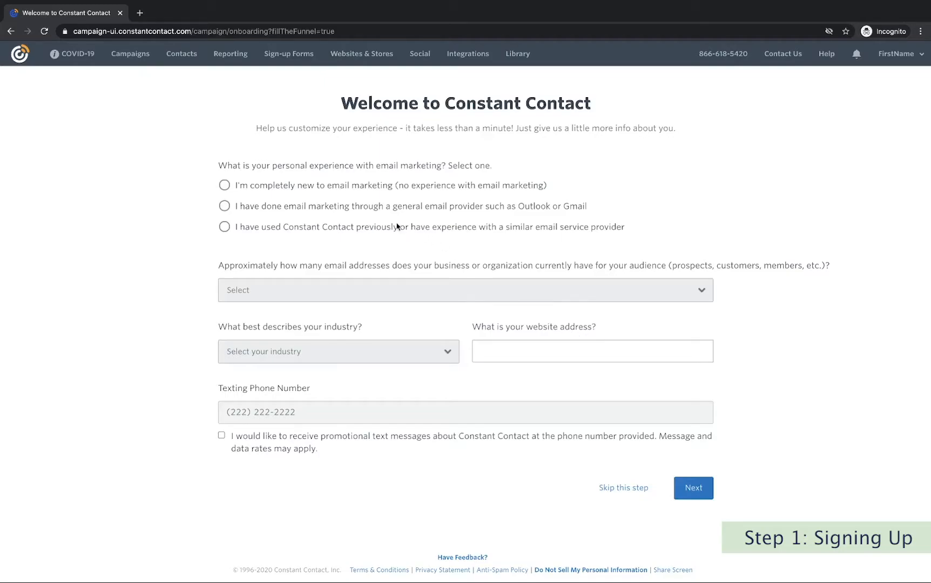
Mark prior experience with a similar email service and choose 1-50 as the audience size.
click(225, 227)
click(416, 298)
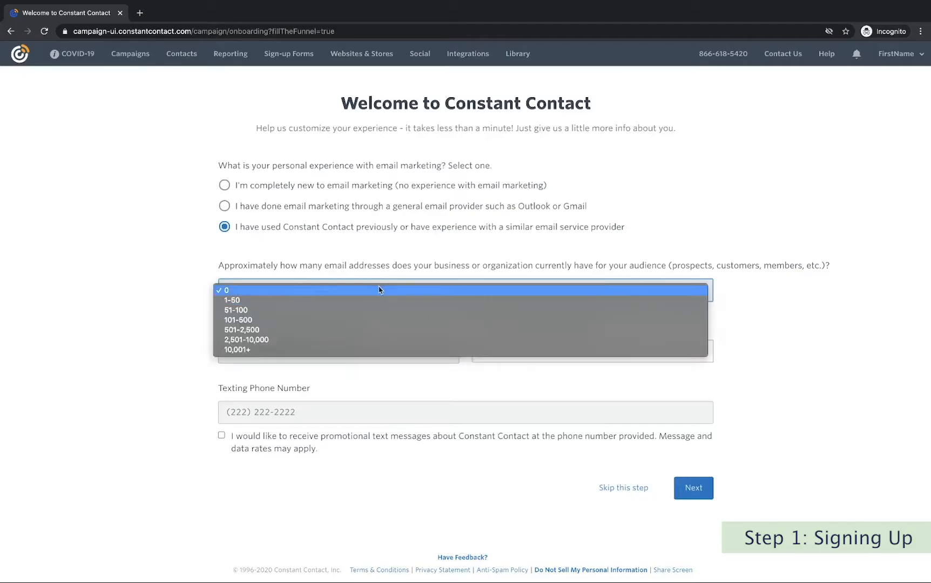
click(365, 300)
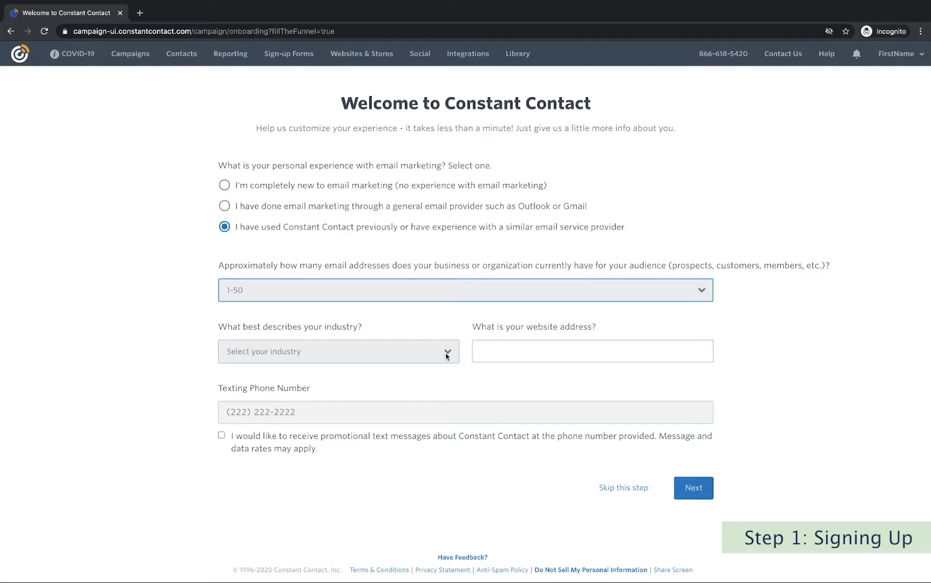
Pick Animal Services as the industry and submit the questionnaire.
click(446, 354)
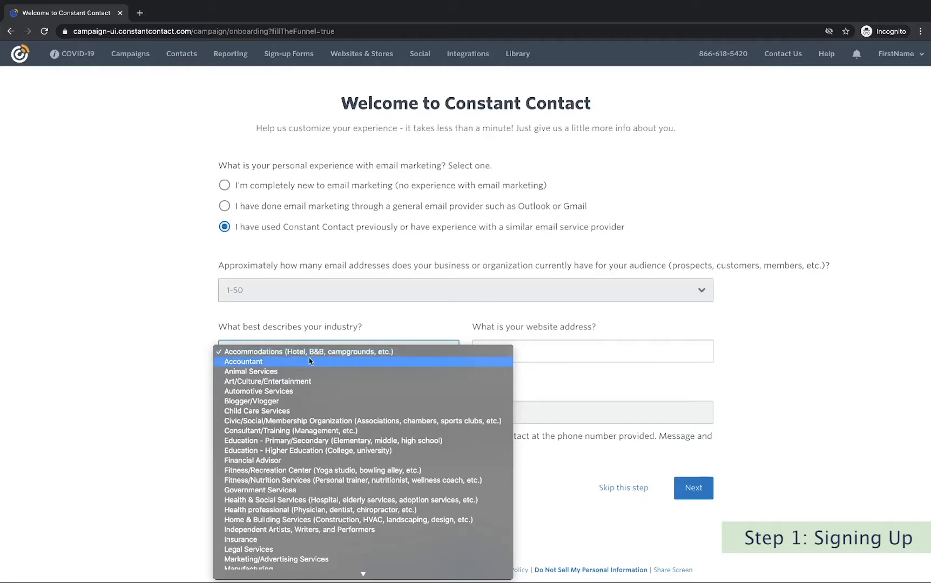
click(287, 372)
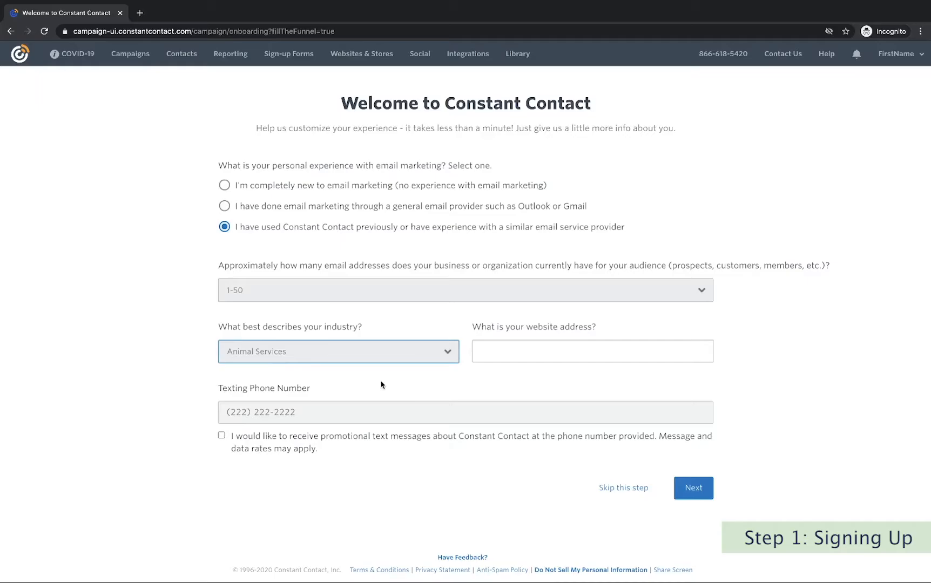
click(697, 500)
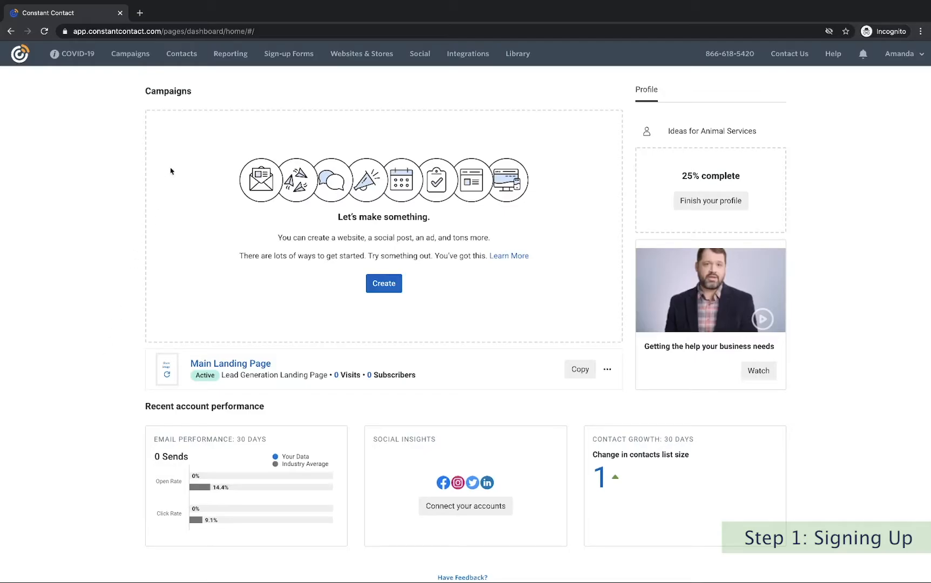
Go to Contacts to see the 2 active contacts and the email lists.
click(181, 59)
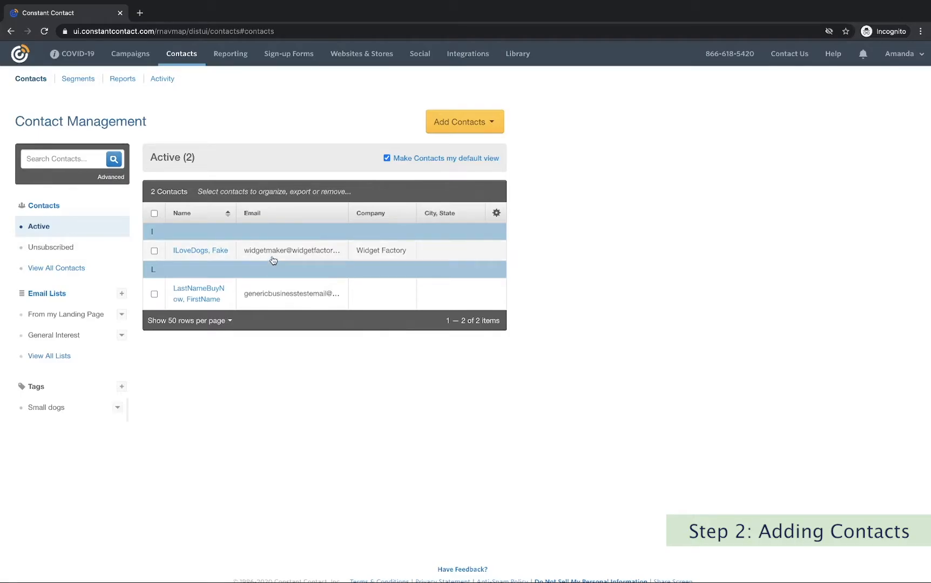
Open the Add Contacts menu to see the ways to add contacts.
click(478, 130)
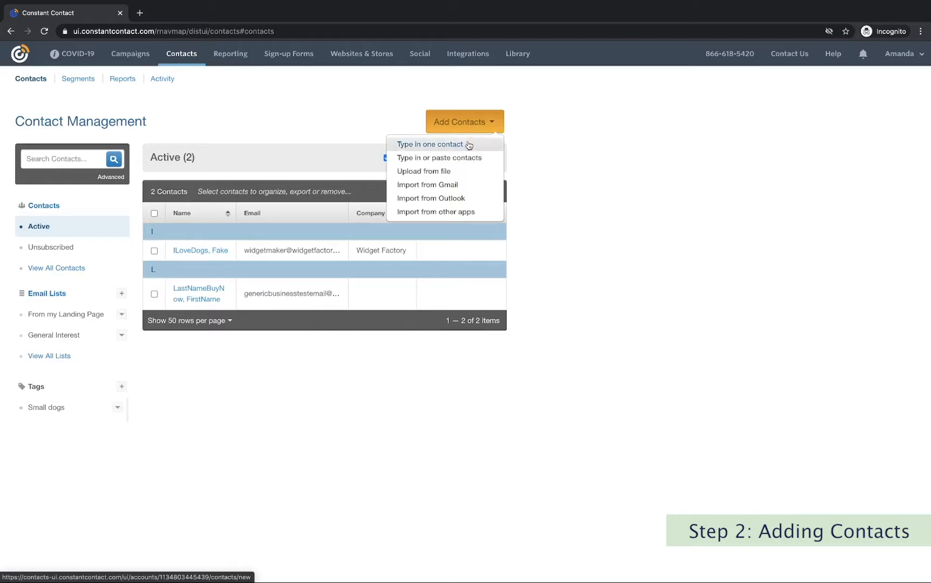
Start a single new contact and enter the first and last name, capitalizing the last name.
click(468, 145)
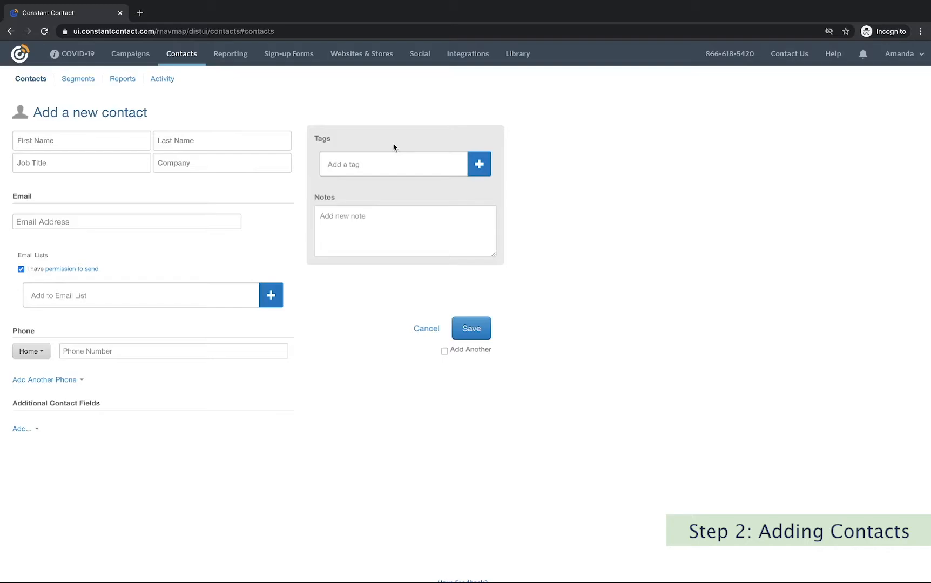
click(61, 140)
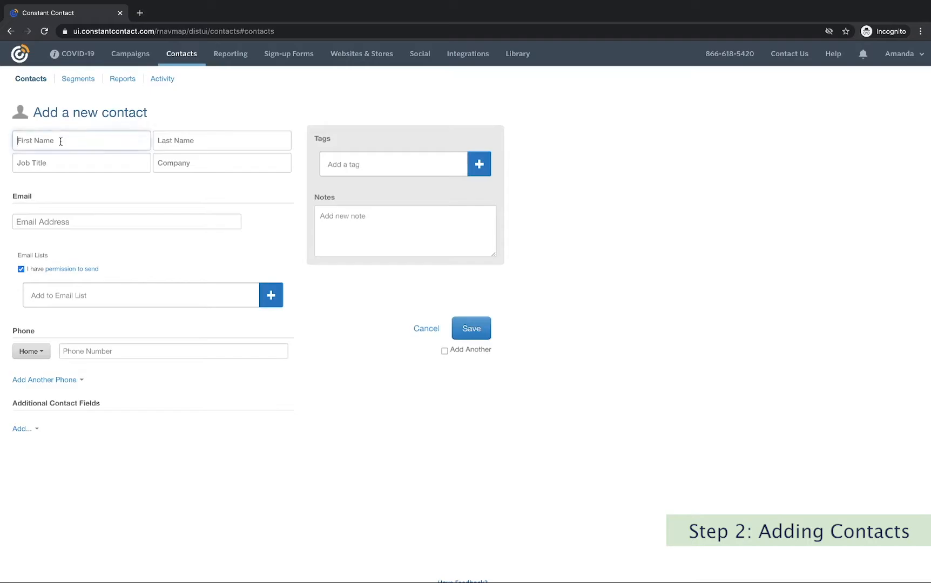
text(Sally)
click(187, 141)
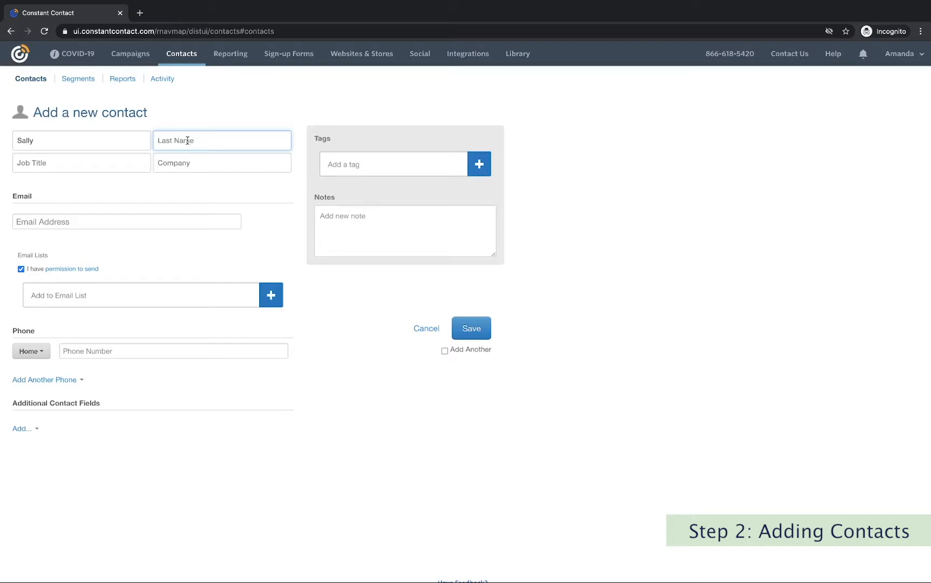
text(Fake last Name)
click(180, 140)
key(BackSpace)
text(L)
Enter the contact's e-mail address and begin adding them to an email list.
click(54, 222)
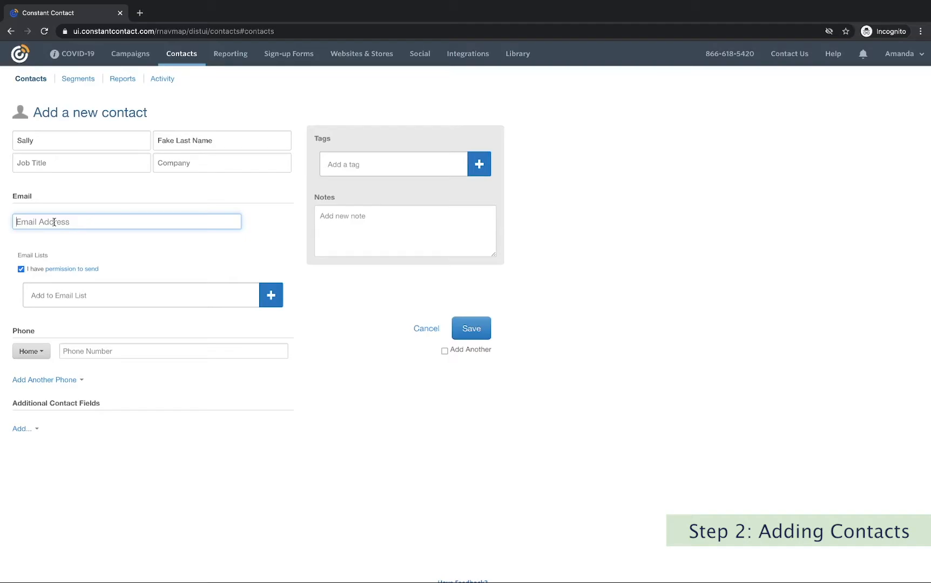
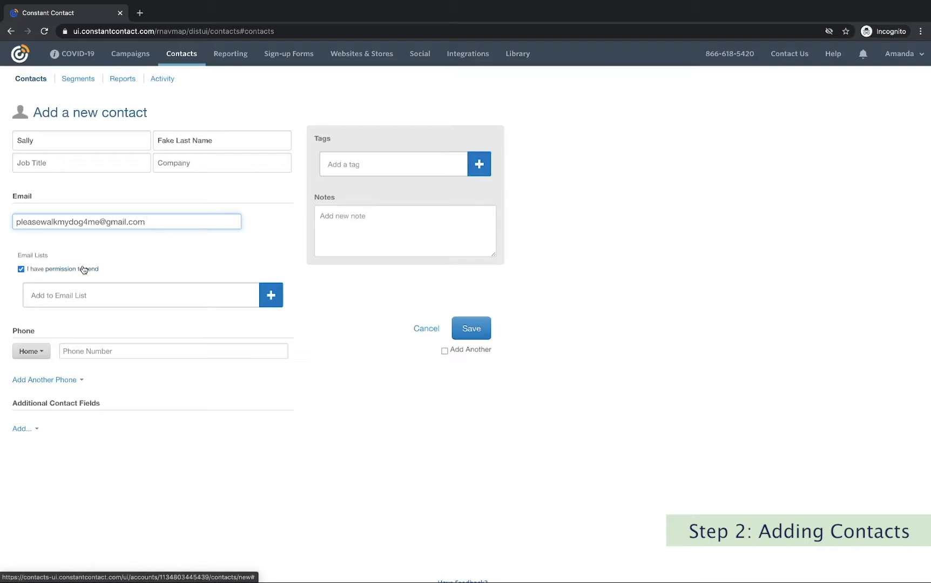
click(173, 293)
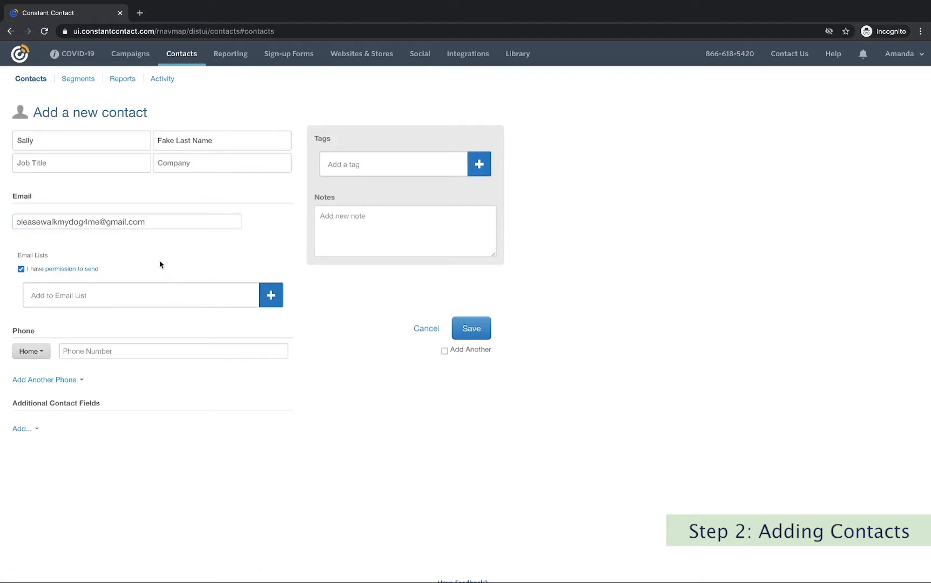
Check General Interest in Manage Email Lists and apply it to the contact.
click(271, 296)
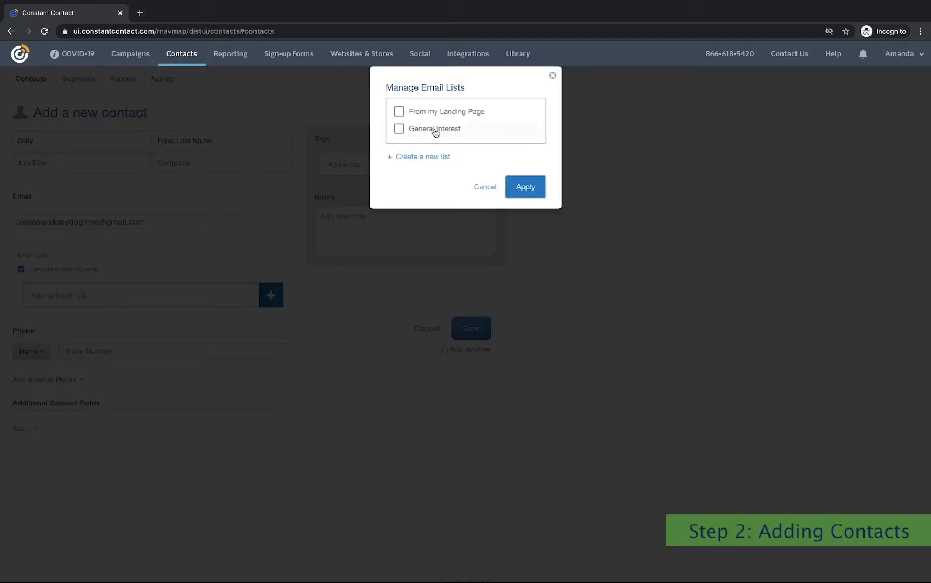
click(399, 129)
click(531, 185)
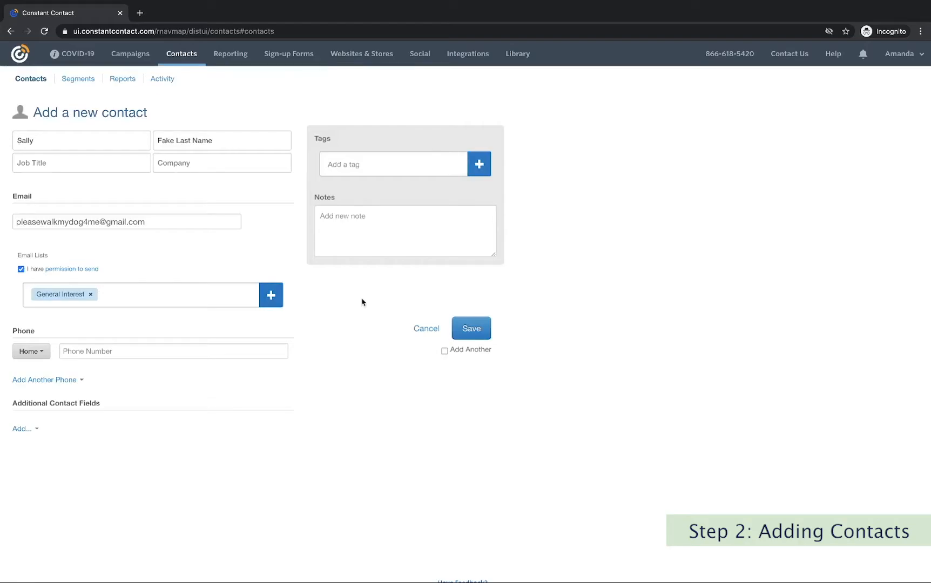
scroll(361, 302, down, 1)
click(83, 355)
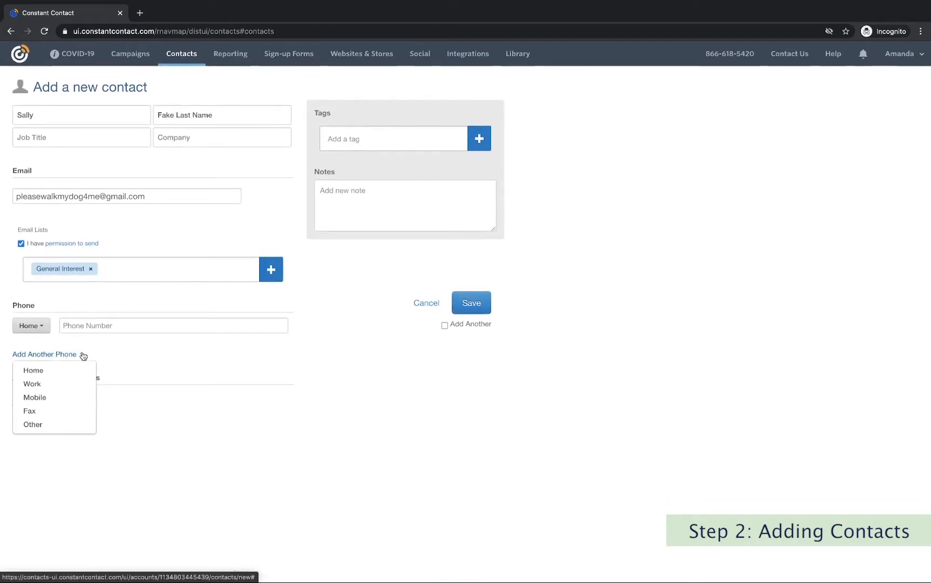
click(180, 400)
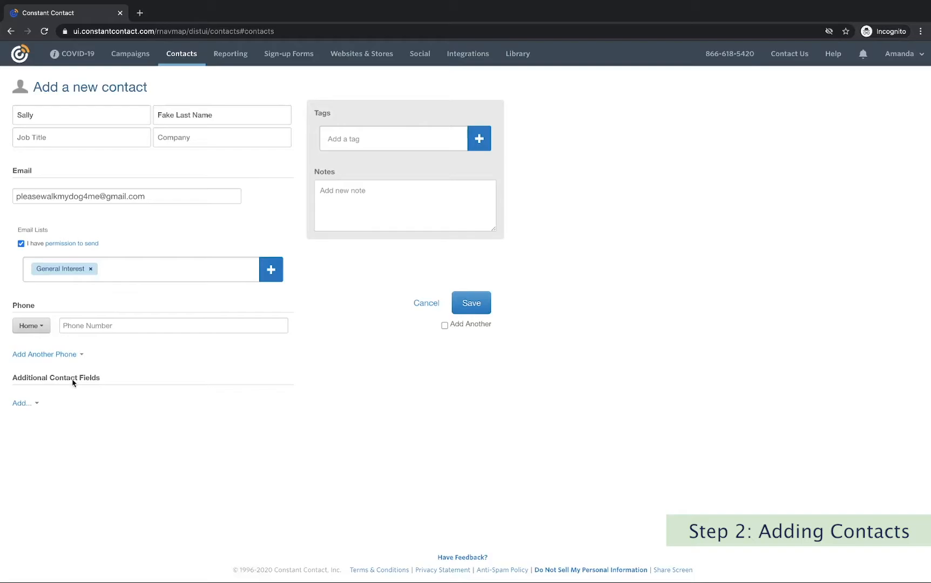
Add a Dog's name field to the contact and fill it with Rufus.
click(38, 406)
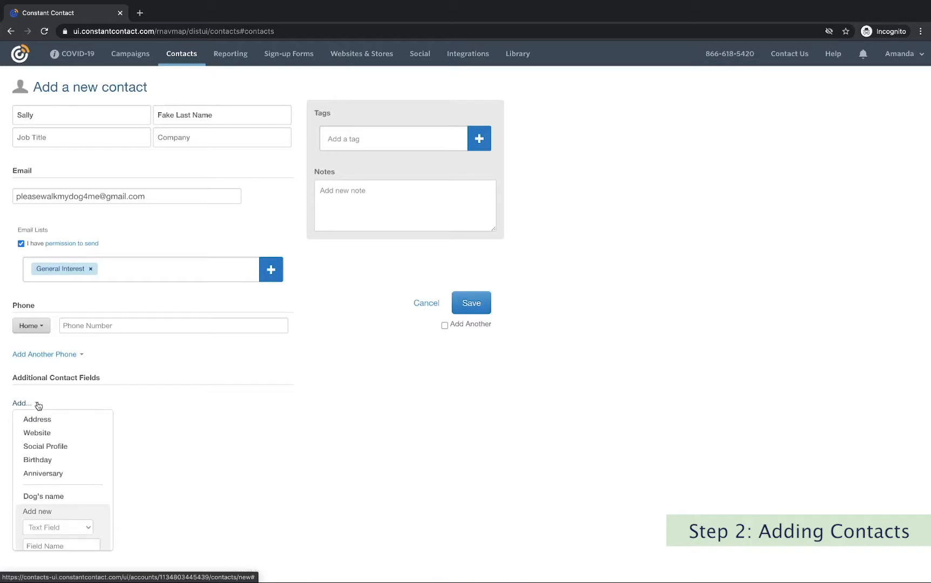
click(57, 495)
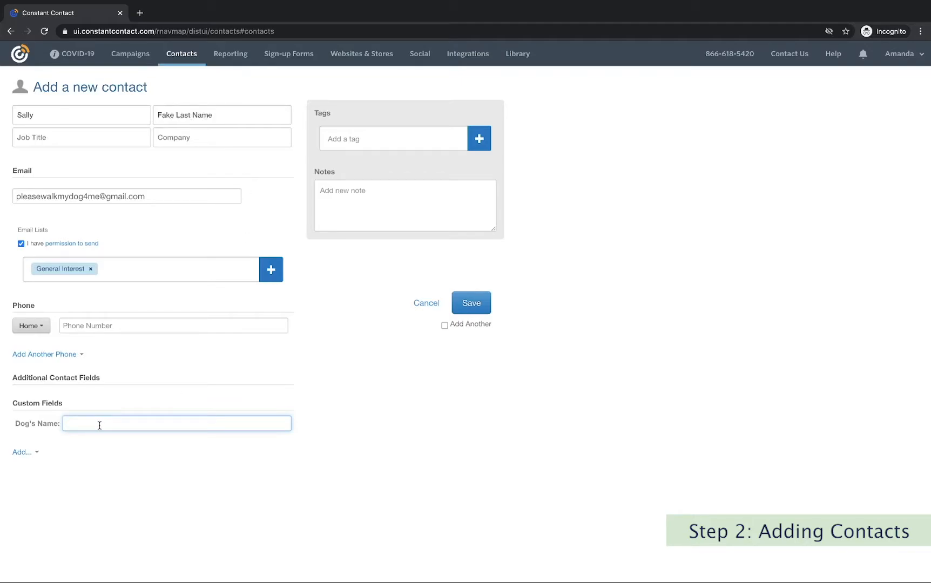
text(Rufus)
Create a custom text field named 'Work Schedule' on the new contact's form.
click(36, 454)
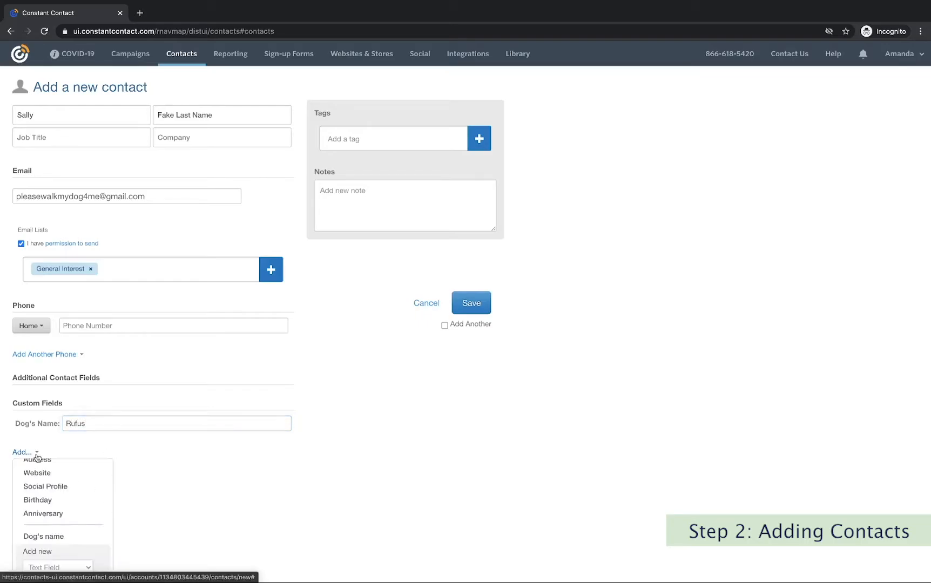
scroll(37, 458, down, 2)
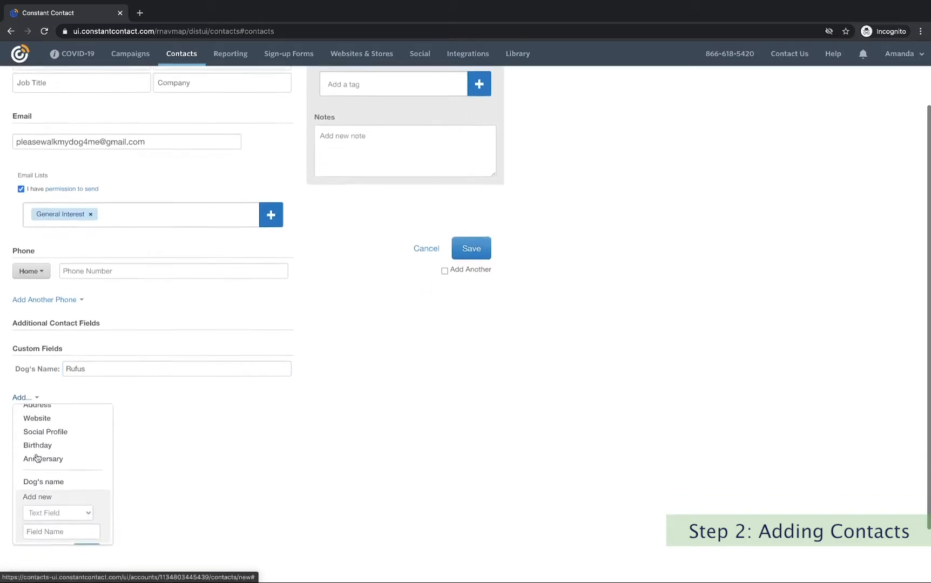
click(72, 509)
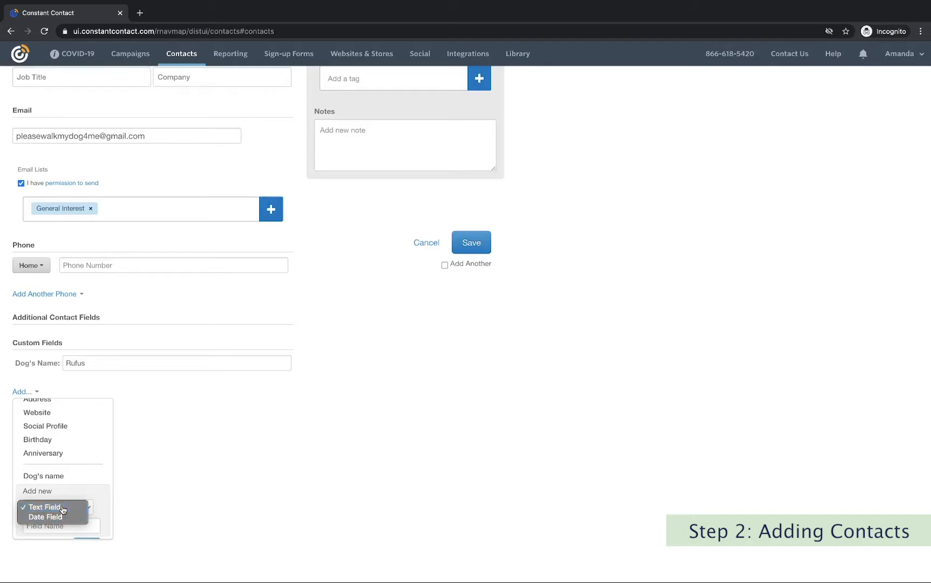
click(63, 508)
click(44, 526)
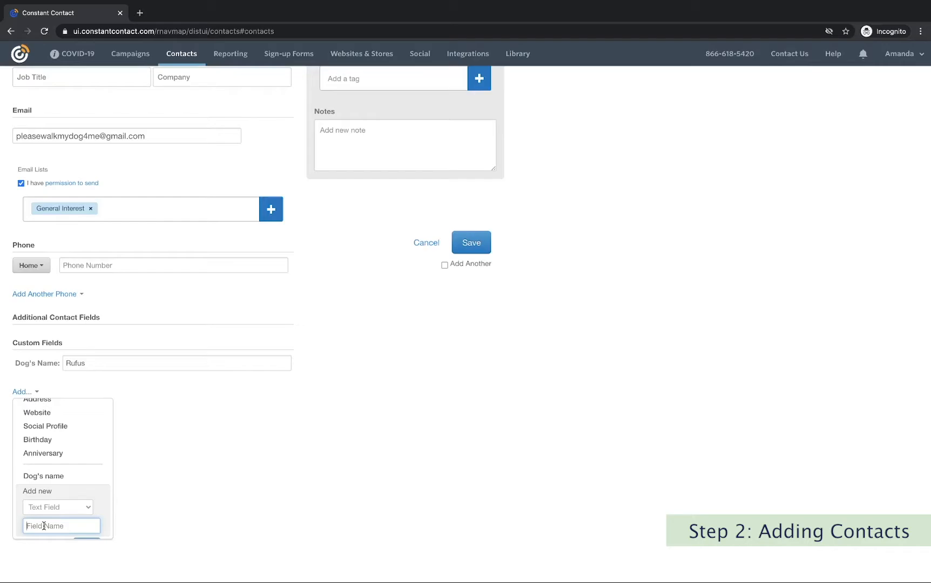
text(Work Schedule)
scroll(58, 499, down, 1)
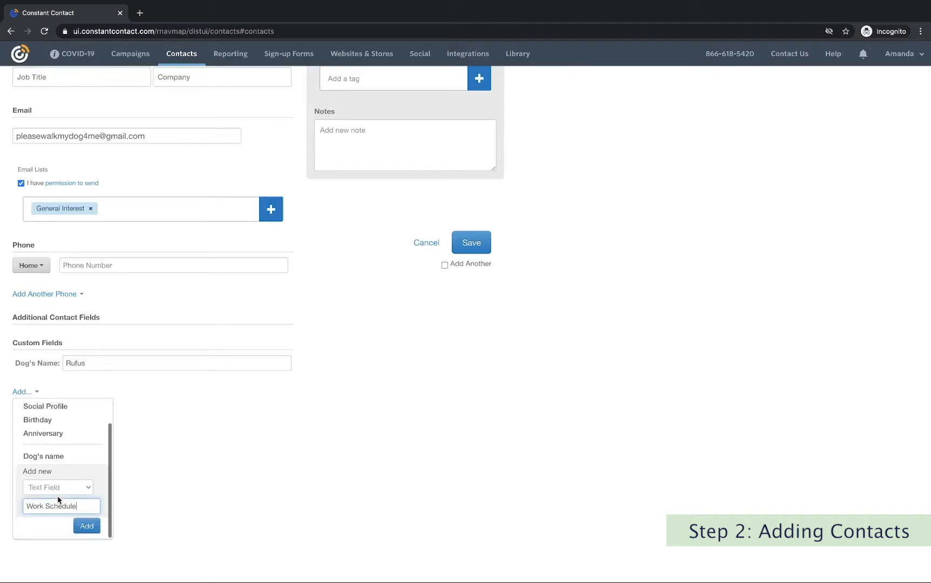
click(91, 528)
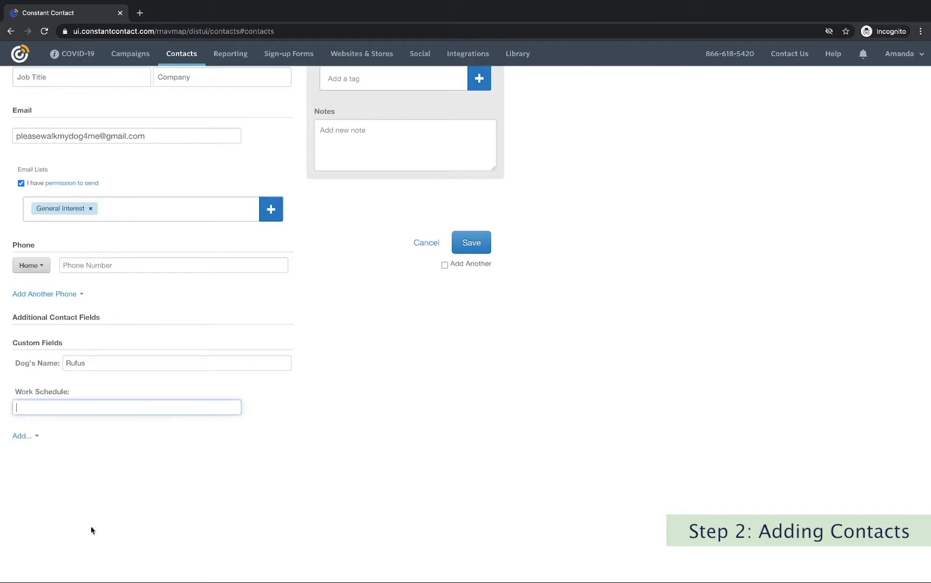
Enter 'Monday - Friday 9-5' in the contact's Work Schedule field.
text(Monday - Friday  9-5)
key(Tab)
scroll(363, 424, up, 2)
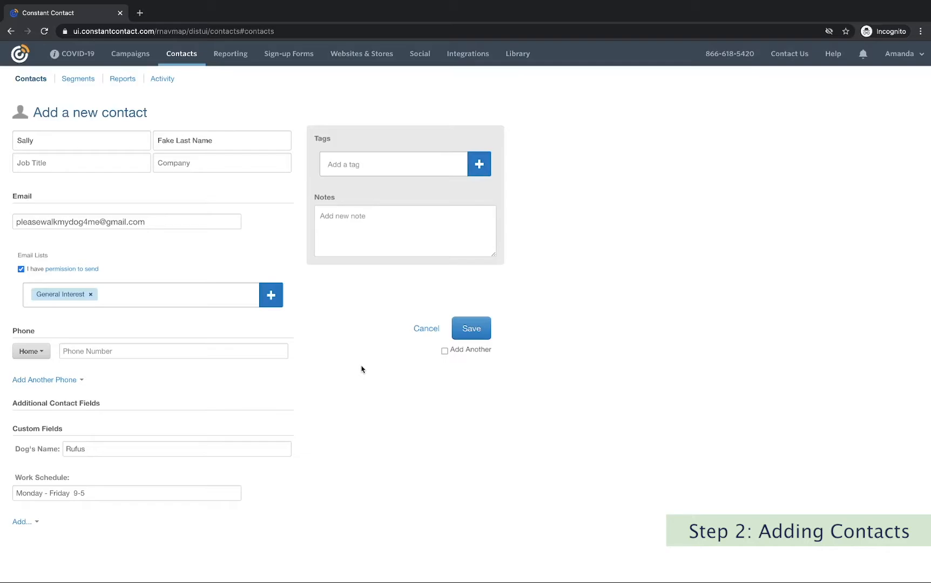
Create a 'Big Dog' tag and apply it to the contact, leaving Small dogs unticked.
click(480, 165)
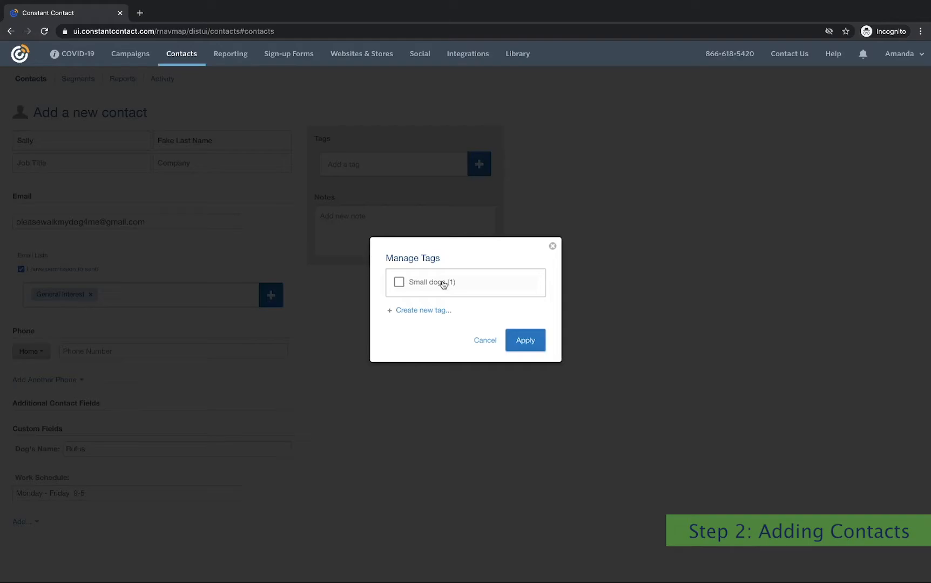
click(400, 282)
click(399, 282)
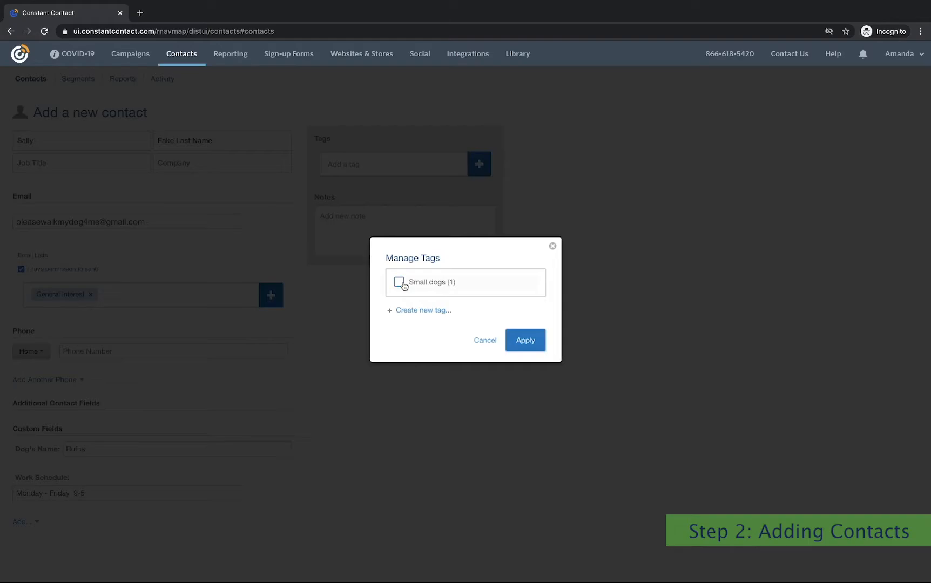
click(416, 311)
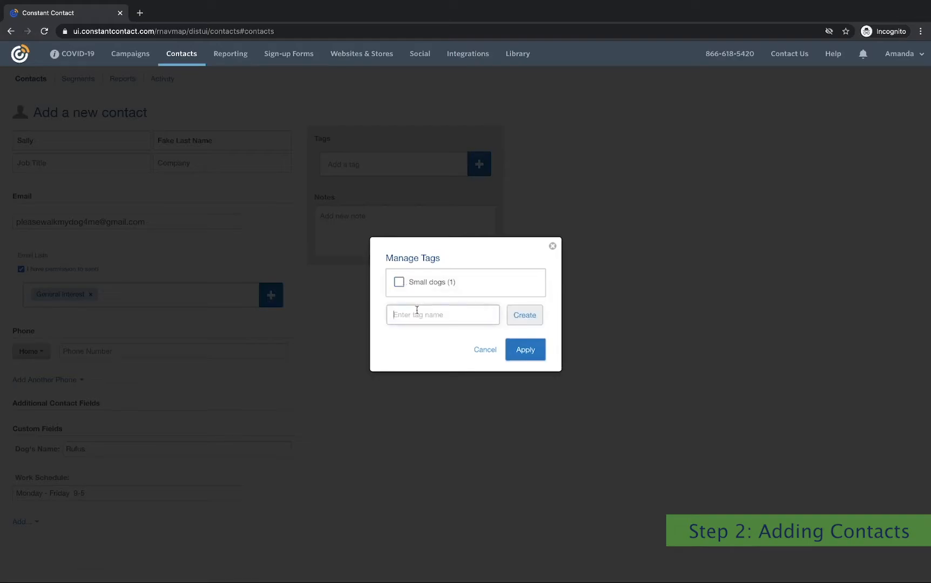
text(Big Dog)
click(519, 323)
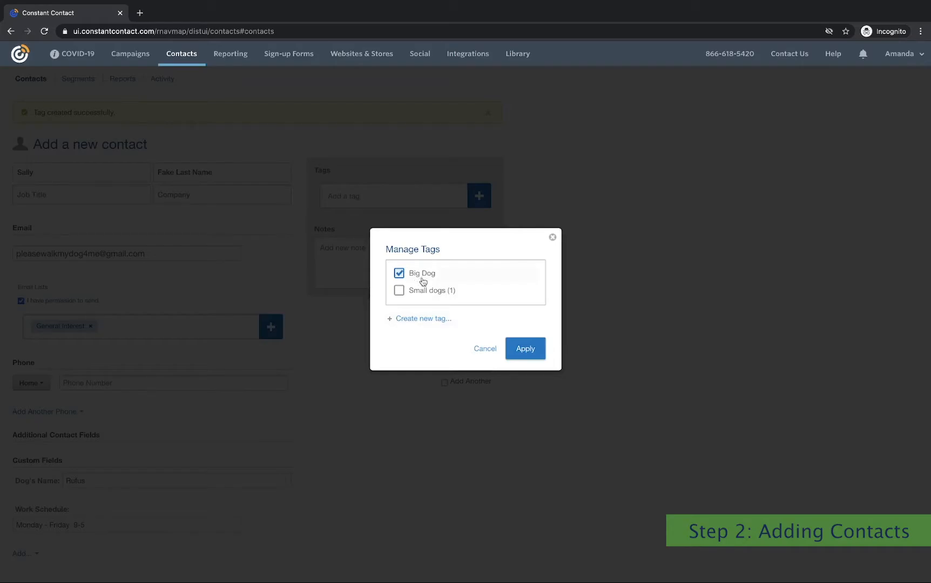
click(523, 348)
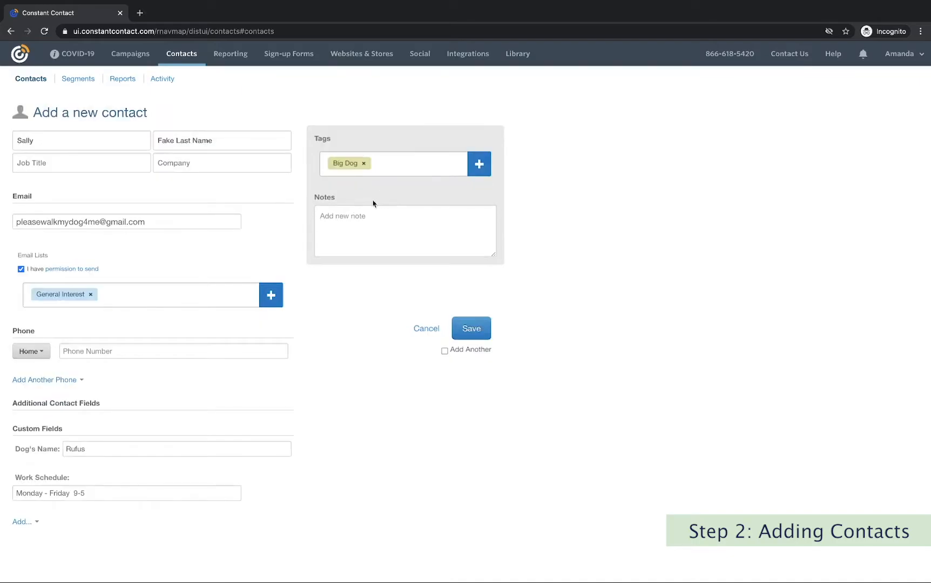
Save the new contact and return to the Contacts list.
click(340, 218)
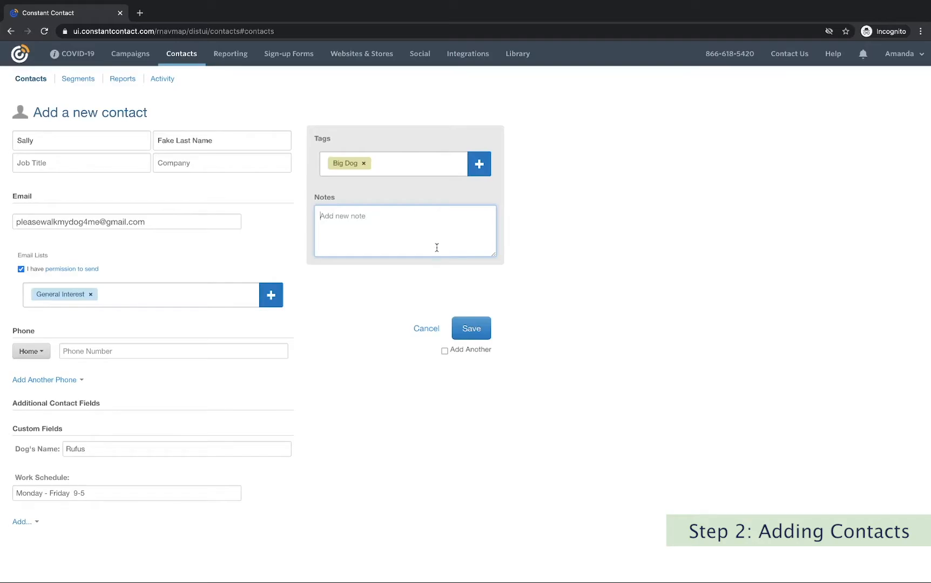
click(474, 328)
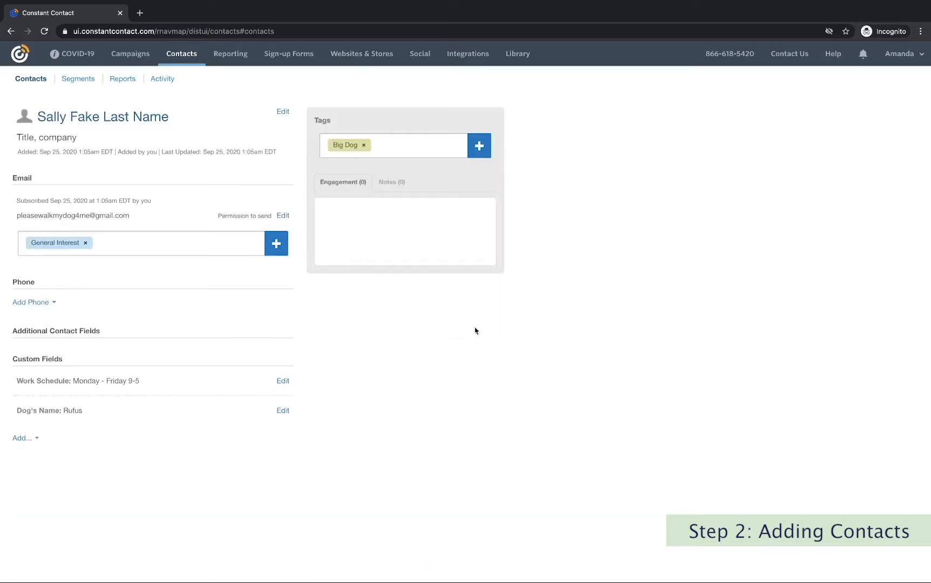
click(182, 56)
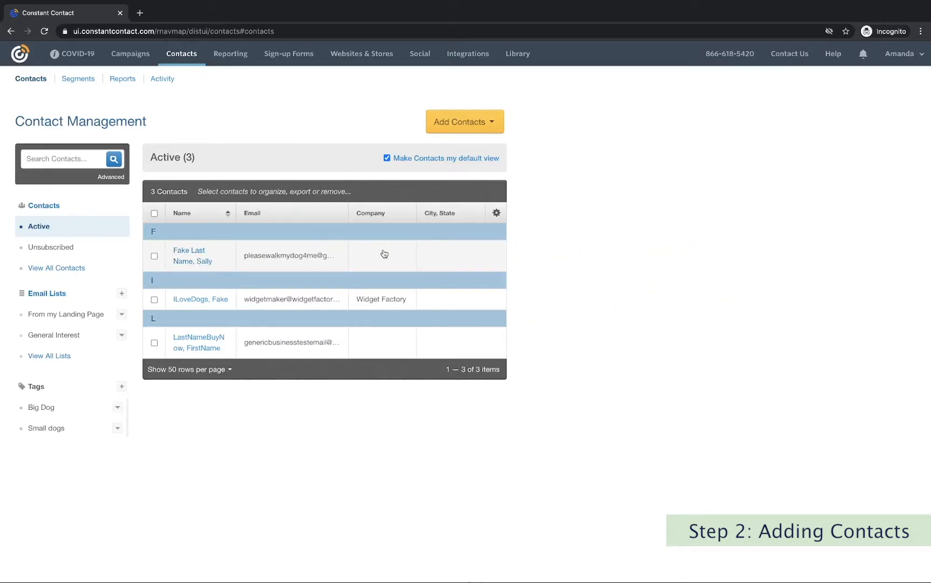
Switch the contact table to the Name, Email, Date Added, Source column layout.
click(496, 214)
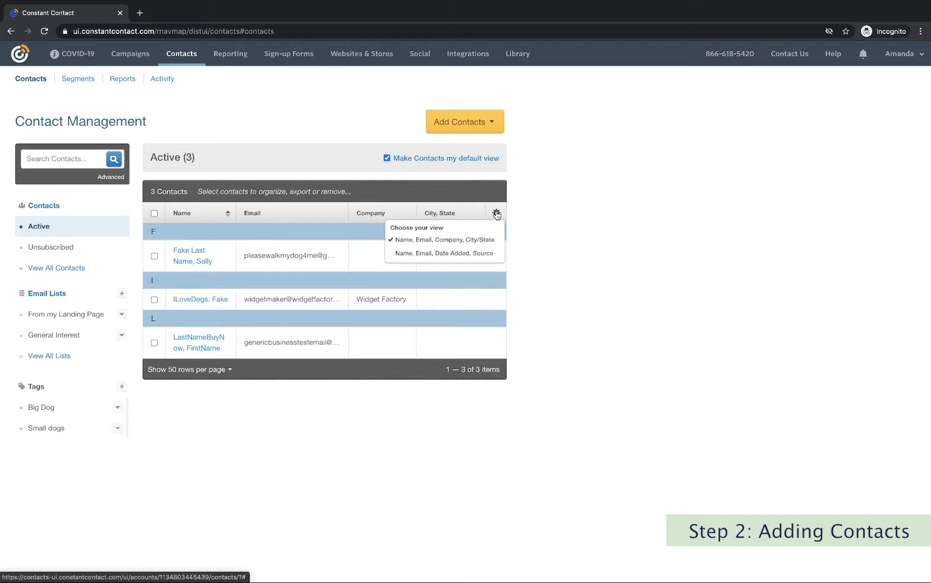
click(480, 253)
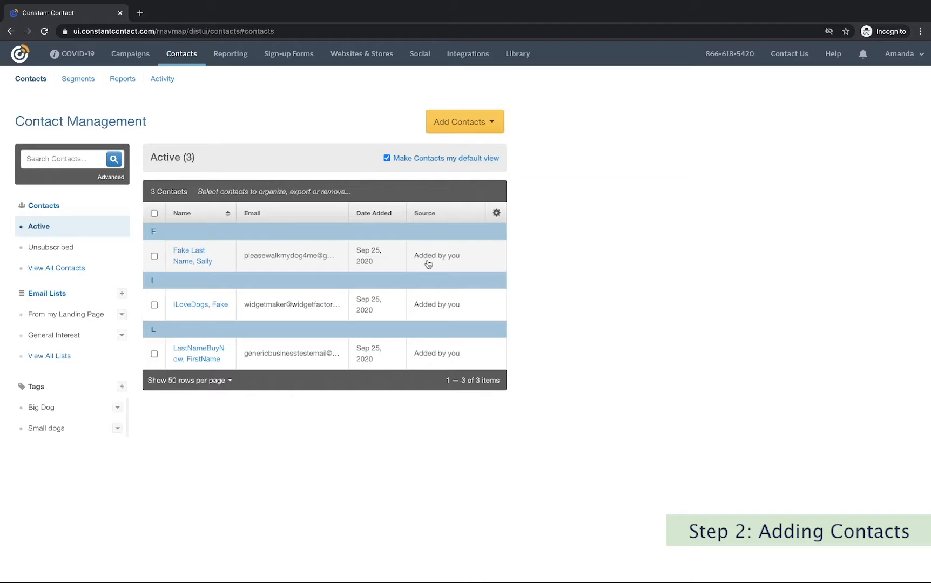
click(496, 214)
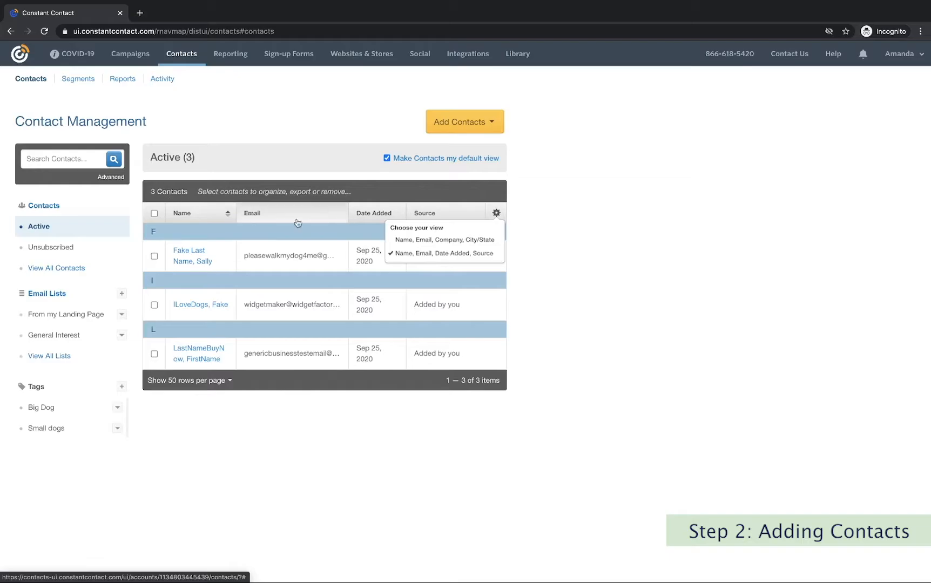
Filter the contact list to show only contacts tagged Big Dog.
click(50, 412)
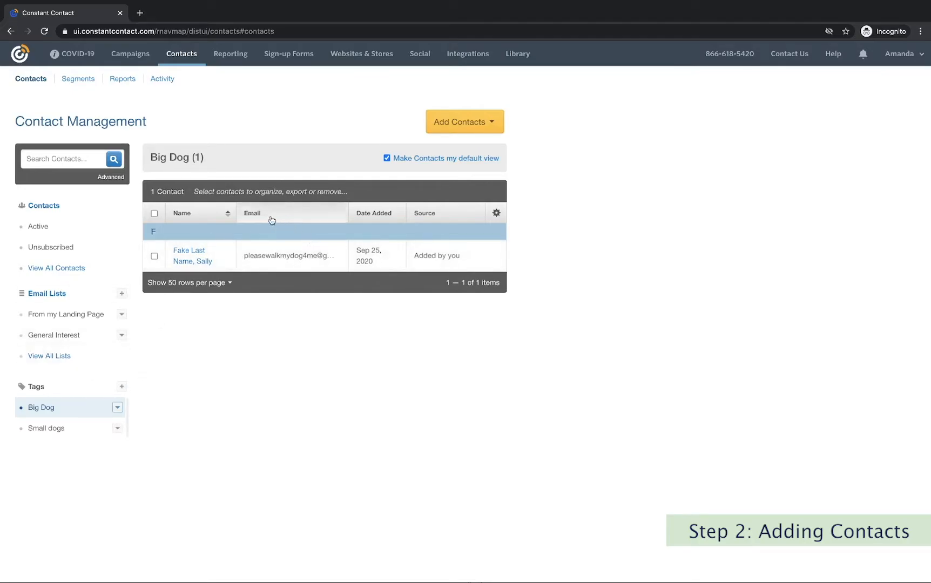
click(48, 432)
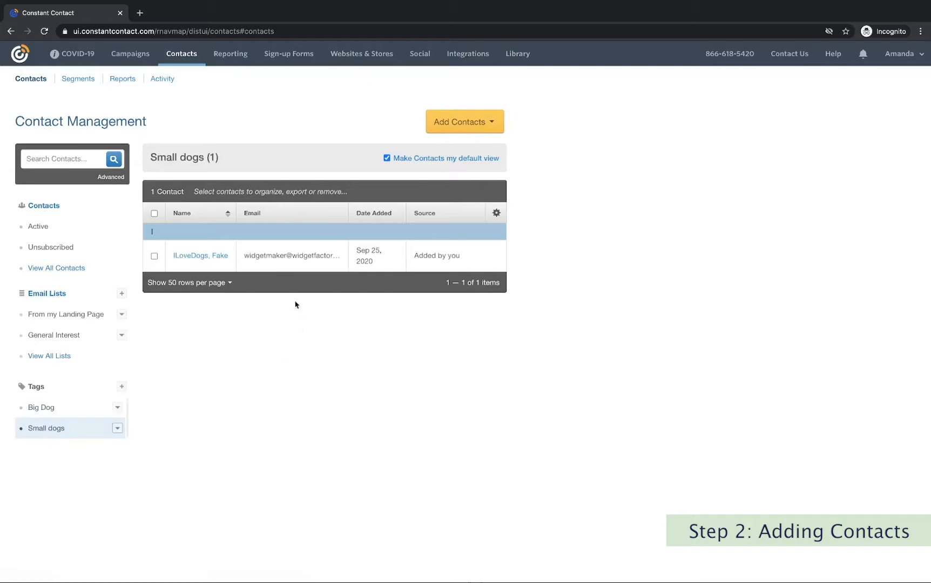
click(61, 410)
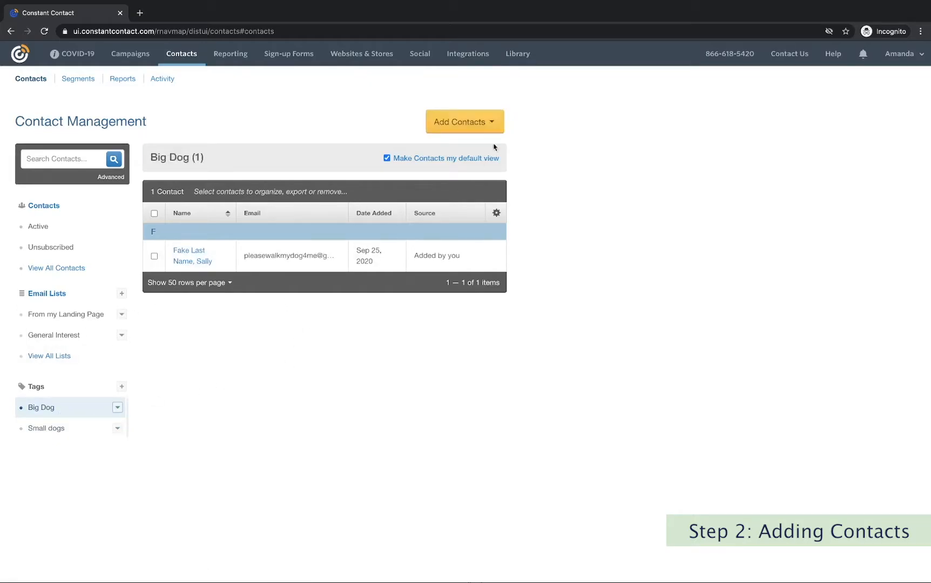
click(494, 123)
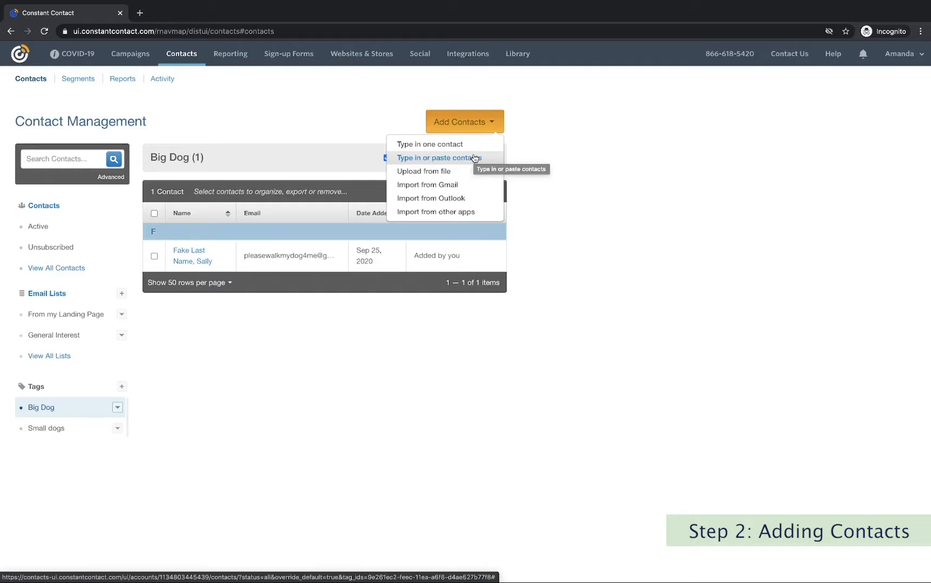
Start adding multiple contacts in grid view with the fourth column set to Dog's name.
click(474, 159)
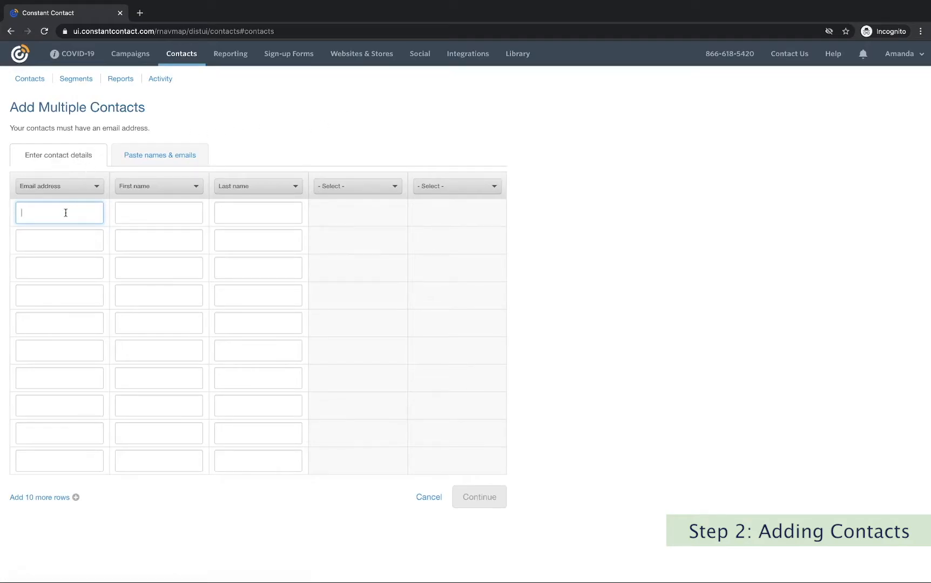
click(143, 161)
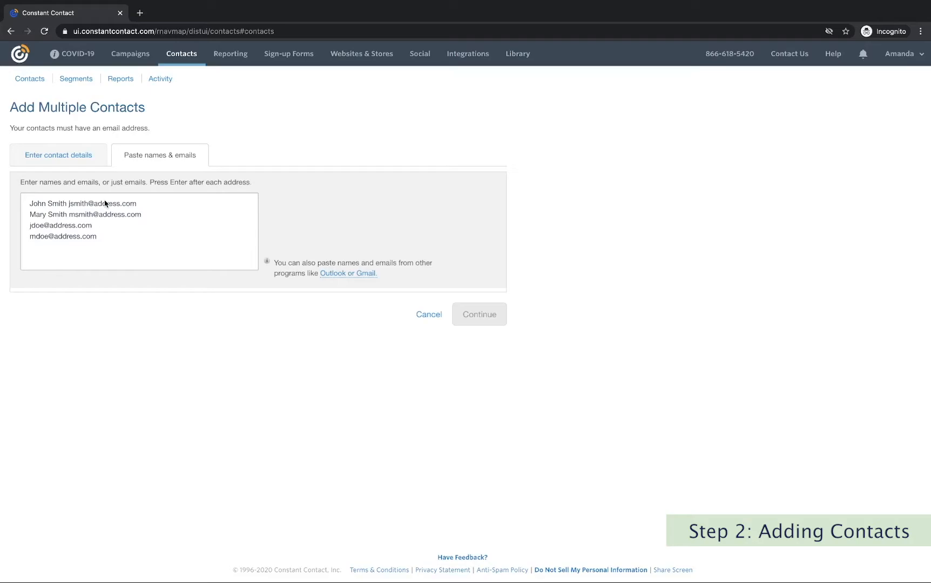
click(59, 158)
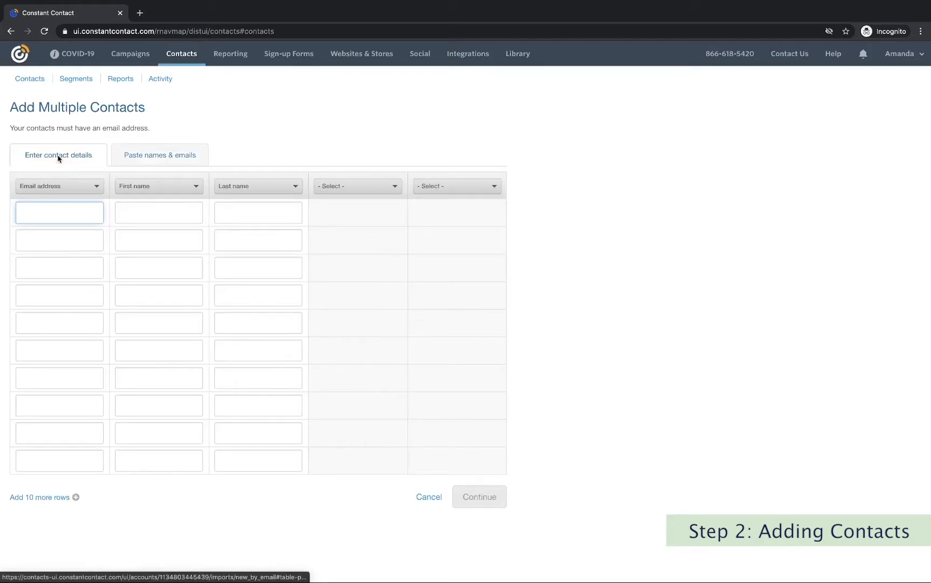
click(361, 190)
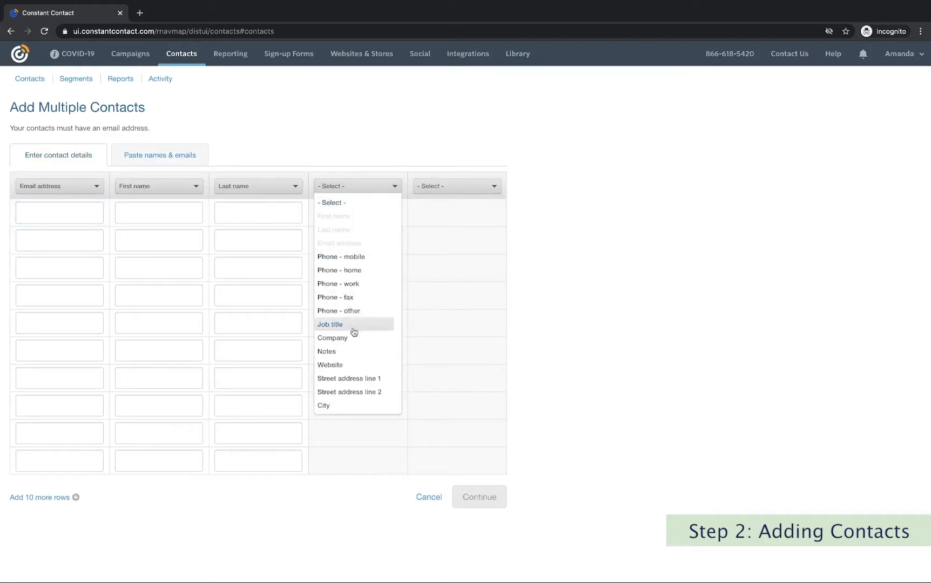
scroll(350, 388, down, 5)
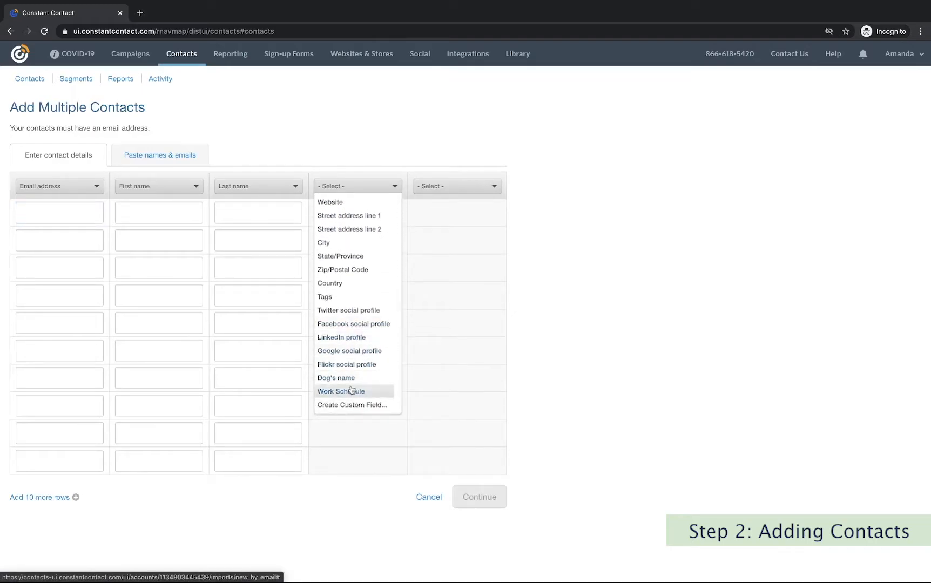
click(349, 380)
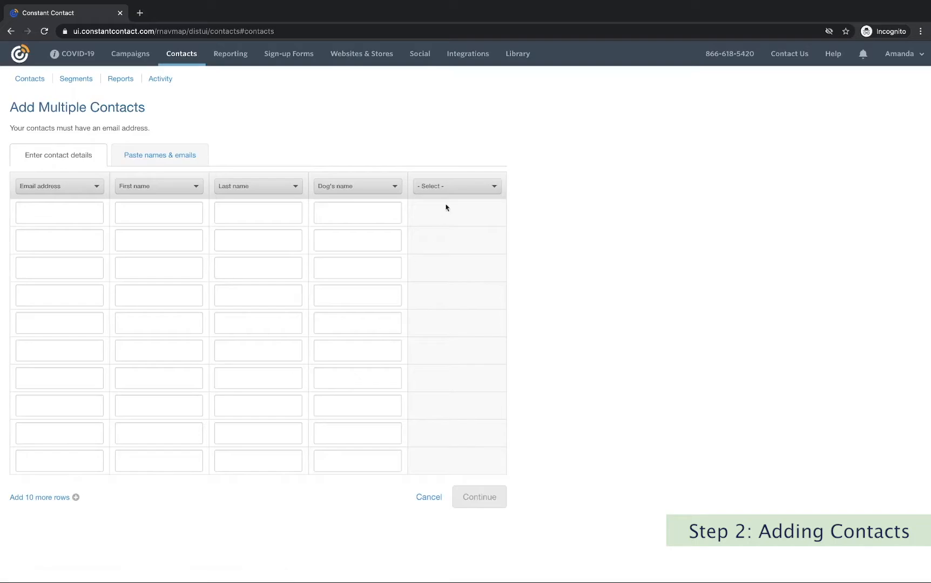
Set the grid's fifth column to Work Schedule and return to the contact list.
click(463, 188)
scroll(459, 284, down, 3)
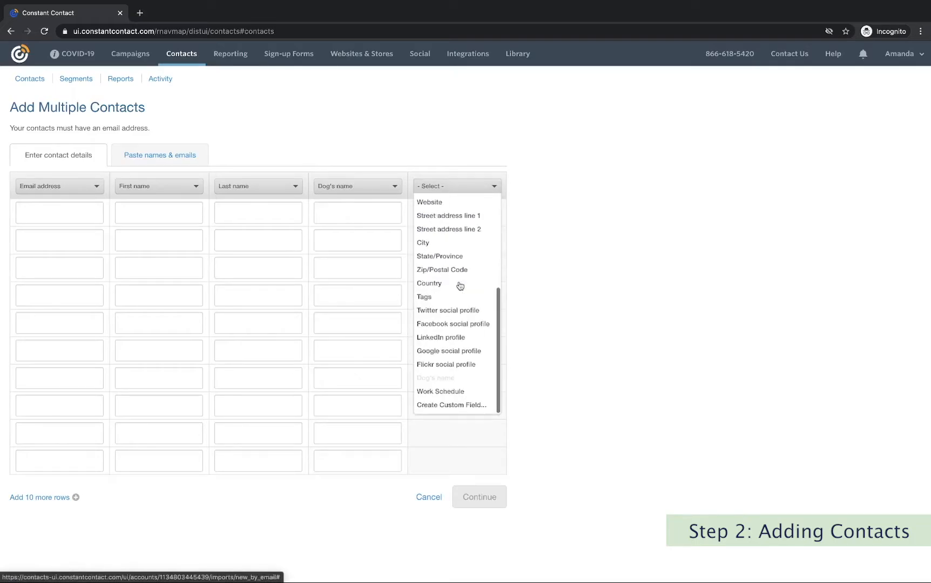
click(459, 391)
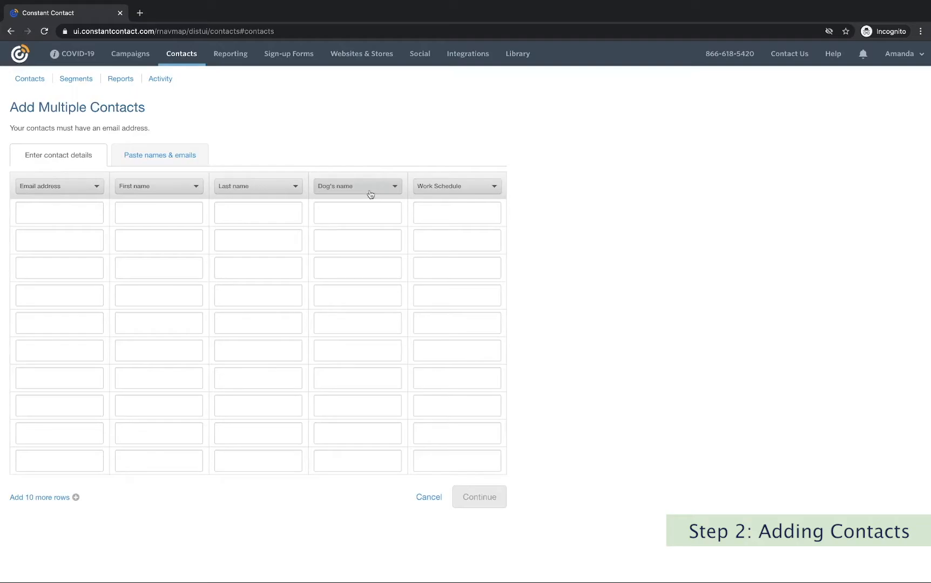
click(161, 79)
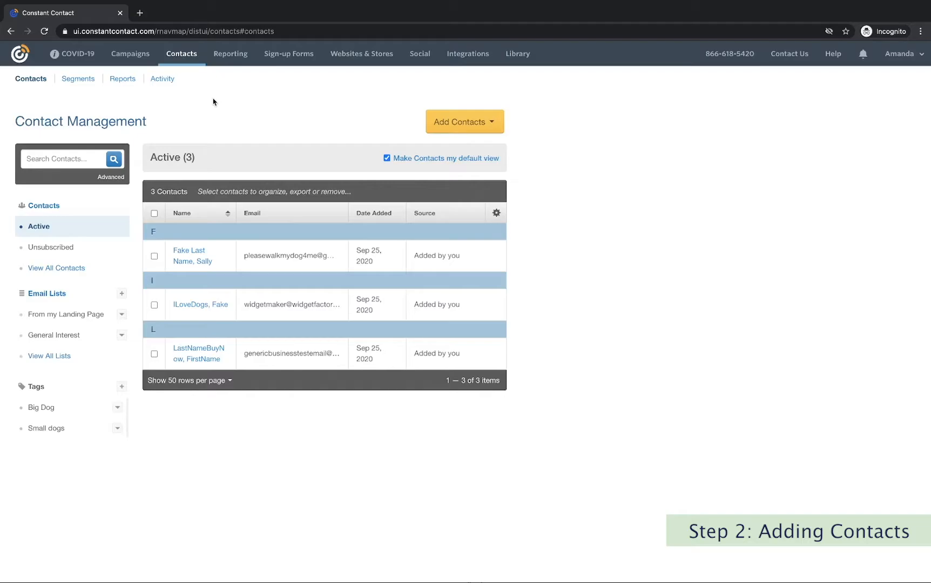
Check the Unsubscribed list is empty, return to Active, and go to Sign-up Forms.
click(72, 246)
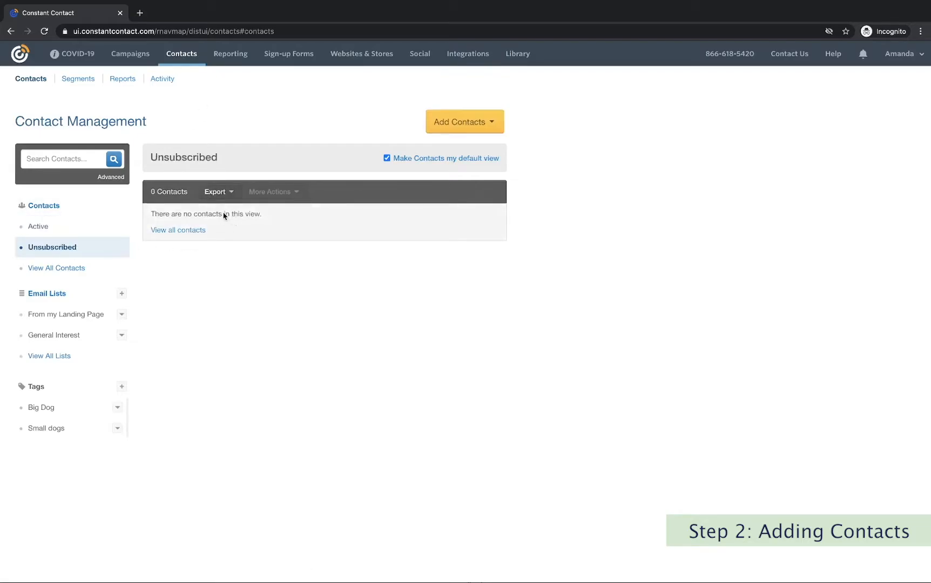
click(70, 234)
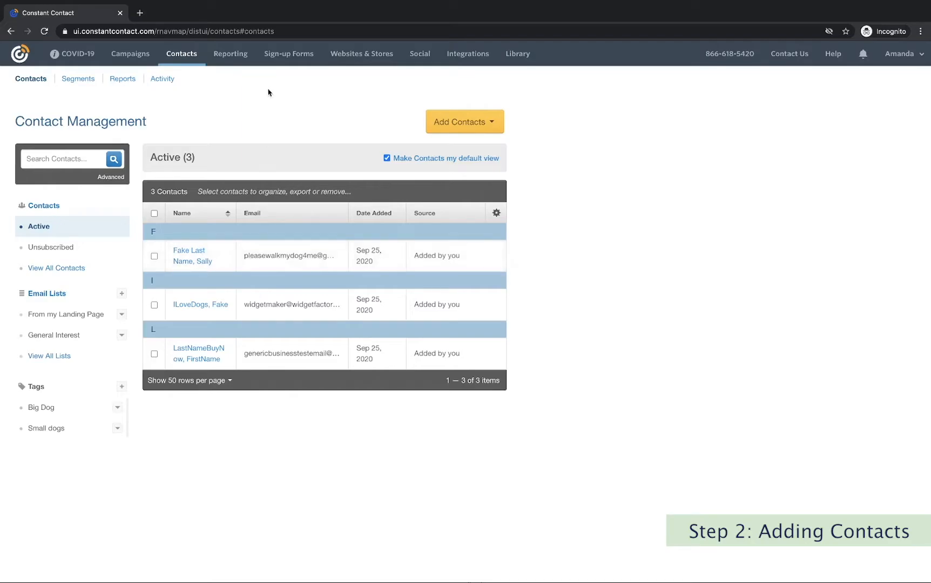
click(281, 58)
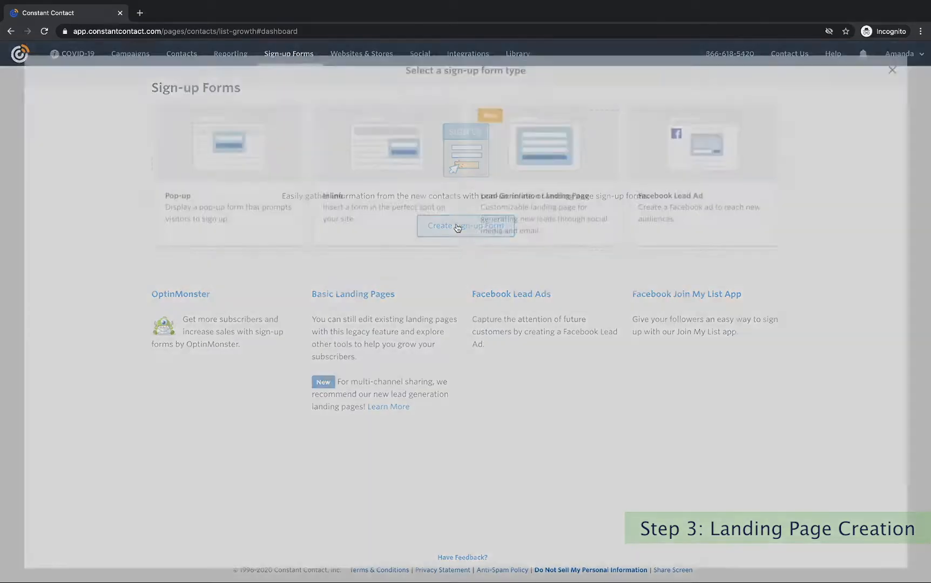
Create a new sign-up form of type Lead Generation Landing Page.
click(457, 227)
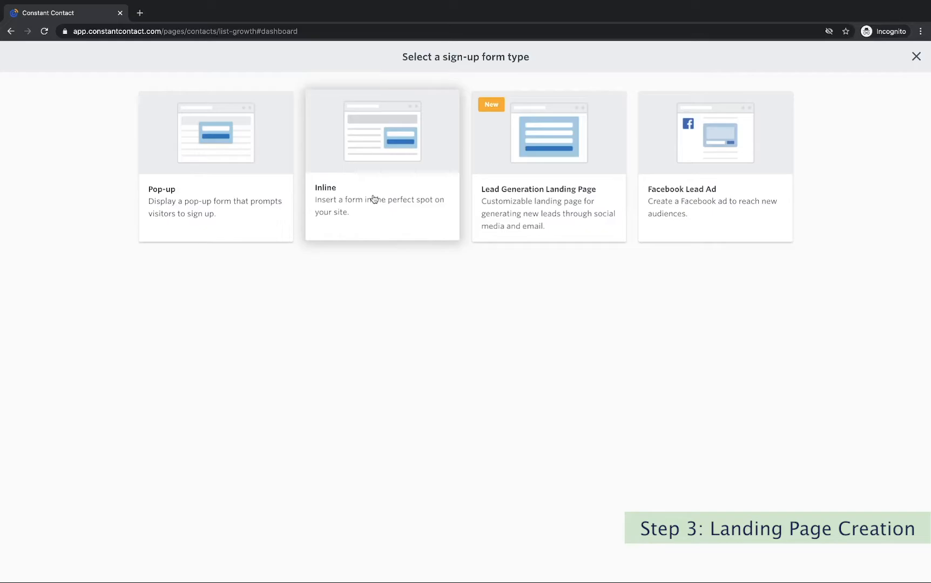
click(532, 201)
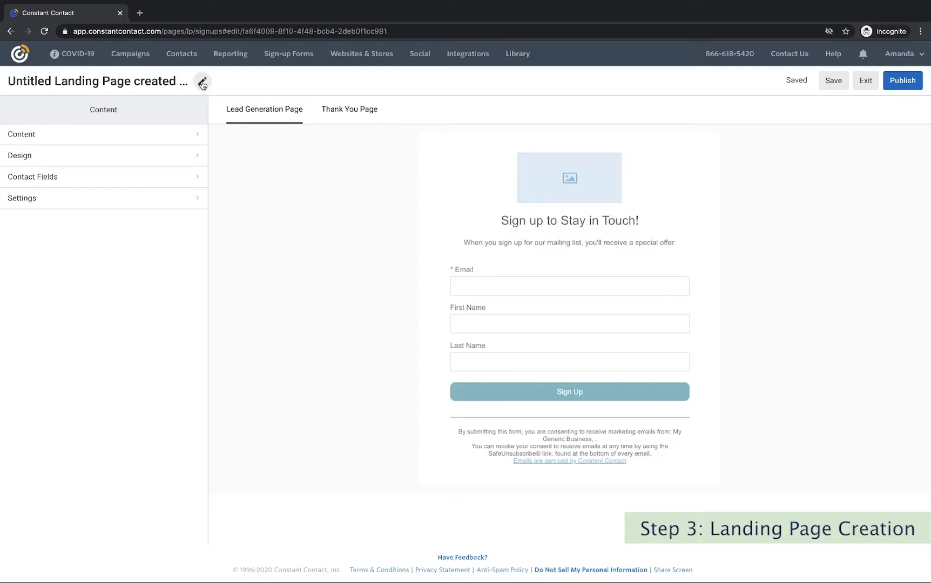
Open the Rename Landing Page dialog from the pencil beside the untitled page title.
click(202, 82)
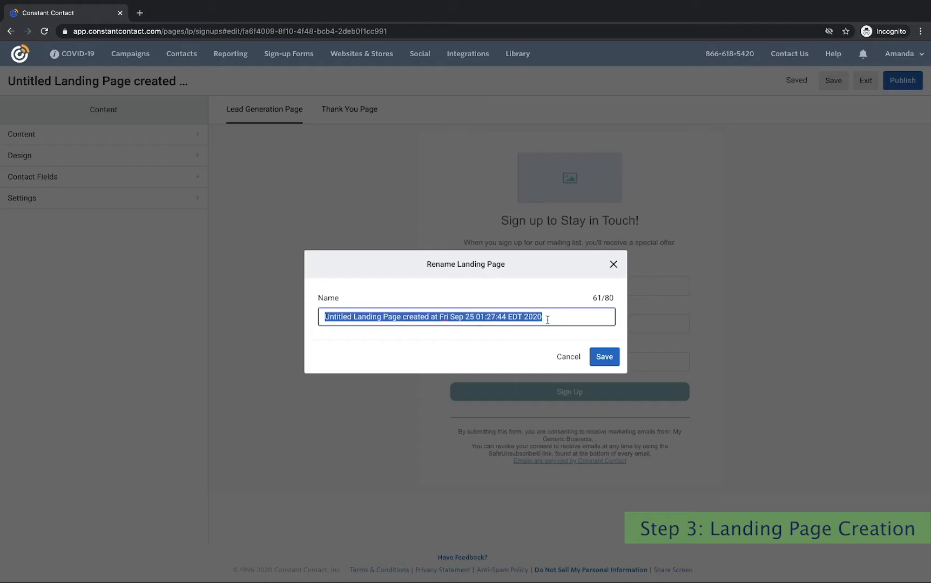
Save the landing page under the new name 'Lead Converting Landing Page'.
text(L)
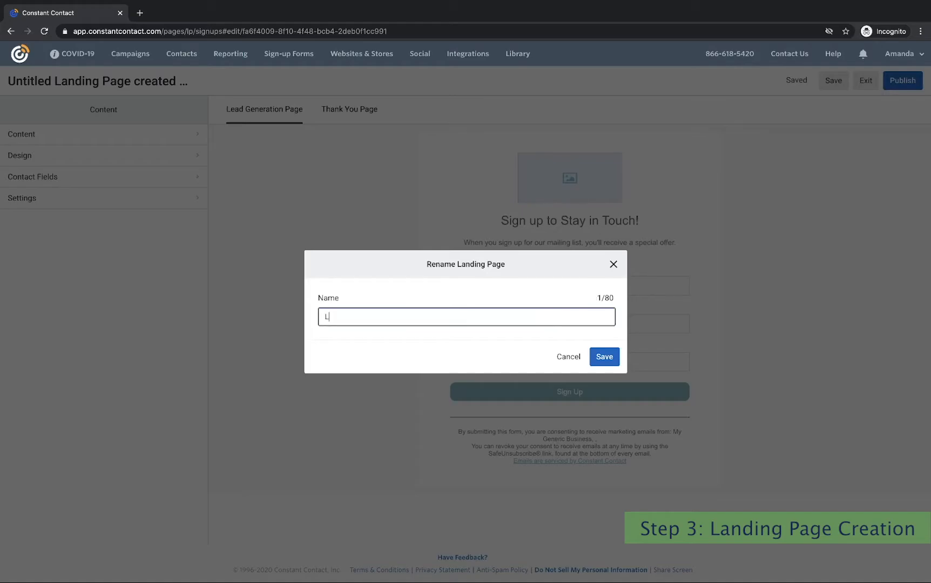
text(ead Converting Landing Page)
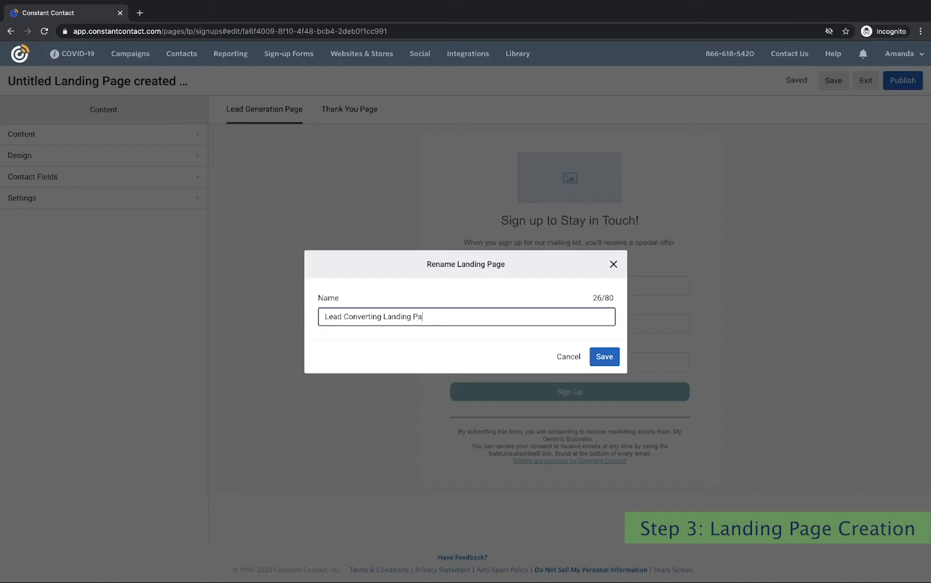
click(614, 362)
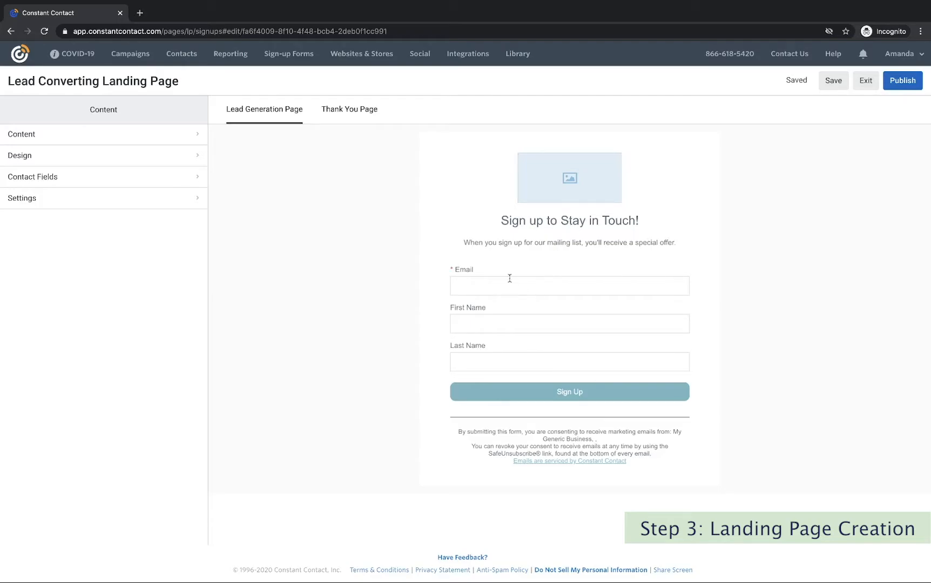
click(360, 120)
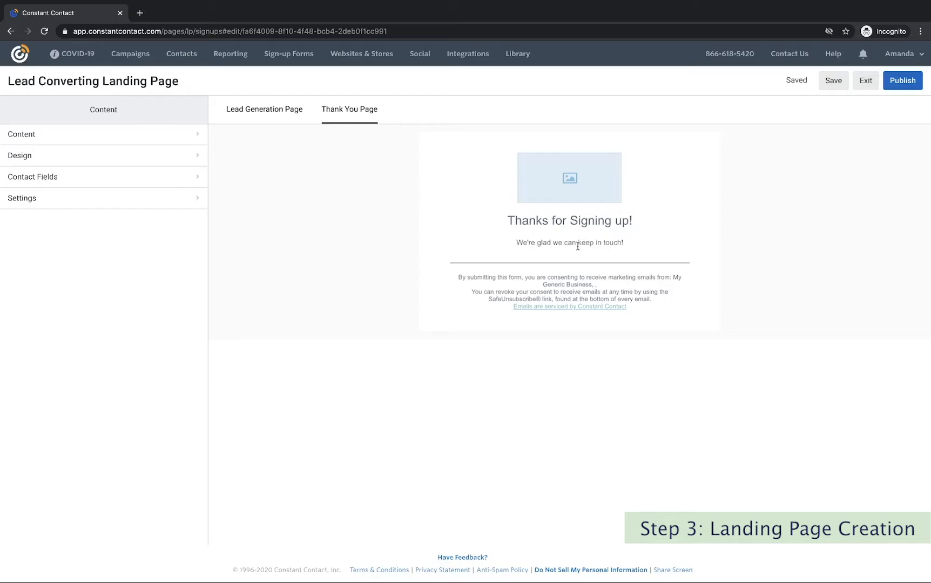
click(278, 109)
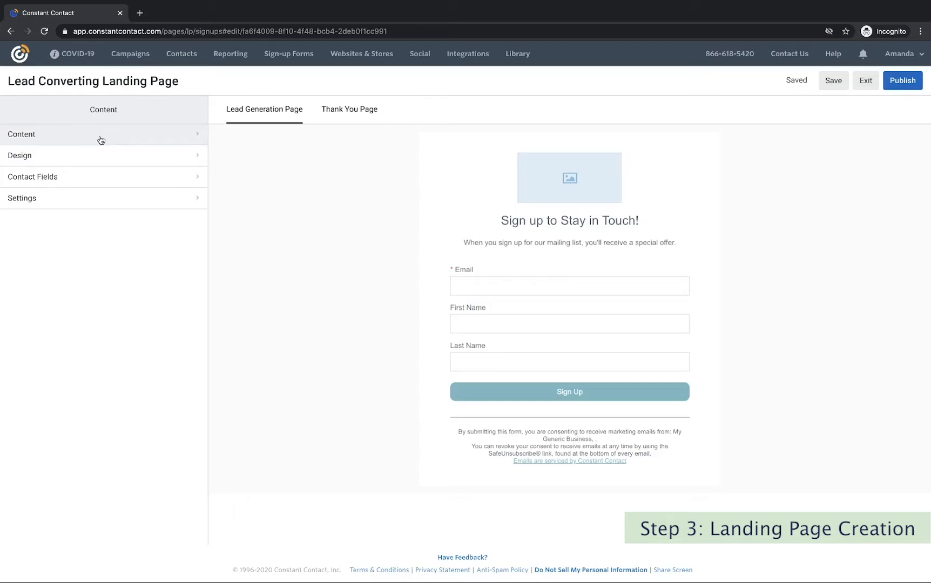
click(129, 142)
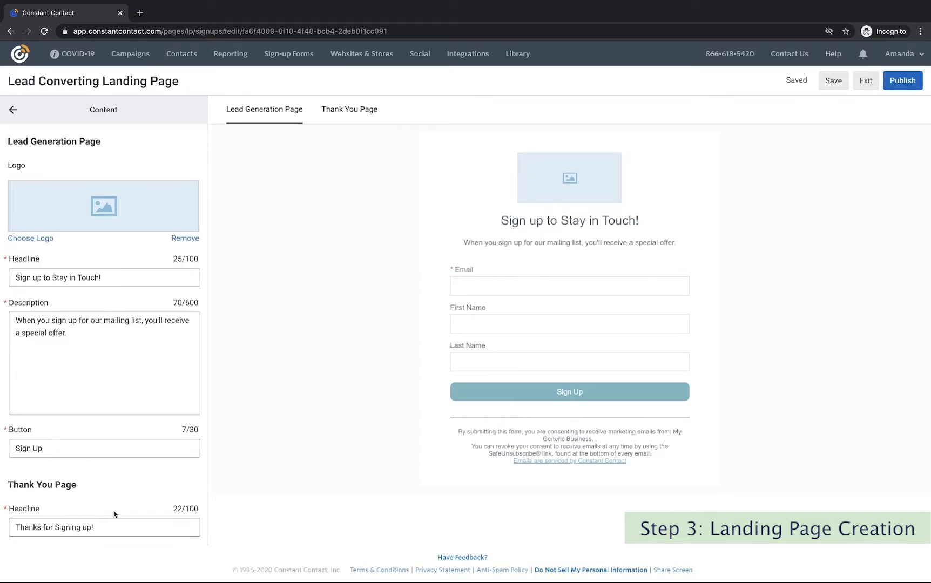
click(13, 111)
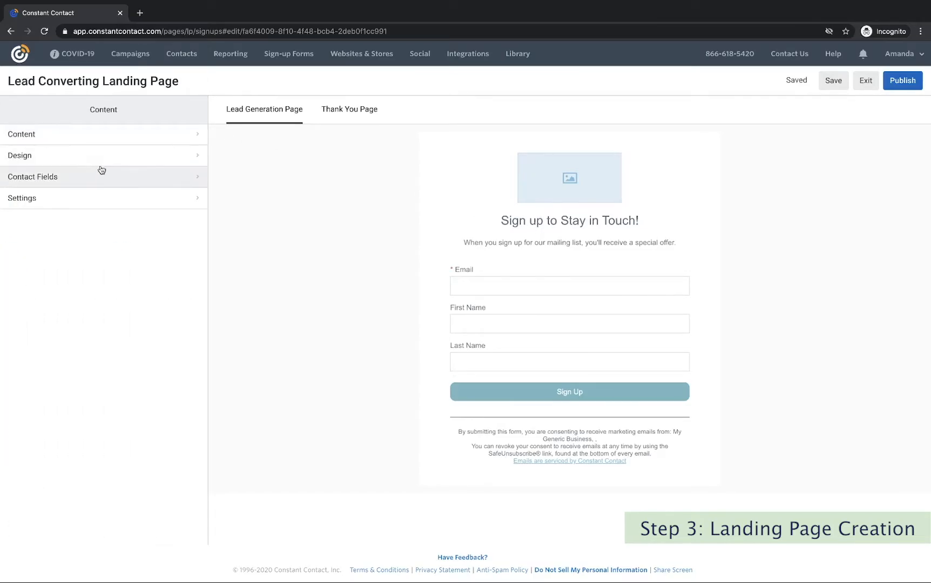
click(95, 156)
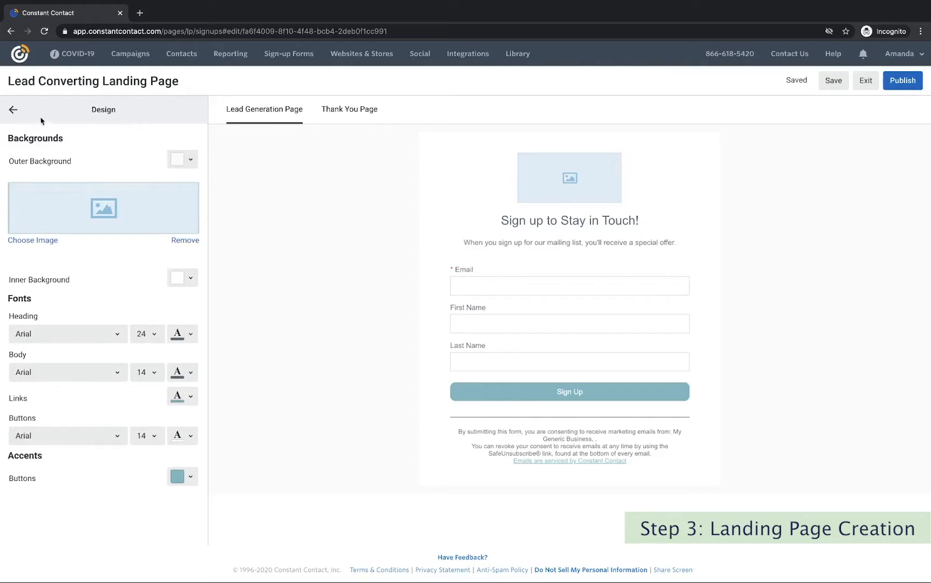
click(15, 110)
click(52, 178)
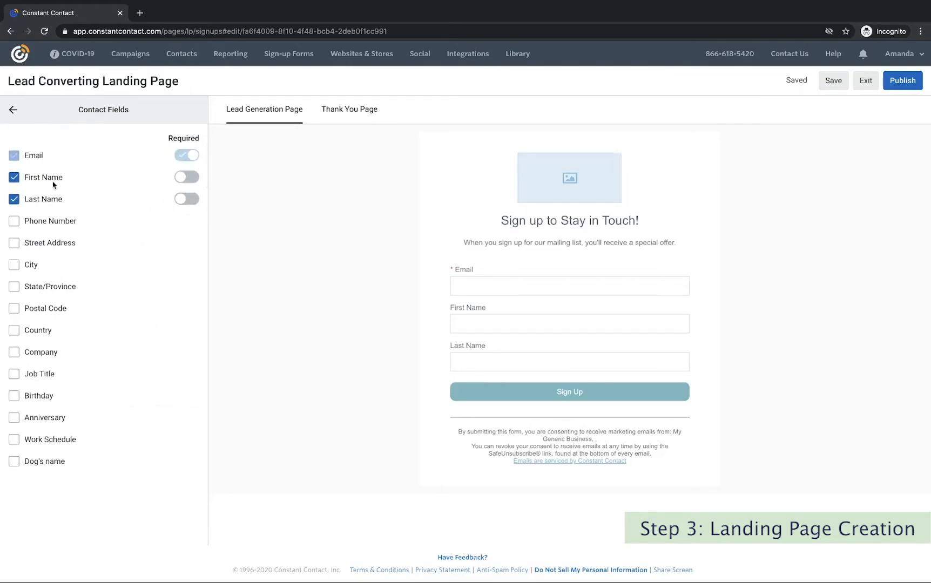
click(13, 112)
click(12, 199)
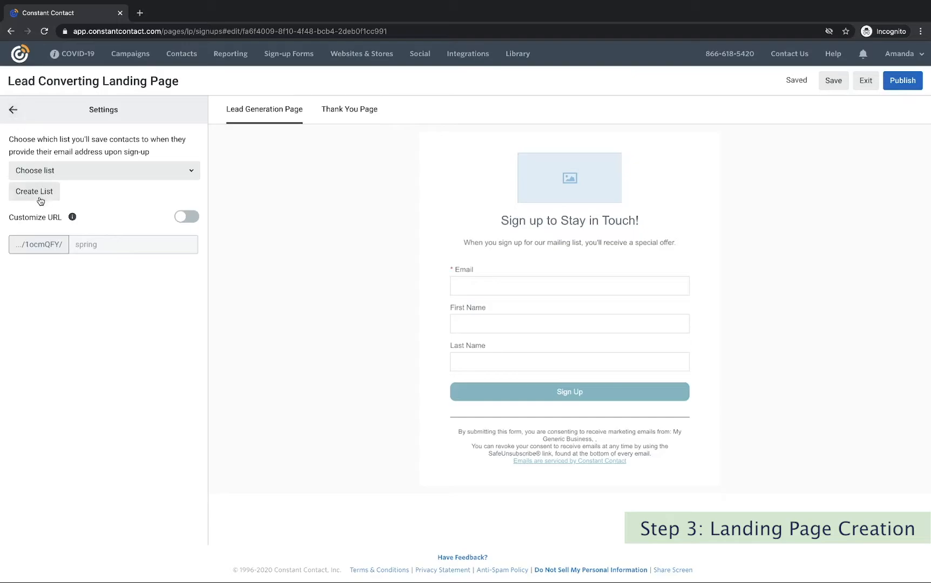
click(14, 111)
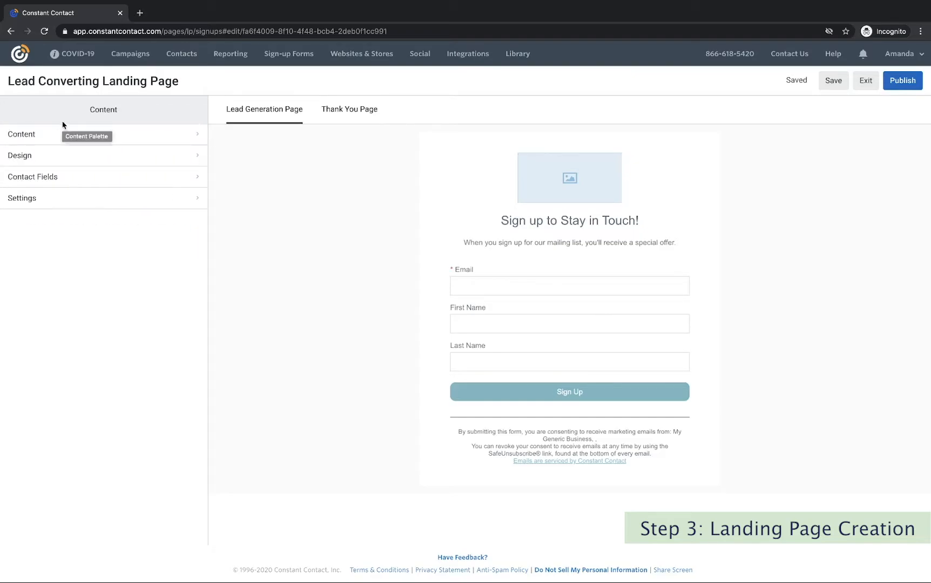
Insert Happy Puppies.jpg from the image library as the sign-up page logo.
click(70, 134)
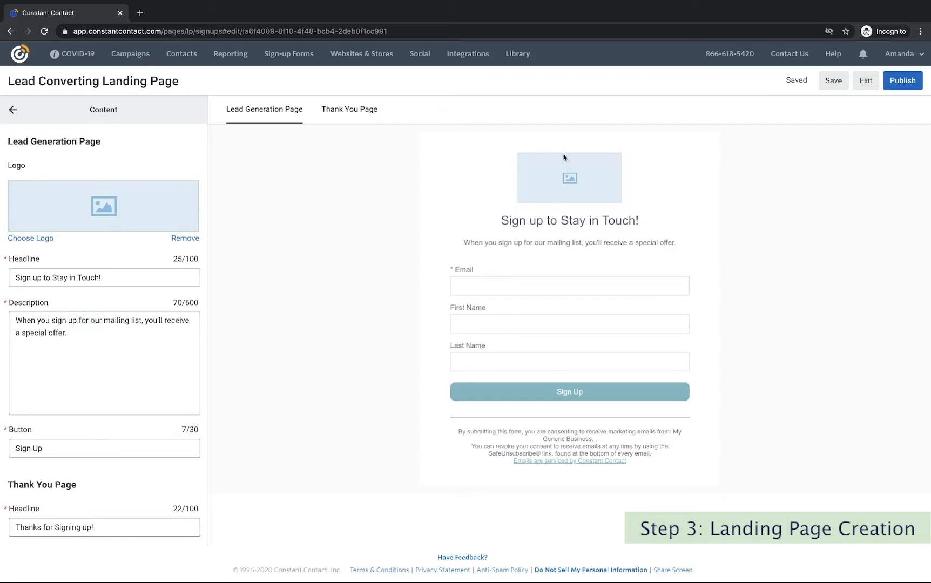
click(35, 238)
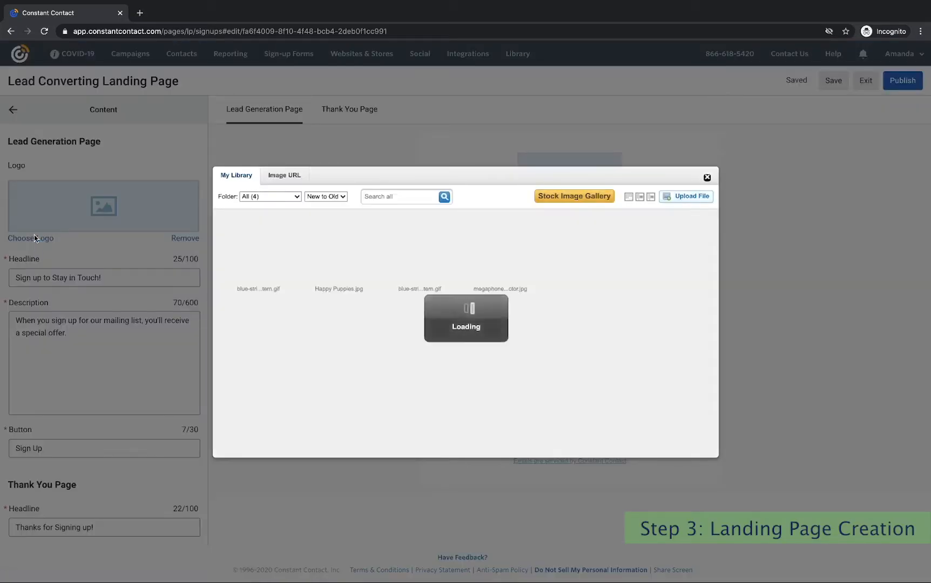
mouse_move(344, 271)
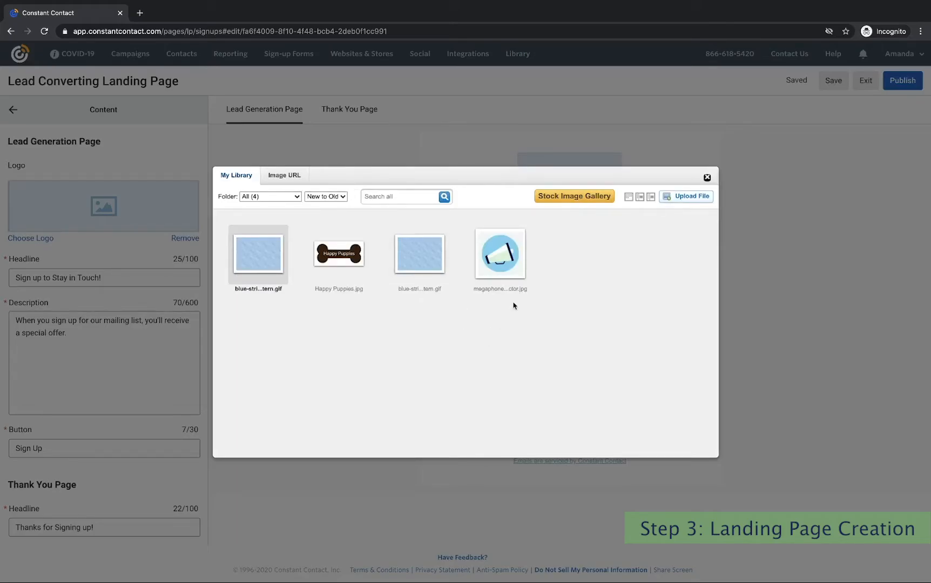
click(687, 199)
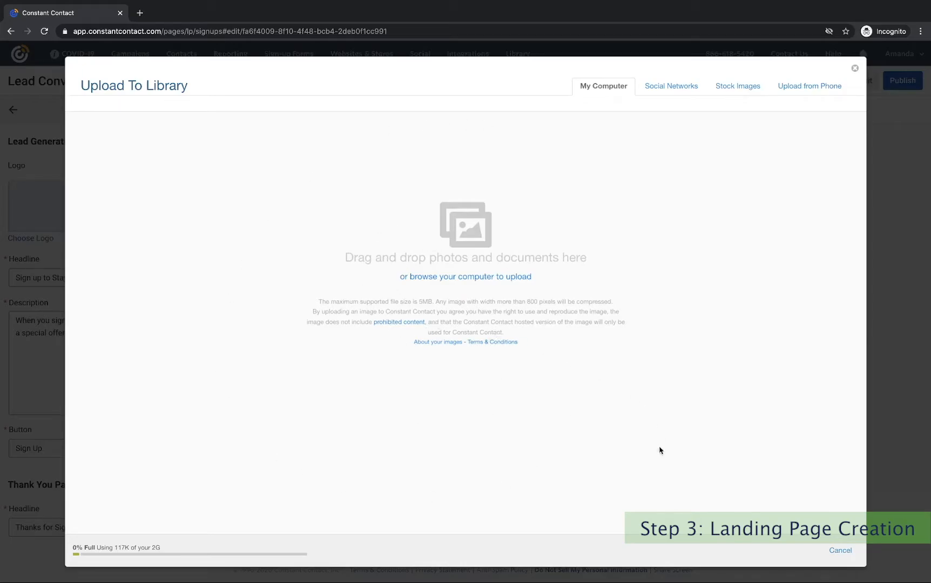
click(841, 551)
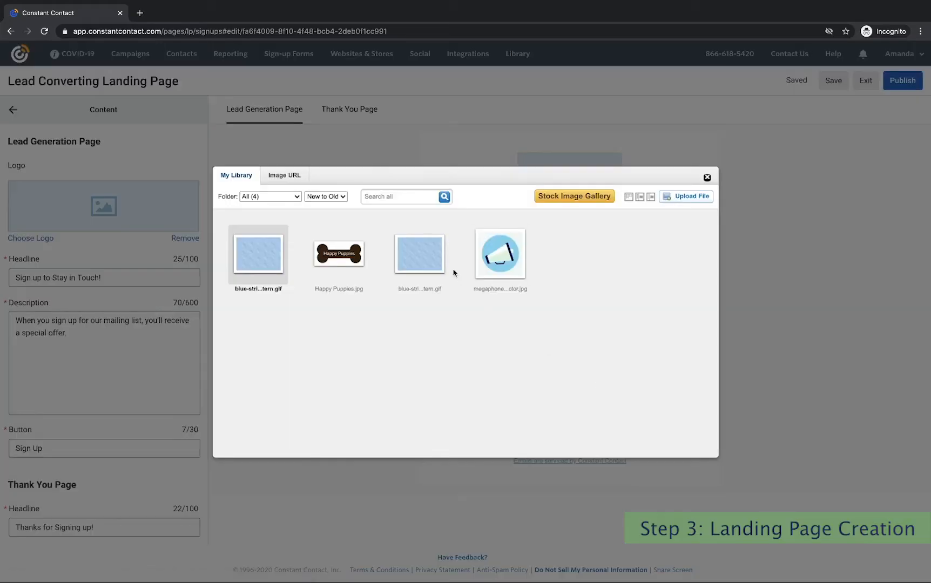
mouse_move(353, 250)
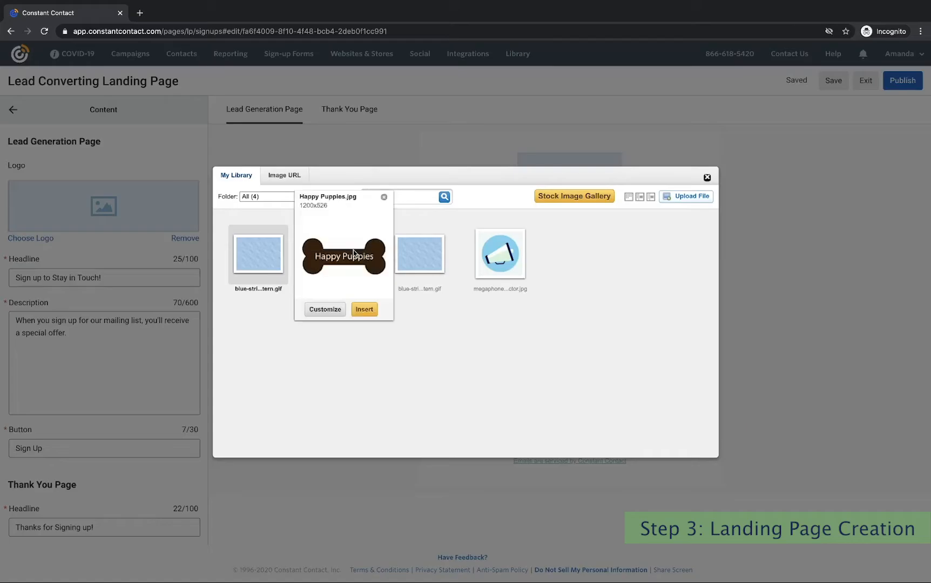
click(369, 312)
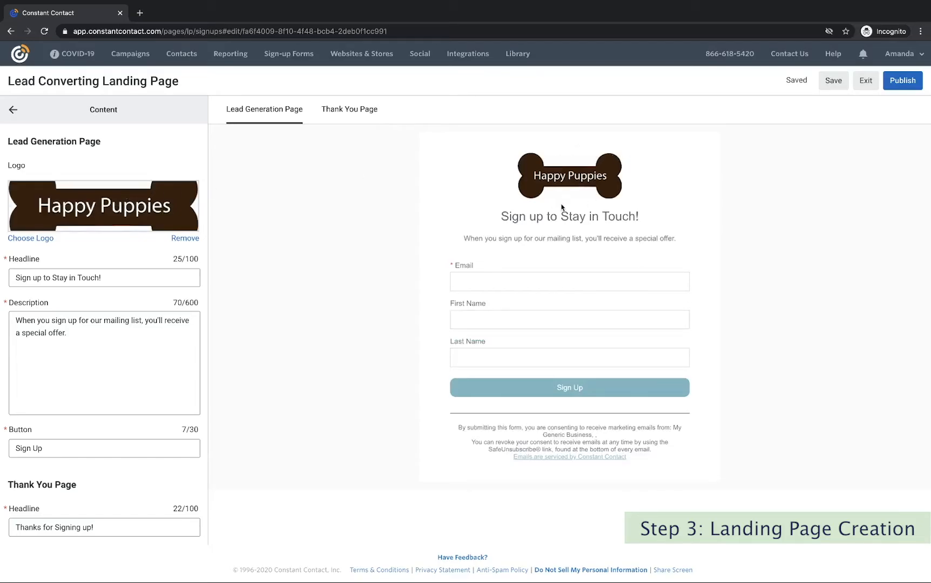
Replace the headline with 'Sign Up to Learn More About our Dog Walking Services'.
click(118, 279)
key(ctrl+a)
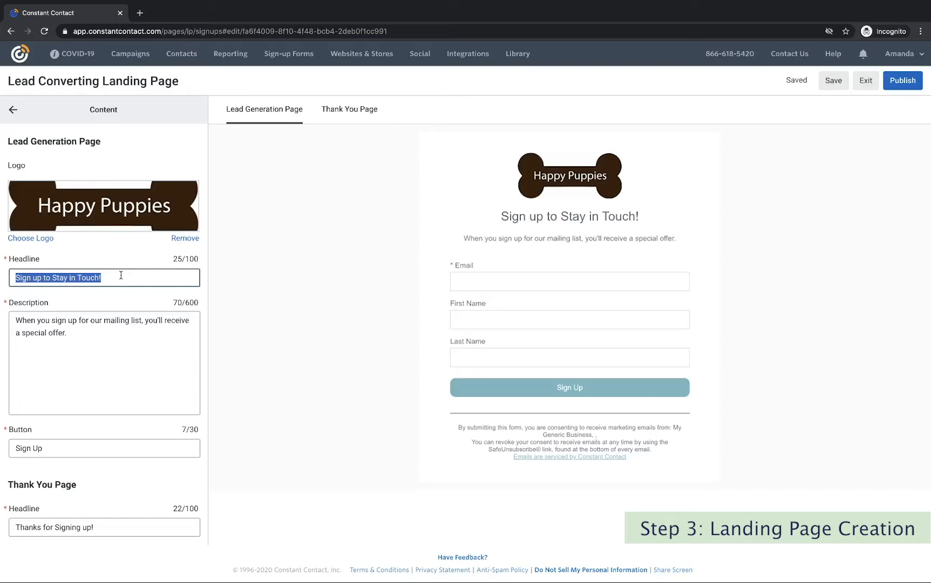
text(Sign Up to Learn More)
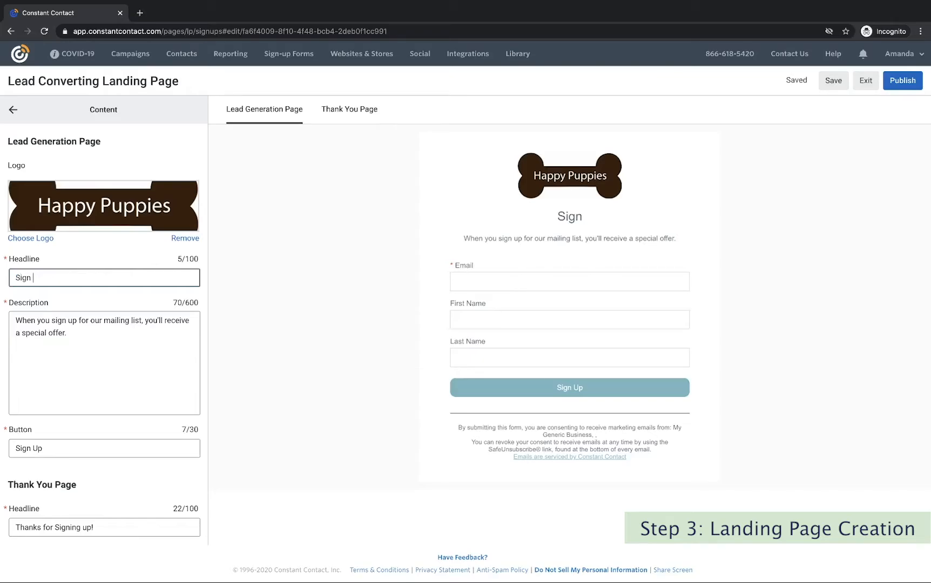
text(Walking Services)
Rewrite the description: 'Are you interested in dog walking services? Sign up below and we will contact you!'.
click(70, 335)
key(ctrl+a)
text(Are you interested in dog walking services? Sign up below and we will contr)
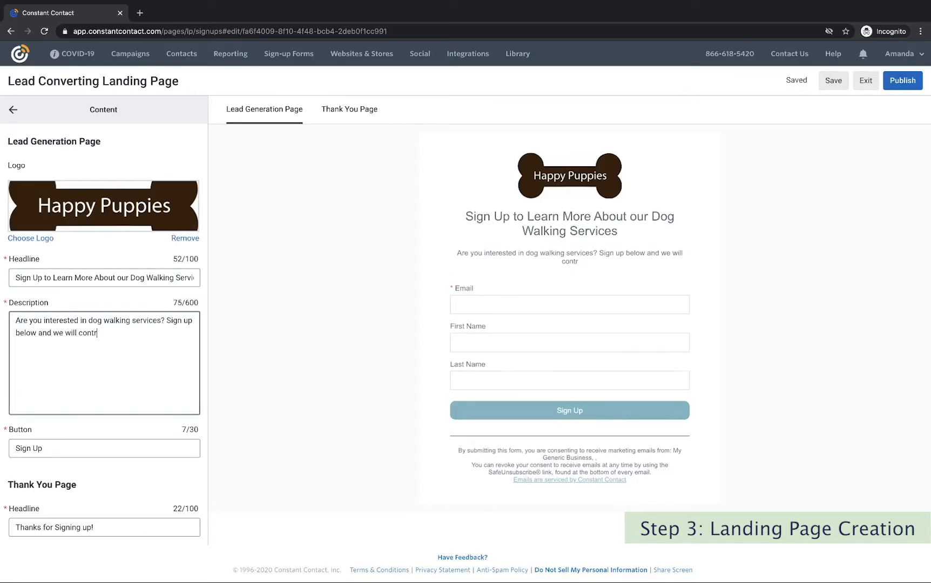
key(BackSpace)
text(act you!)
drag(16, 321, 165, 320)
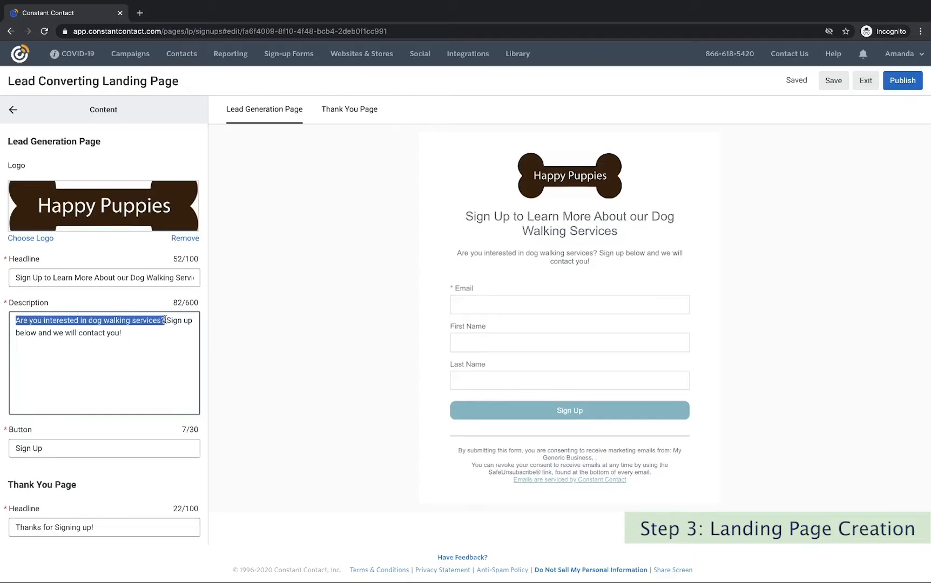
click(166, 320)
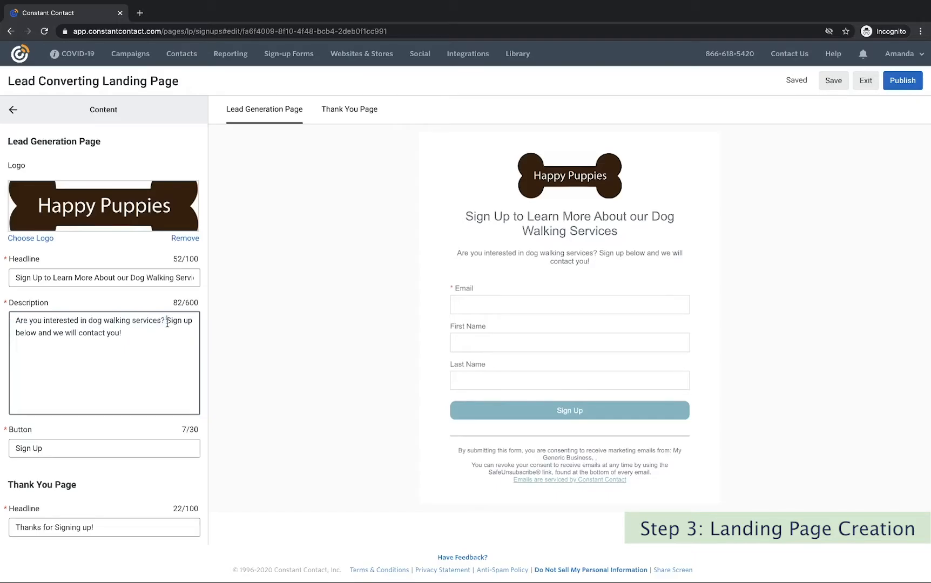
drag(166, 320, 173, 340)
click(148, 330)
Replace the 'Sign Up' button label with 'Contact Me to Learn More!'.
scroll(100, 367, down, 1)
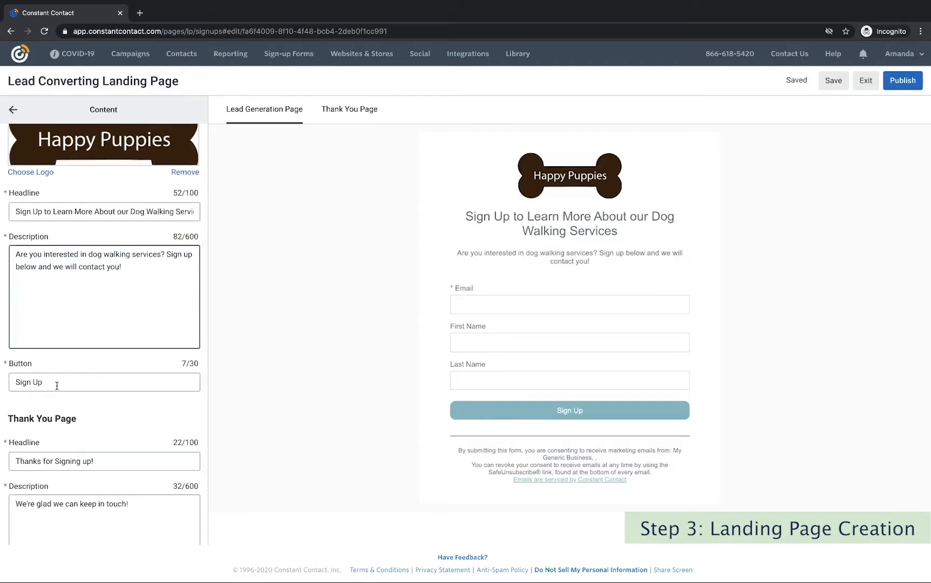
drag(50, 382, 11, 378)
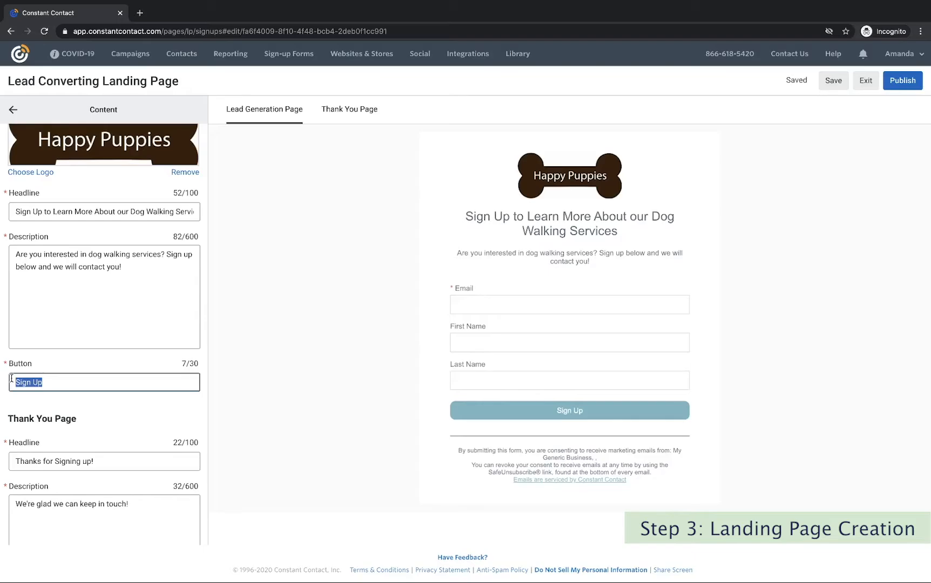
text(Contact Me to Lear)
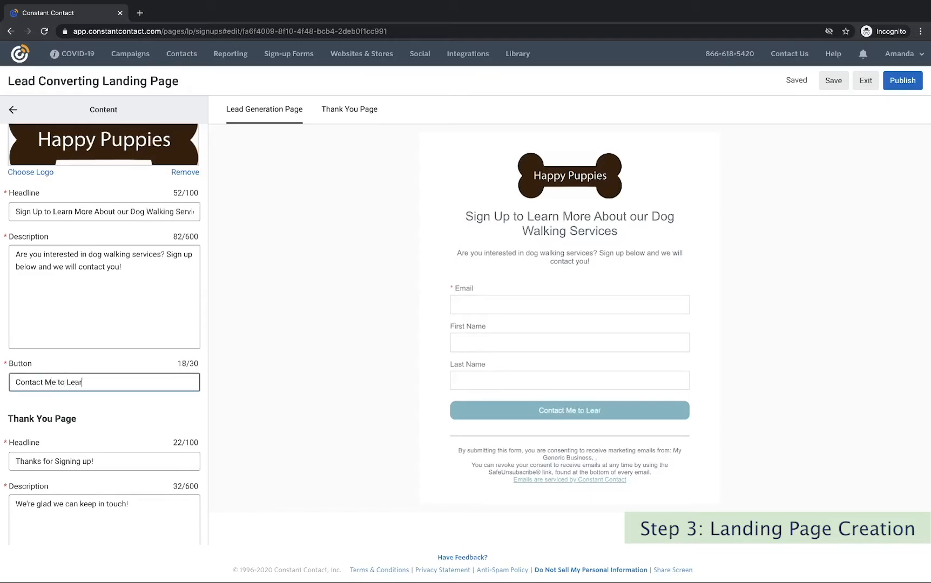
text(n More!)
scroll(116, 398, down, 2)
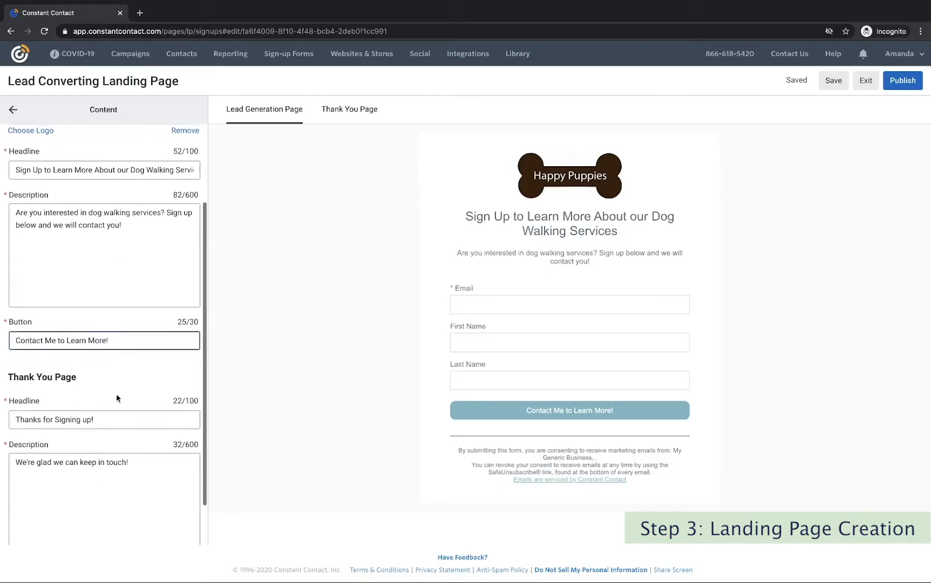
Set the thank-you headline to 'Thanks for your Interest!' and message to 'We will reach out to you soon.'.
click(356, 116)
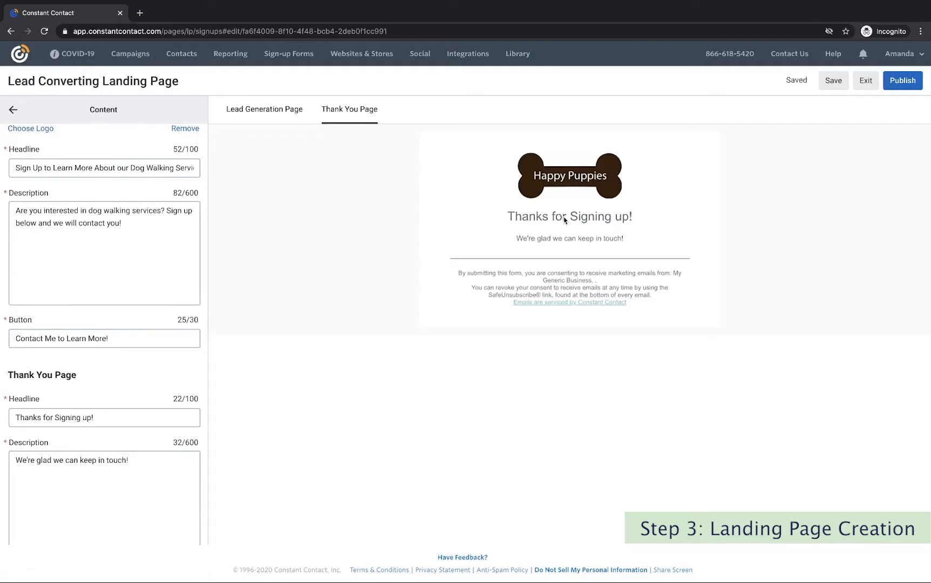
click(102, 418)
drag(102, 417, 54, 418)
text(your Interest!)
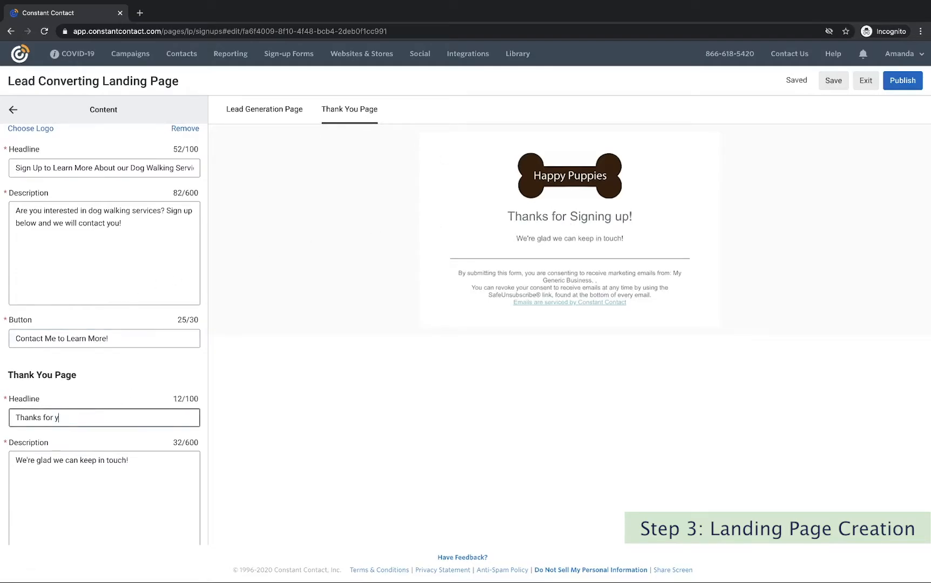
drag(128, 460, 15, 461)
text(We will reach out to you soon.)
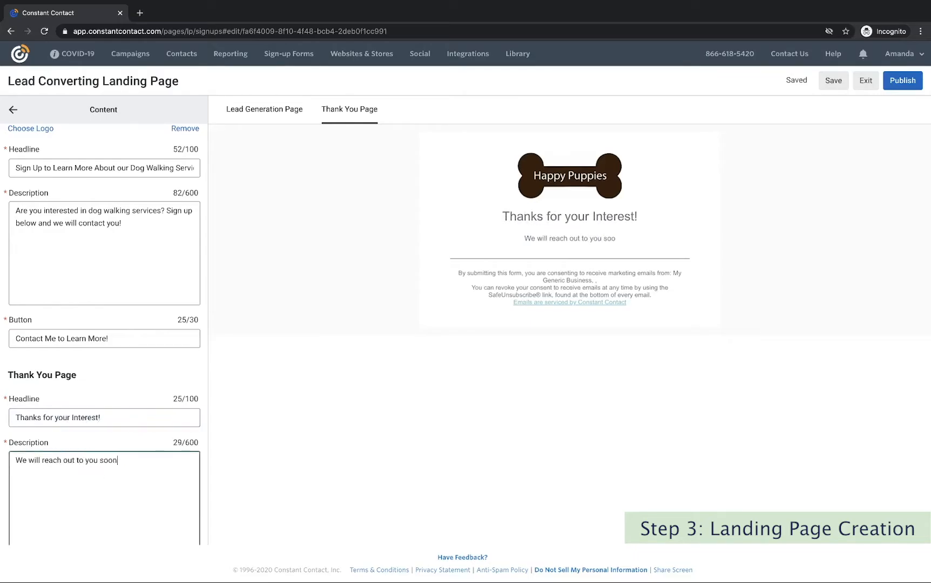
scroll(141, 429, down, 1)
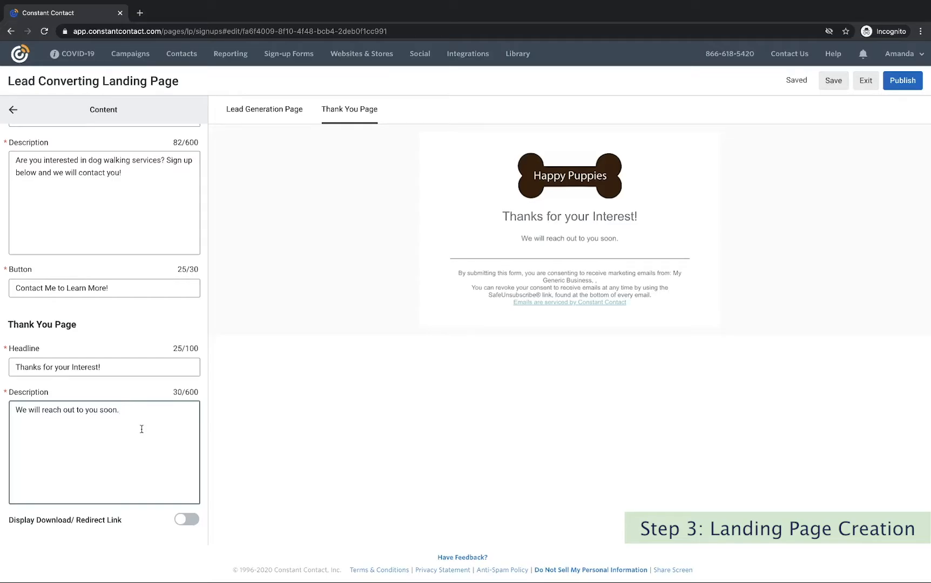
scroll(141, 429, up, 5)
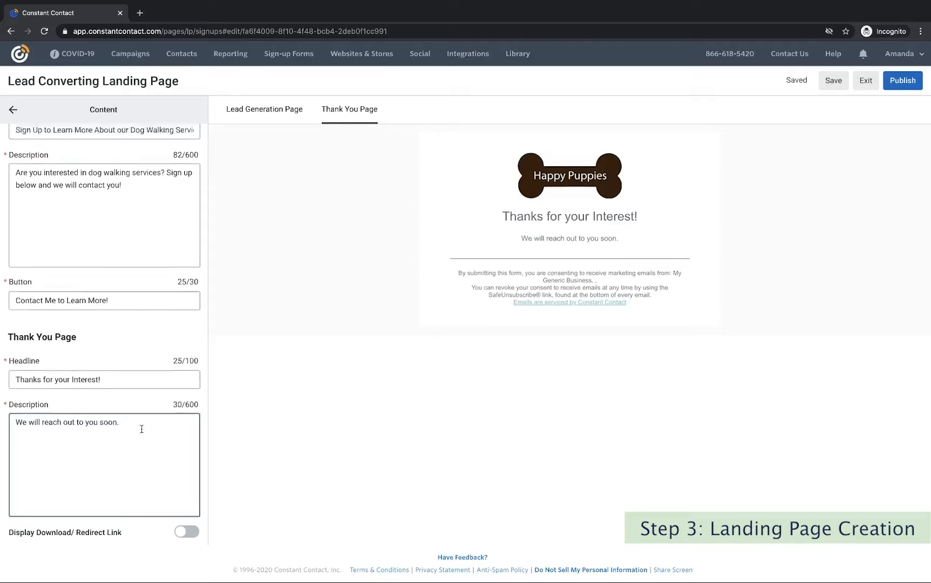
click(10, 111)
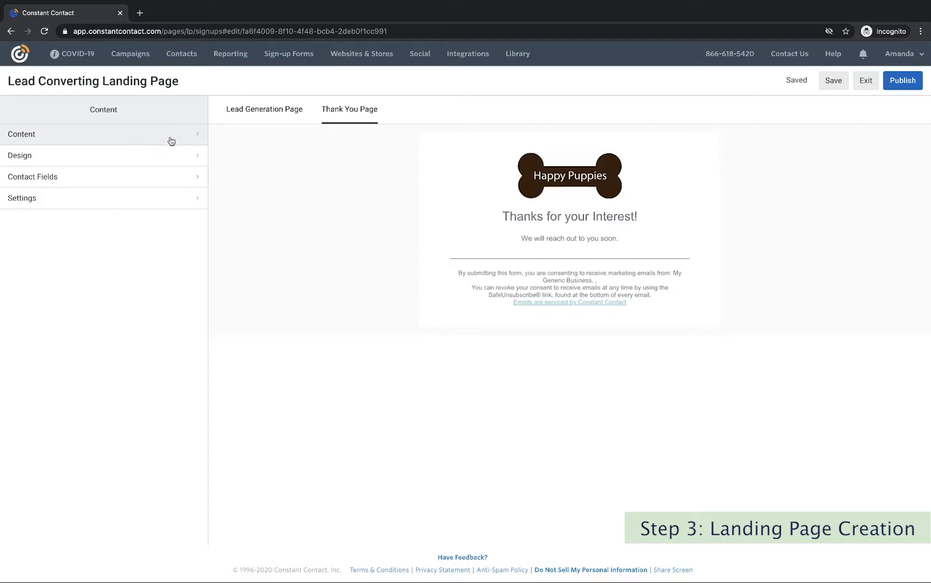
In the lead page's Design settings, choose an image for the Outer Background.
click(261, 118)
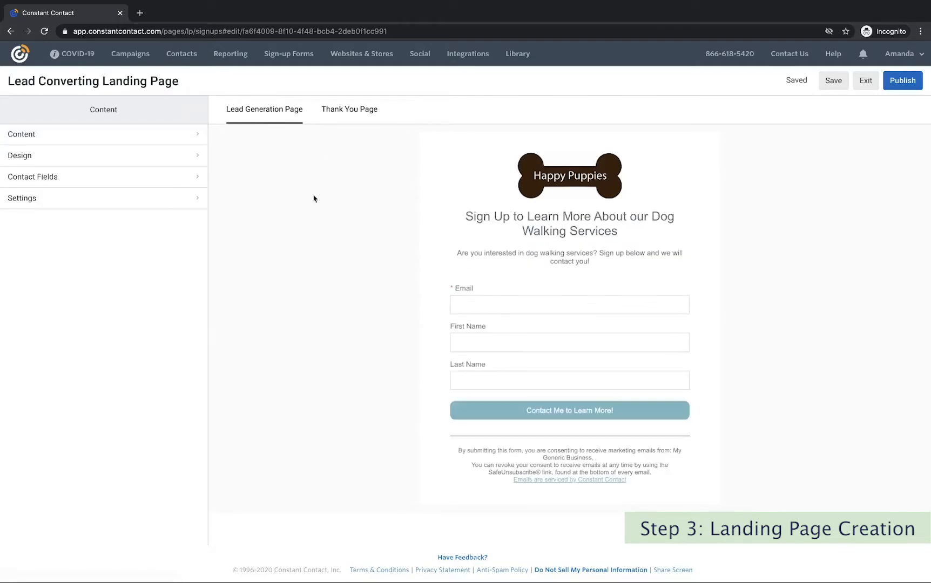
click(80, 160)
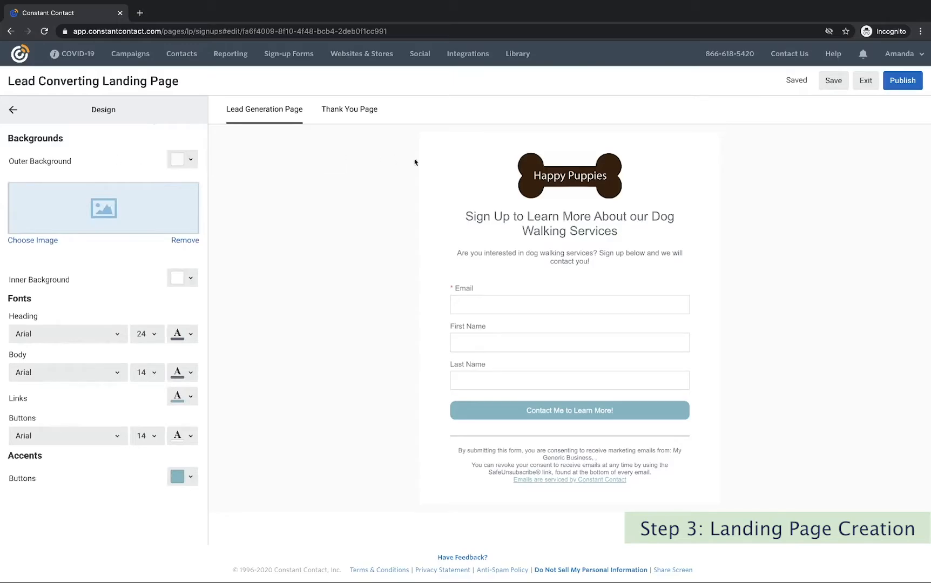
click(30, 244)
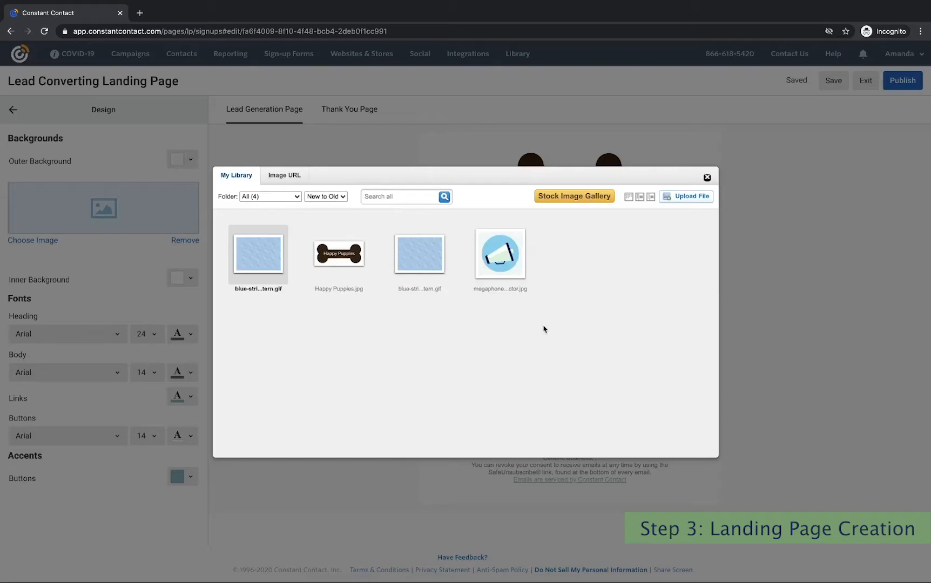
Search the stock gallery for free 'pattern' images and add the blue striped pattern to the library.
click(576, 198)
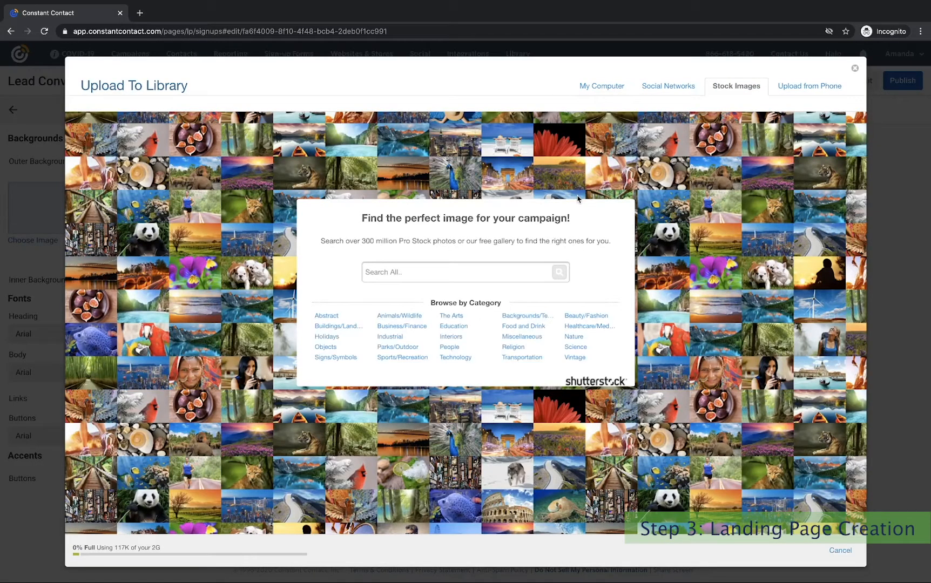
click(433, 271)
text(pate)
key(BackSpace)
text(tern)
click(560, 271)
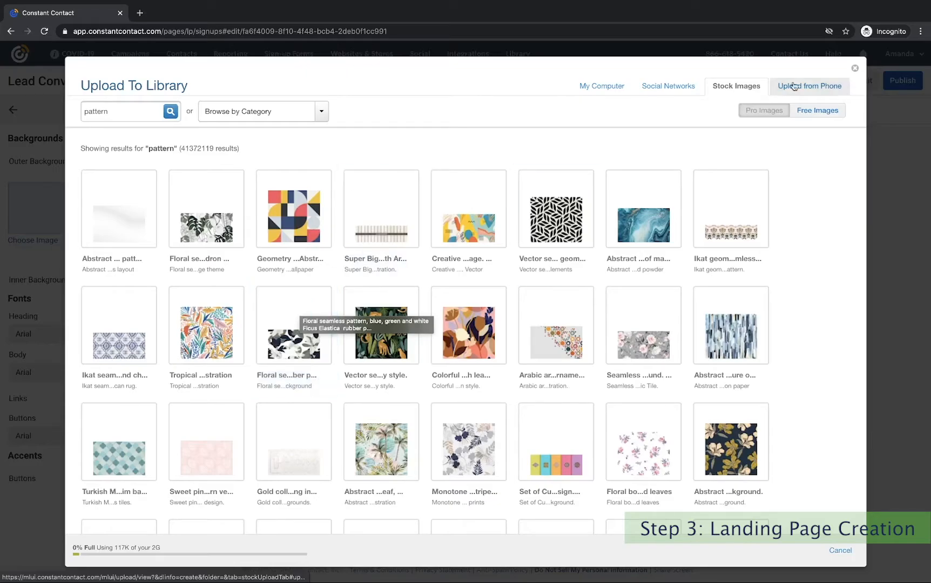
click(826, 114)
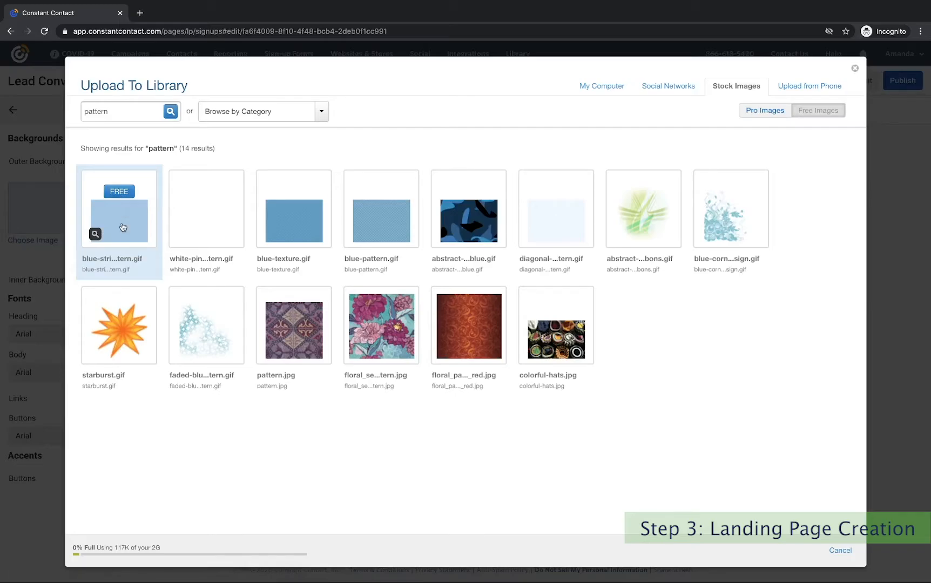
click(123, 193)
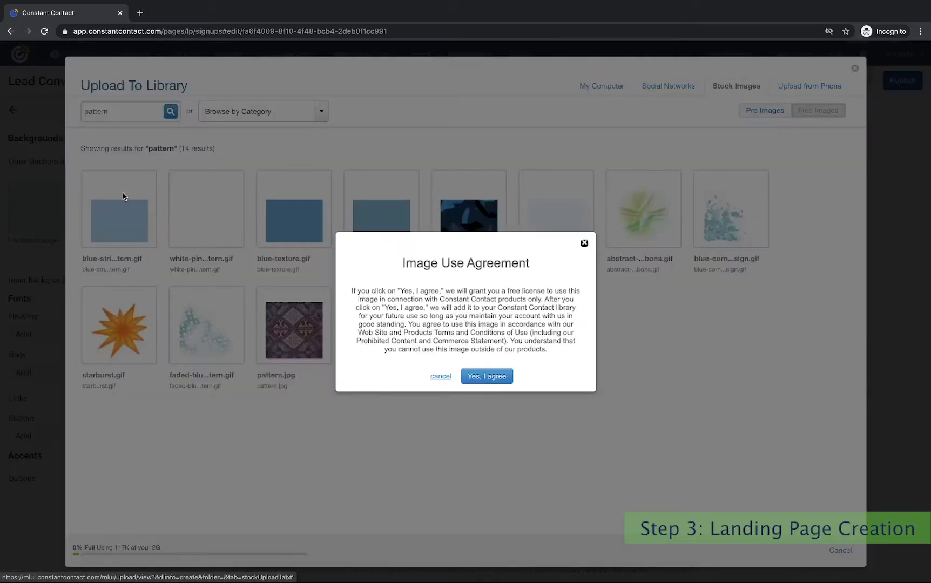
click(486, 376)
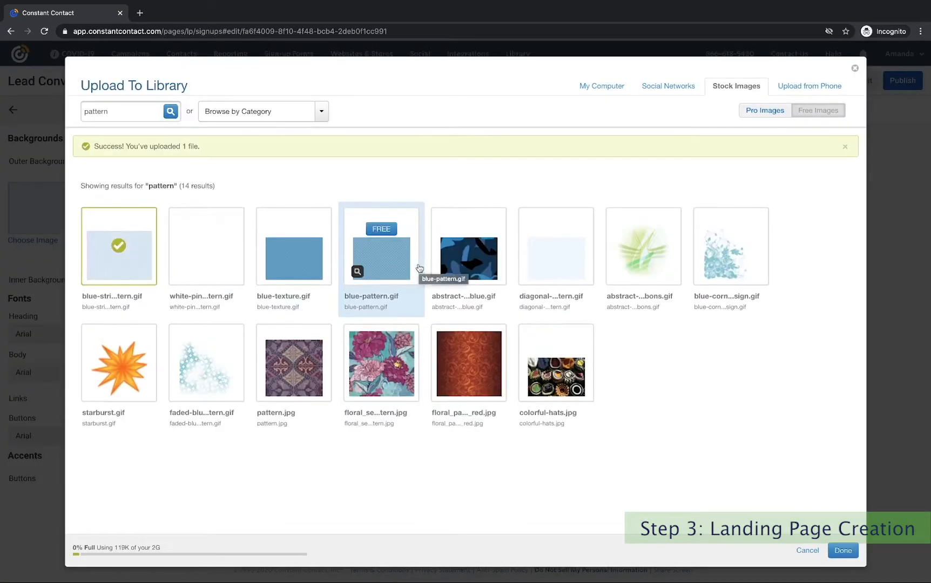
click(842, 551)
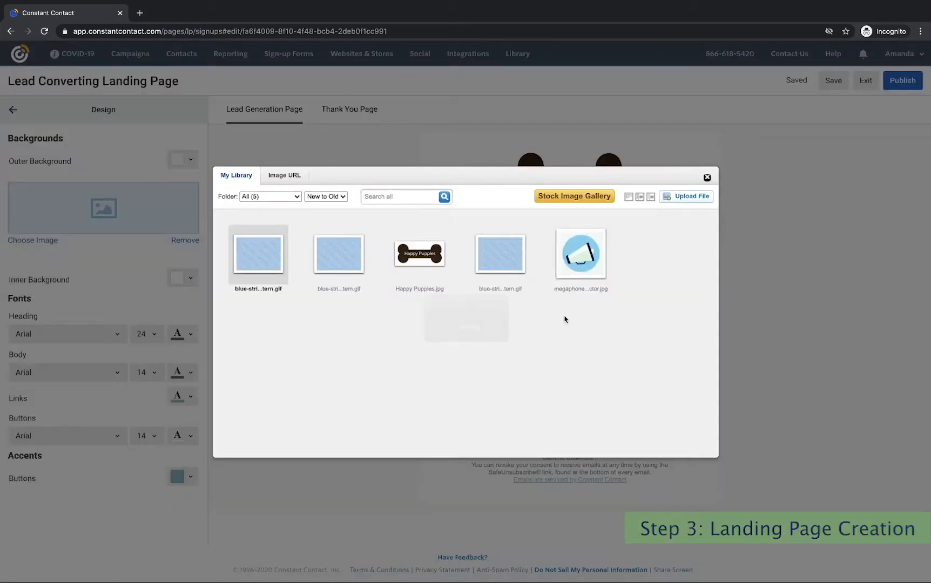
mouse_move(275, 268)
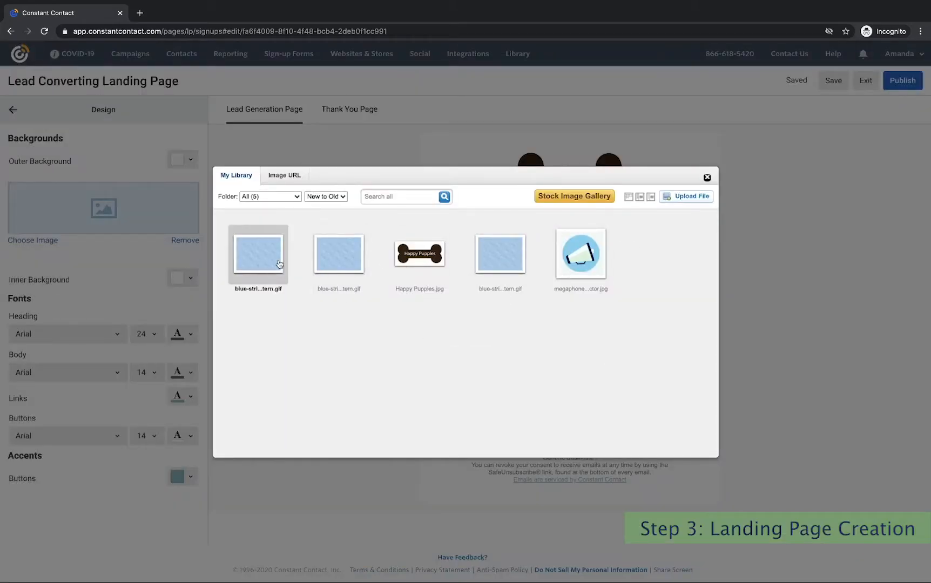
click(283, 309)
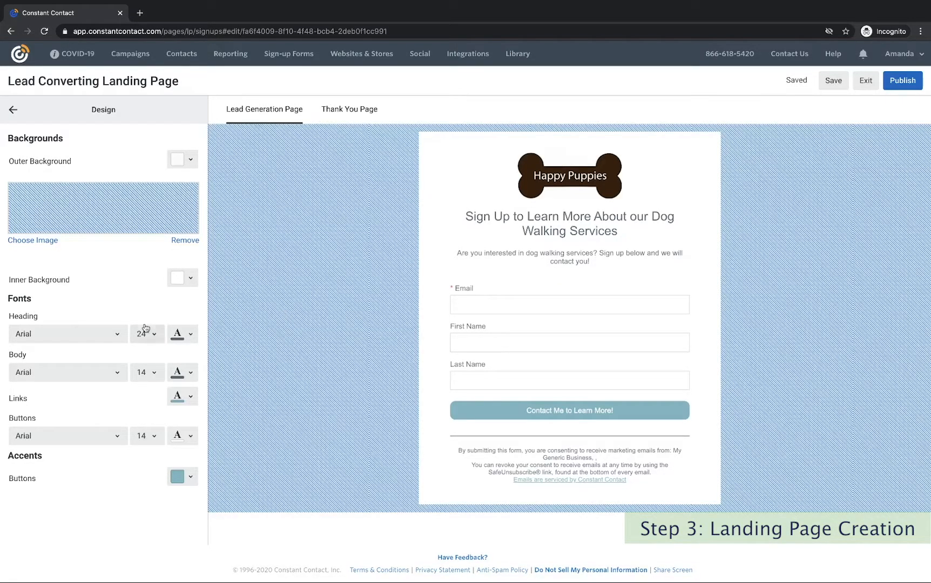
click(118, 337)
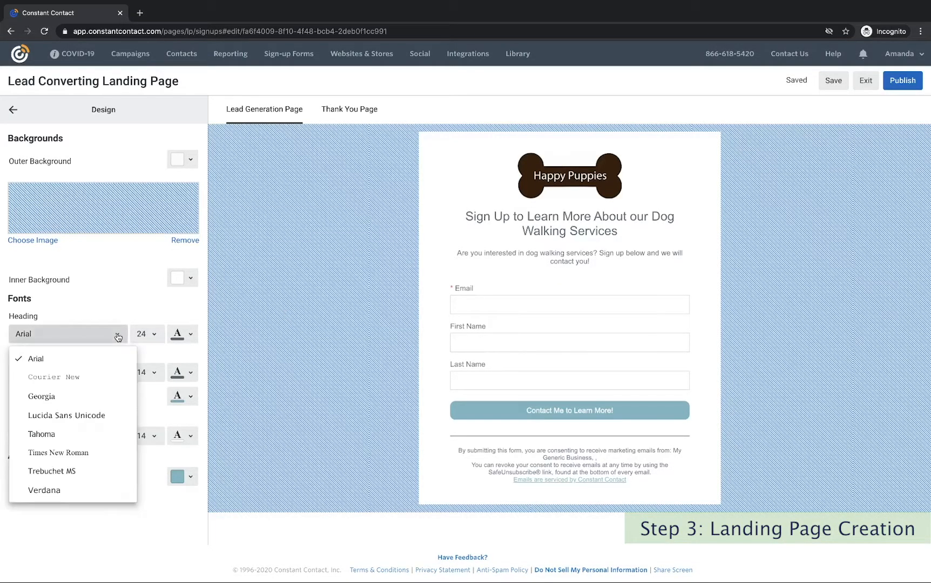
click(101, 309)
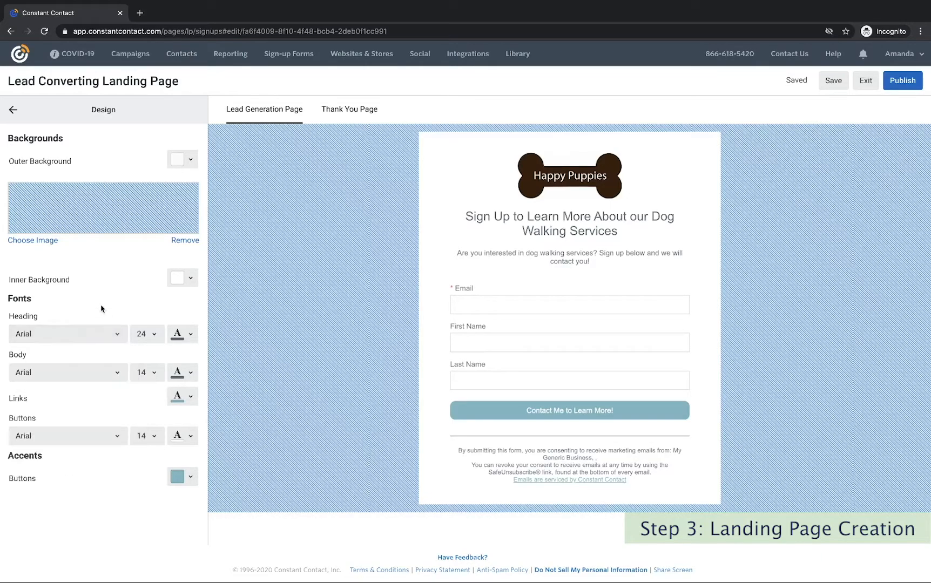
click(149, 333)
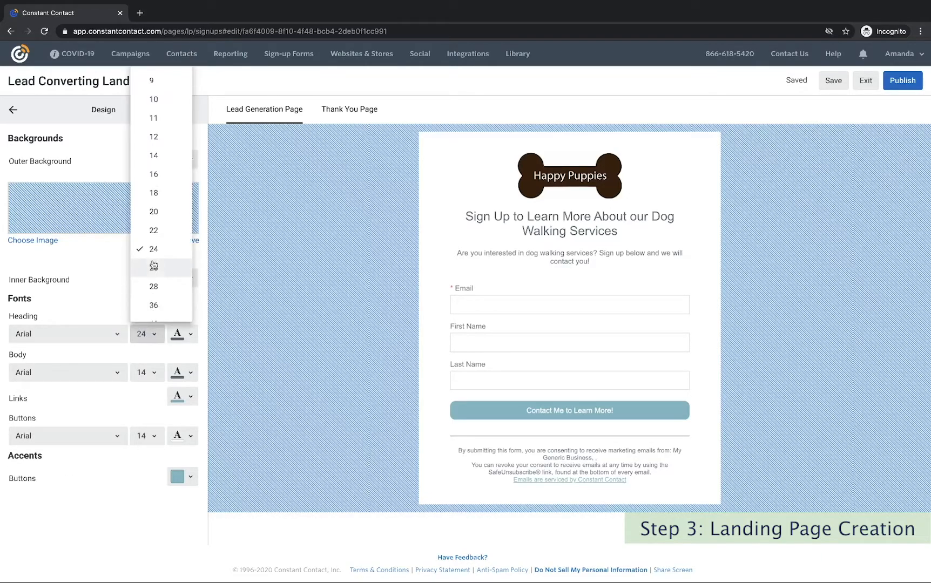
click(153, 193)
click(152, 336)
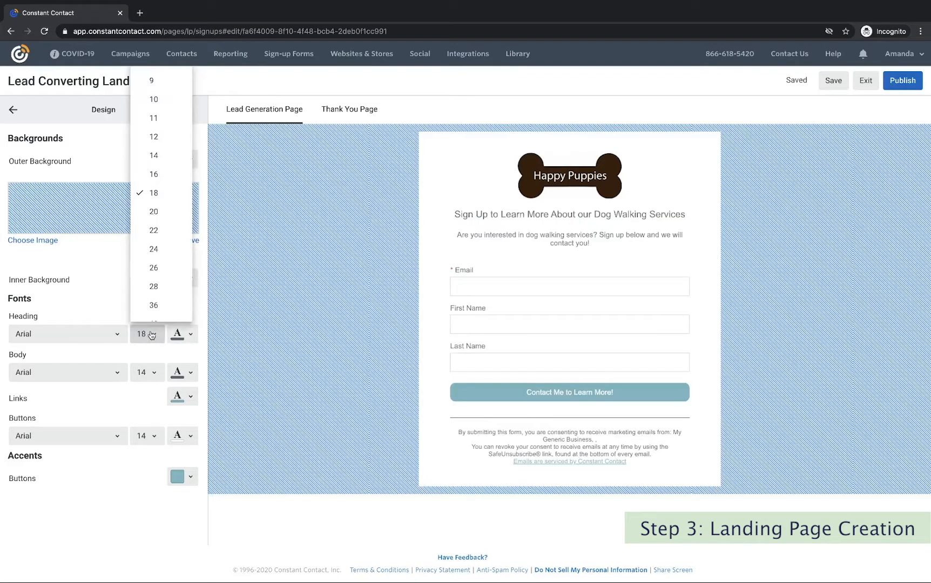
click(151, 231)
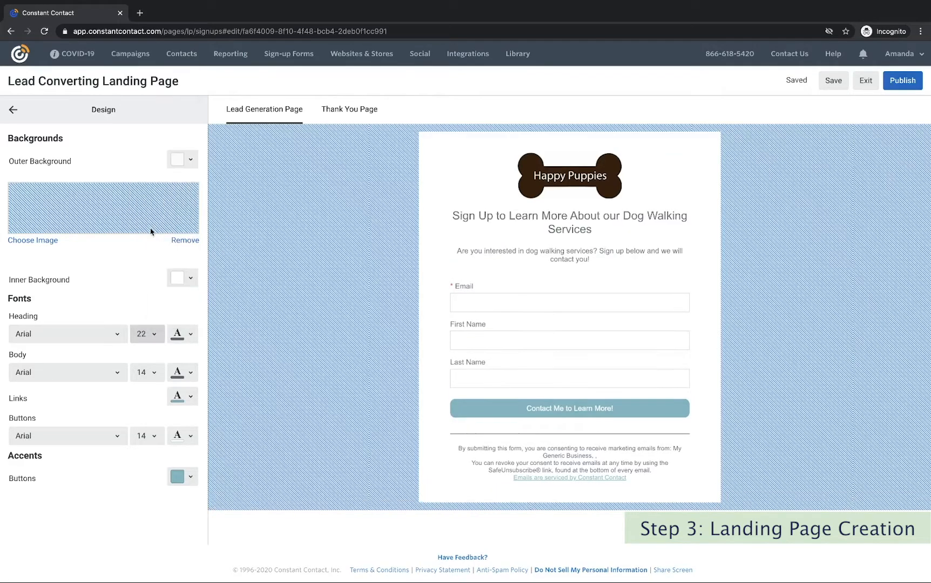
click(159, 335)
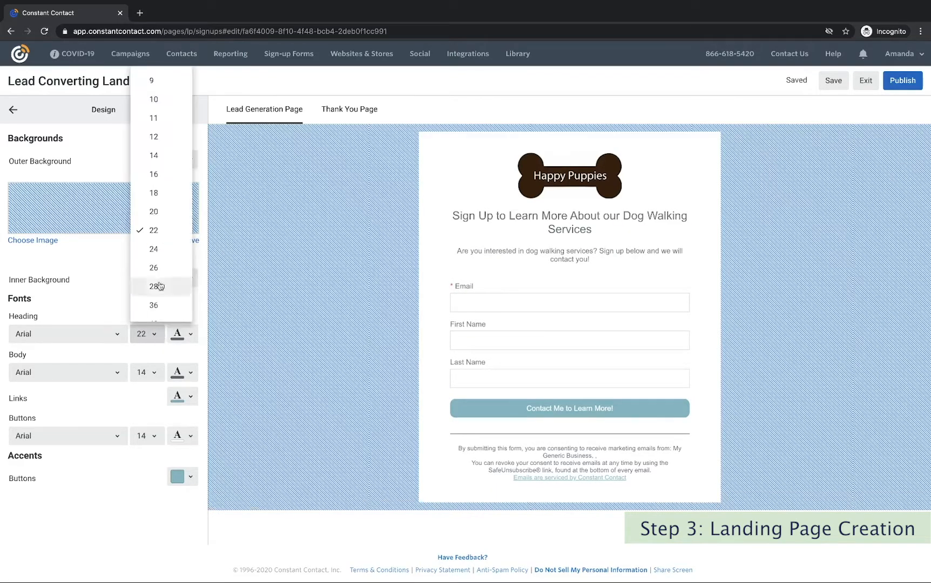
click(159, 248)
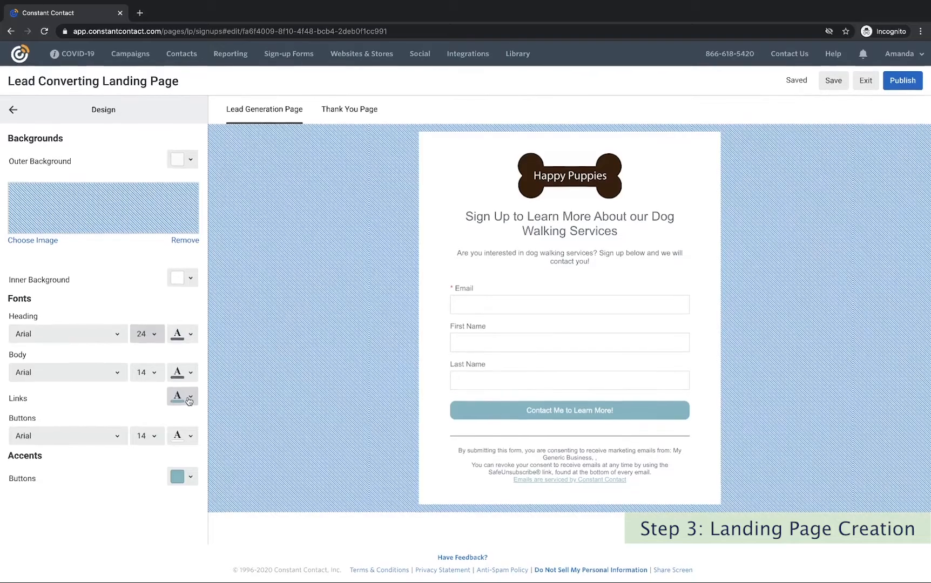
Change the form button's accent colour to light blue.
click(192, 478)
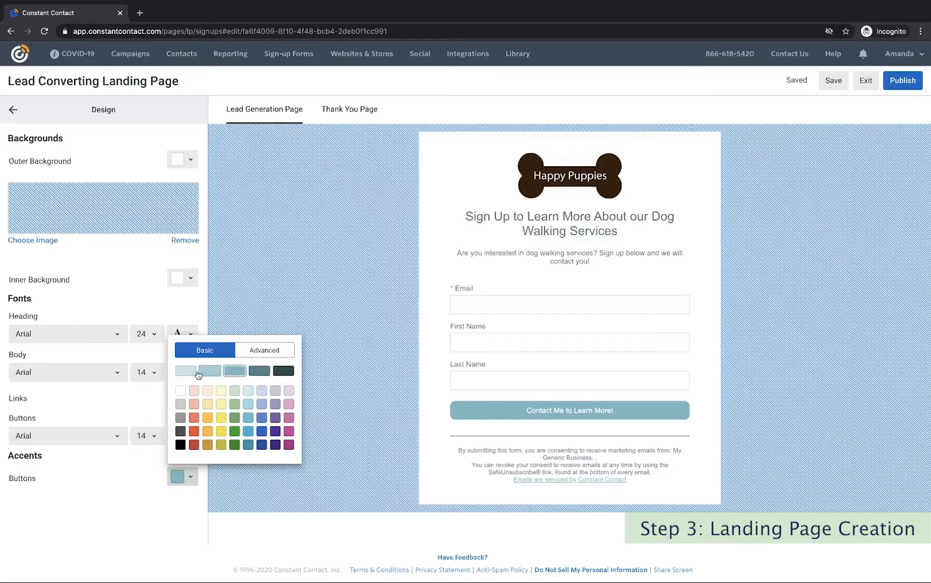
click(264, 373)
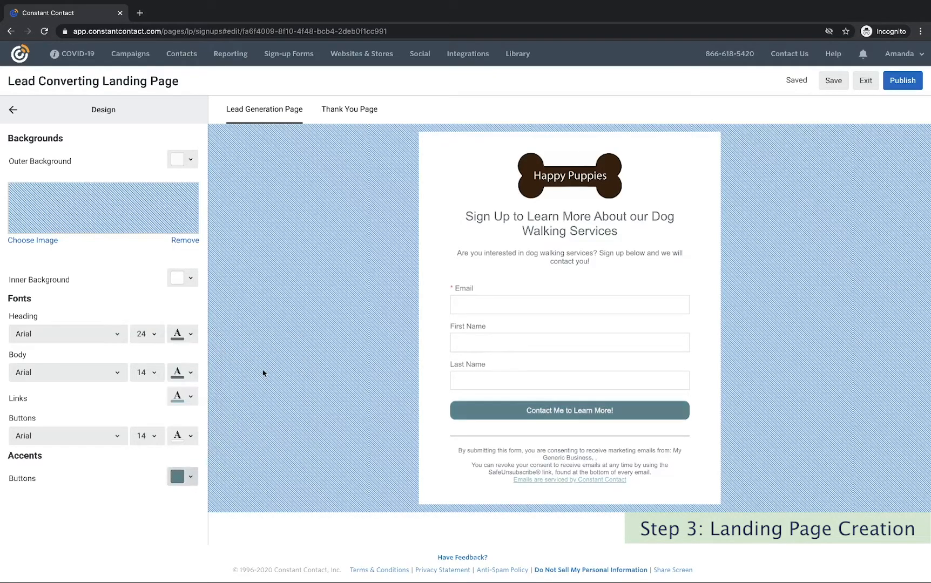
click(194, 478)
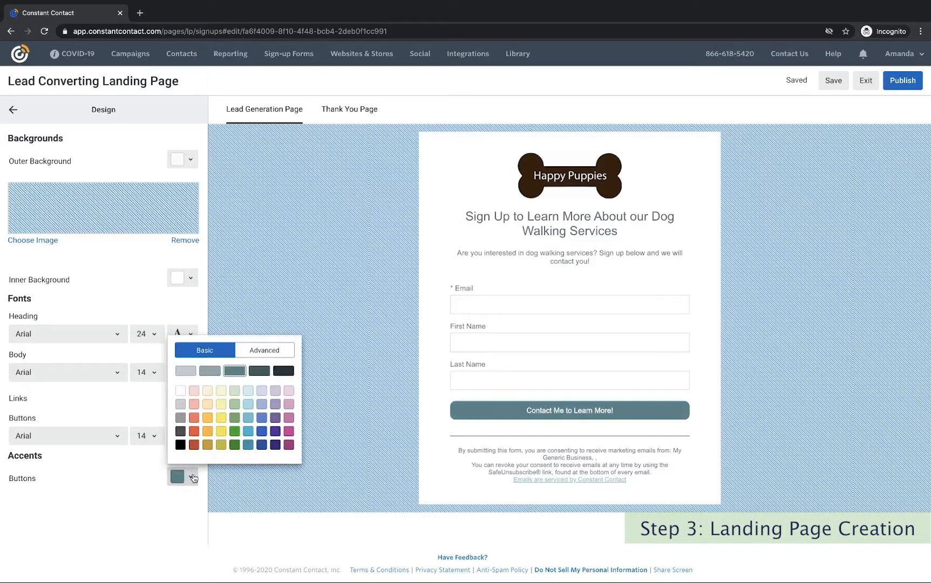
click(247, 435)
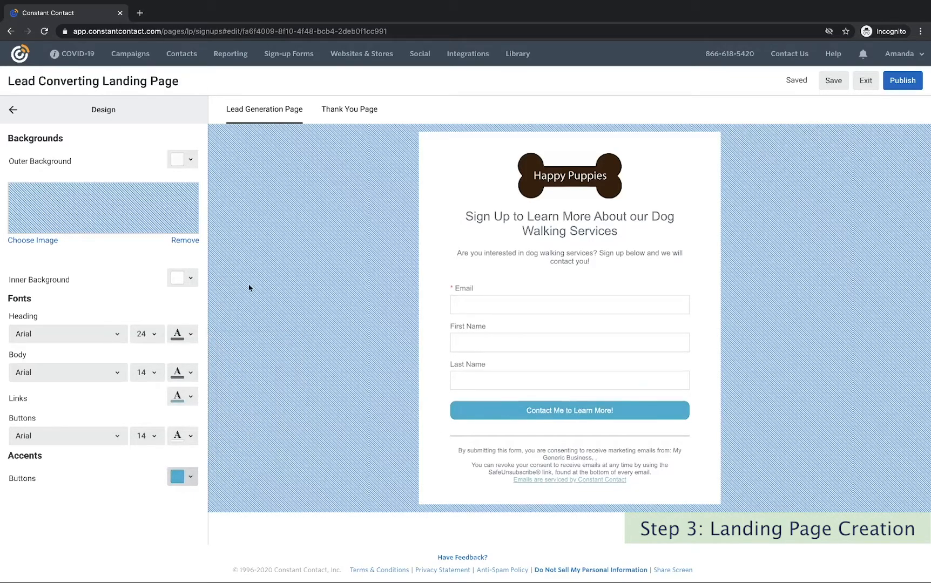
click(13, 112)
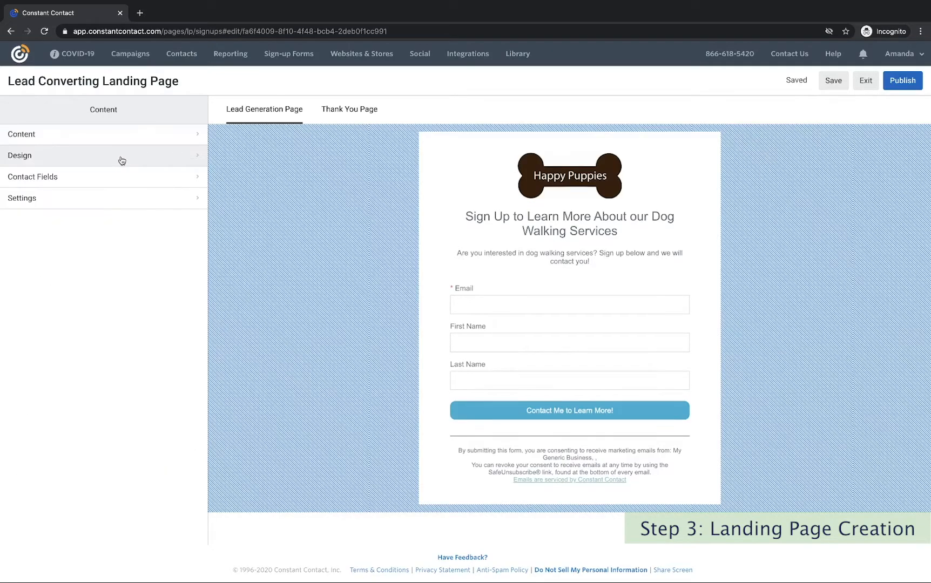
Make First Name and Last Name required and add a required Phone Number field.
click(194, 178)
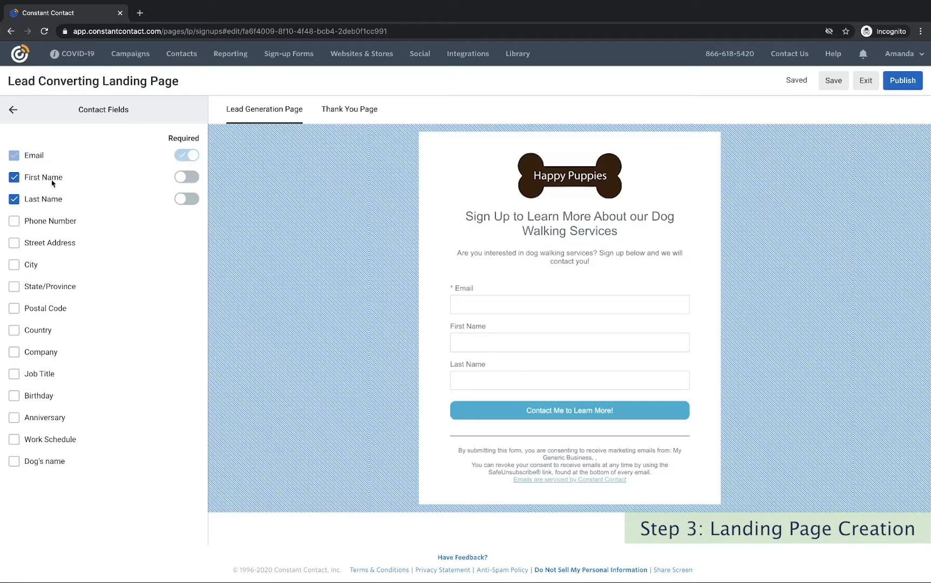
click(185, 178)
click(186, 203)
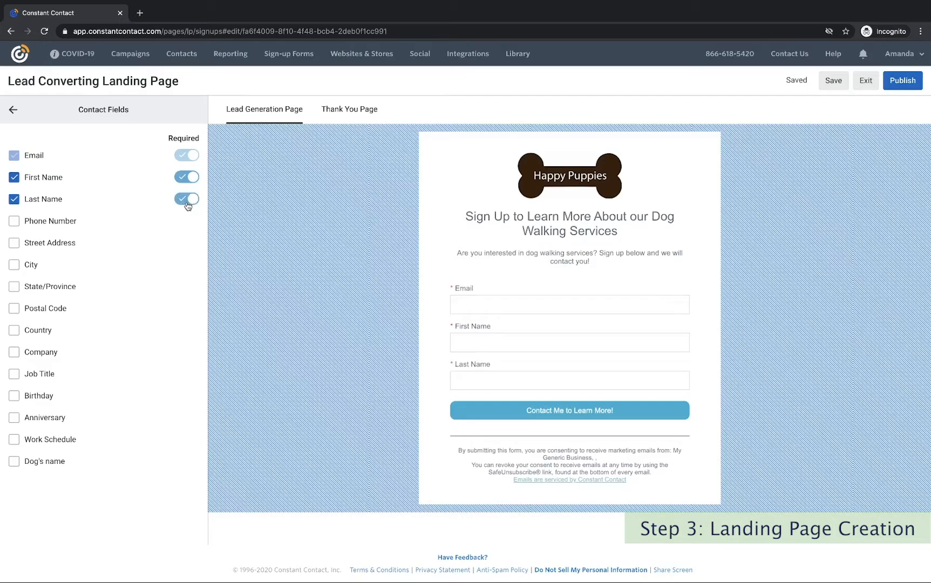
click(14, 221)
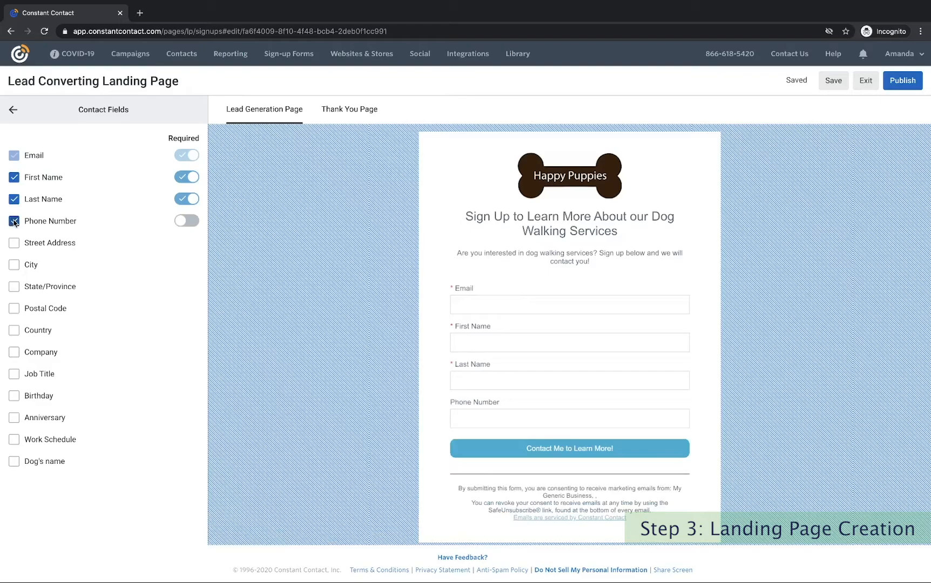
click(182, 225)
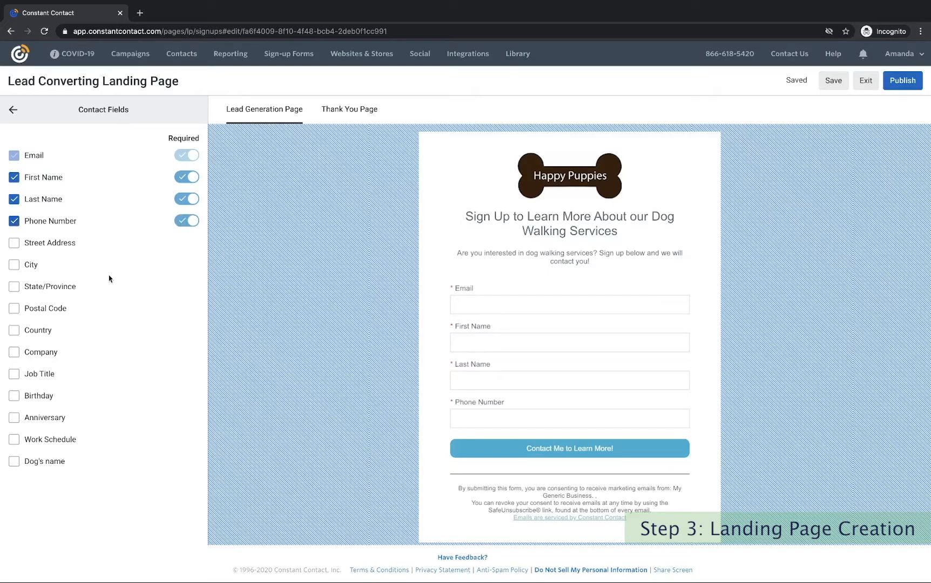
Add required City and Work Schedule fields plus an optional Dog's name field.
click(14, 265)
click(186, 266)
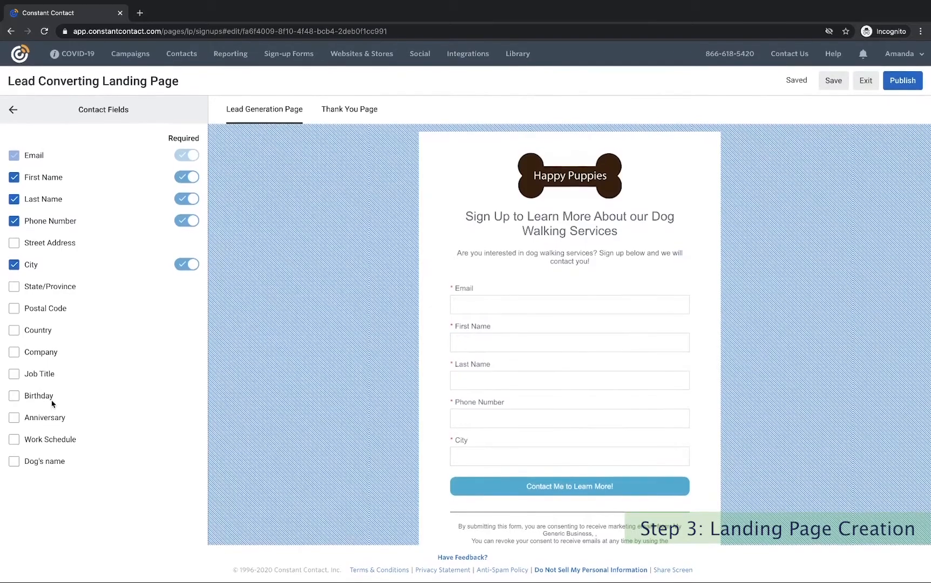
click(14, 439)
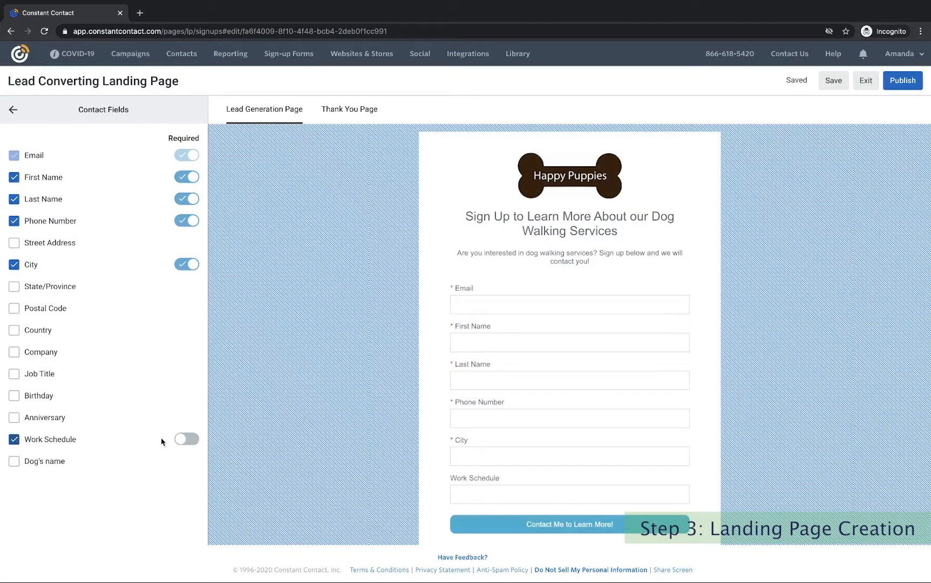
click(184, 440)
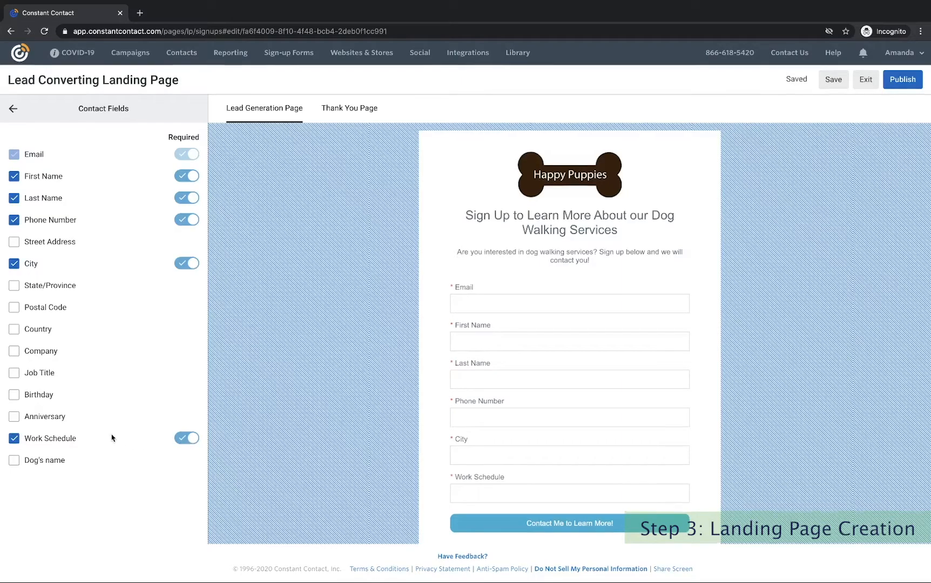
click(14, 462)
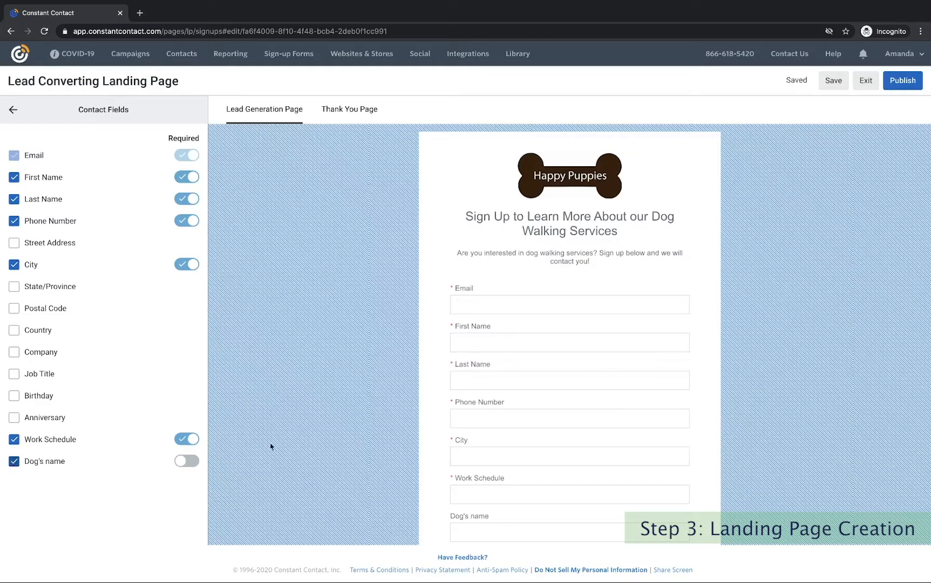
scroll(373, 419, down, 2)
scroll(373, 420, down, 1)
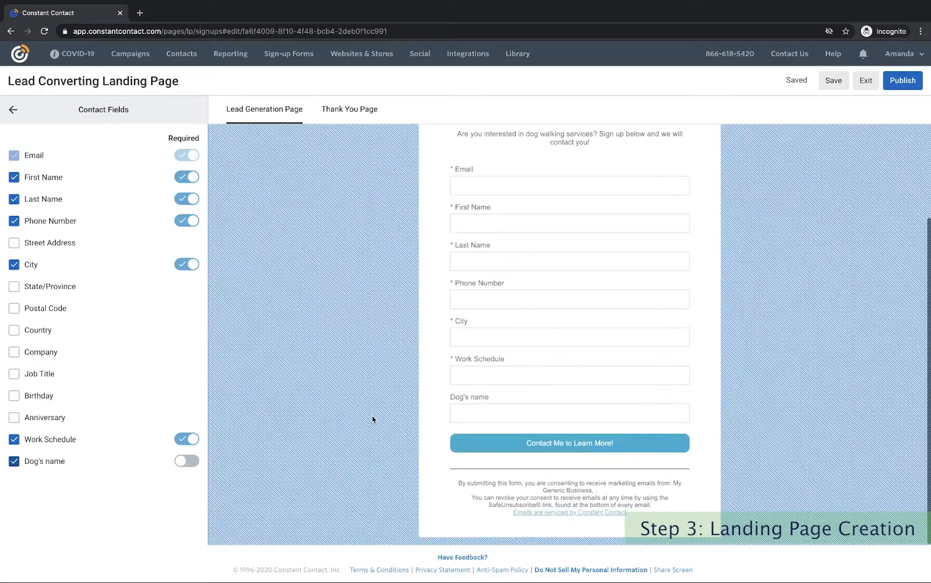
scroll(372, 419, up, 2)
scroll(373, 419, down, 1)
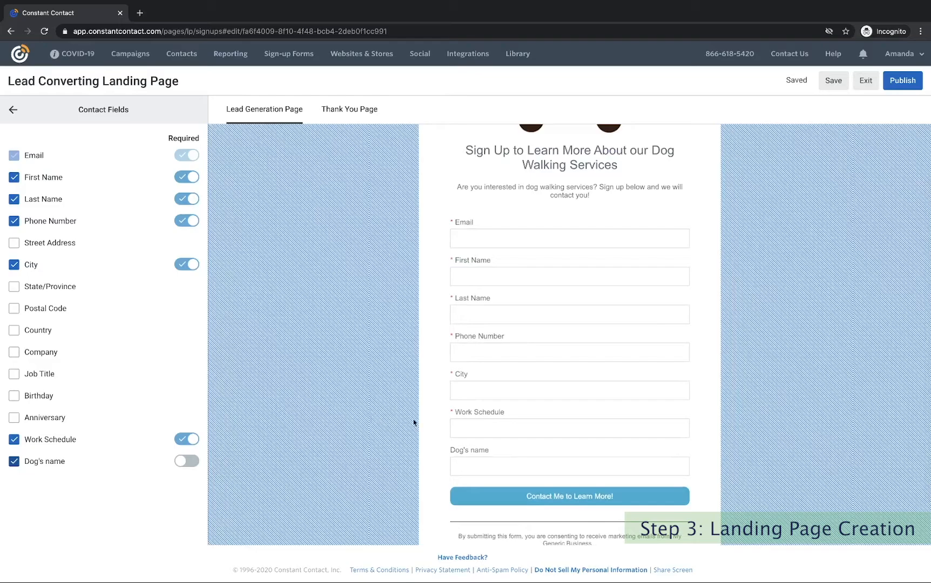
scroll(415, 421, down, 2)
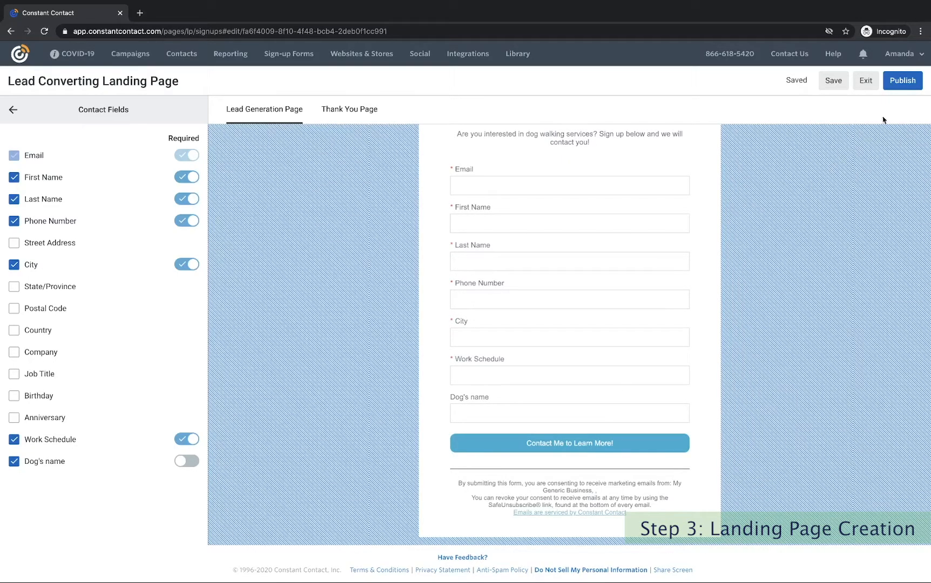
Attempt to publish, then create and assign the contact list 'Lead List - Landing Page'.
click(913, 85)
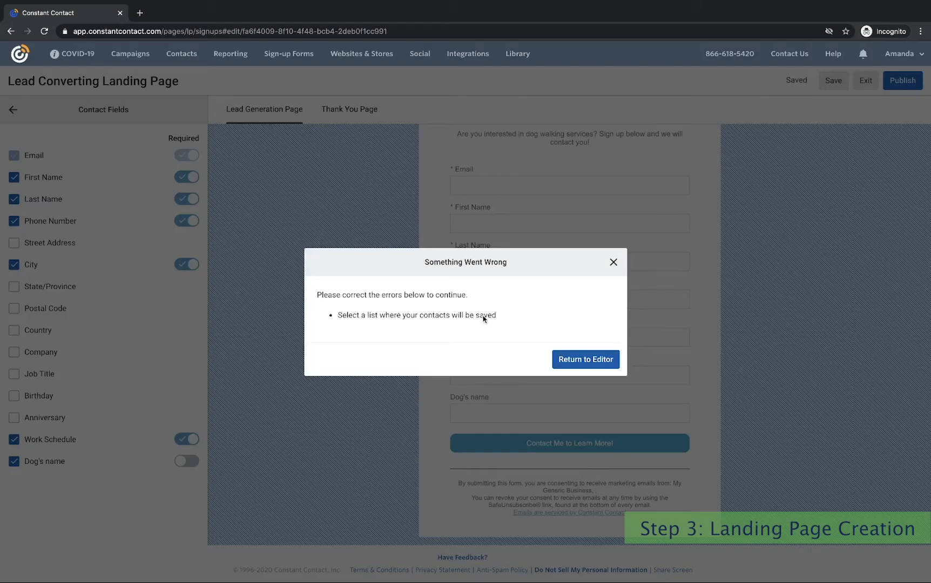
click(597, 360)
click(12, 109)
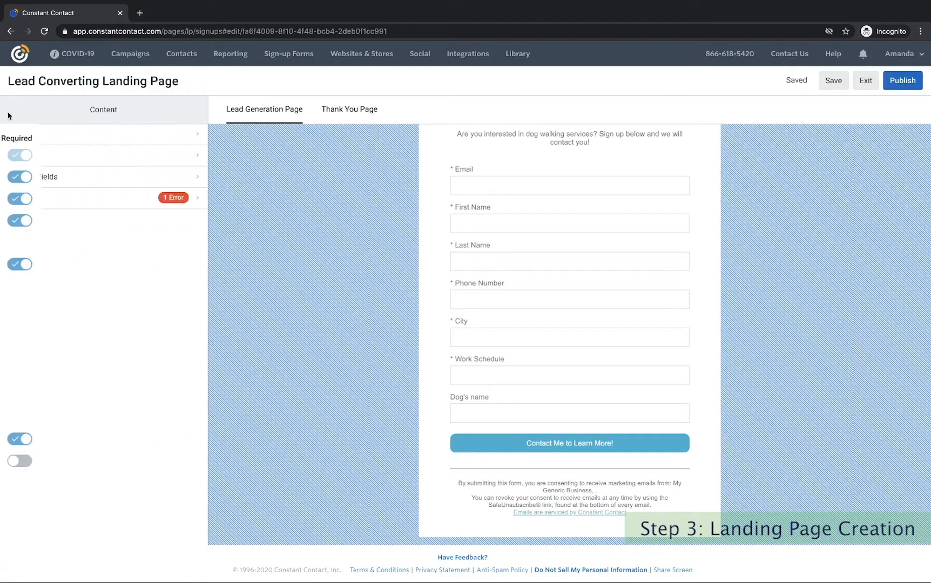
click(118, 201)
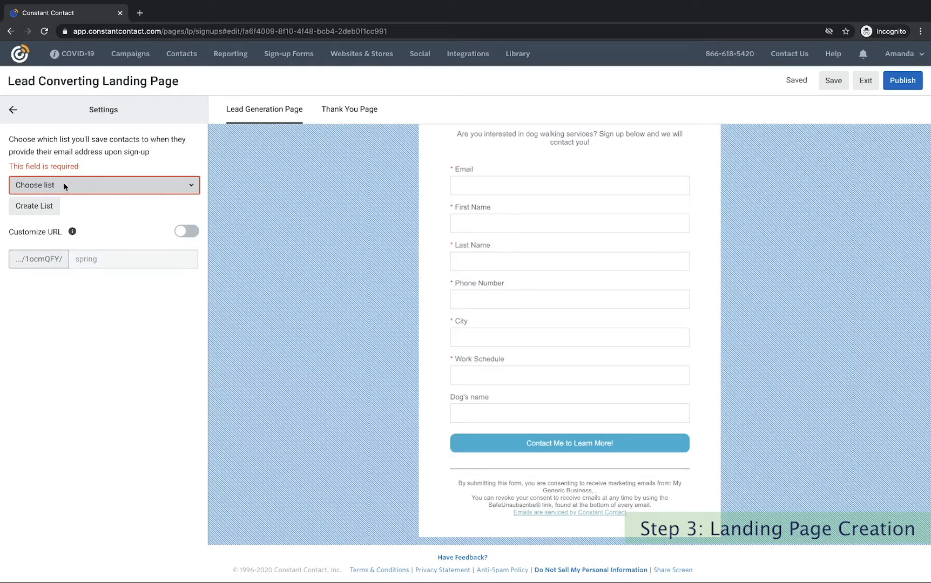
click(36, 208)
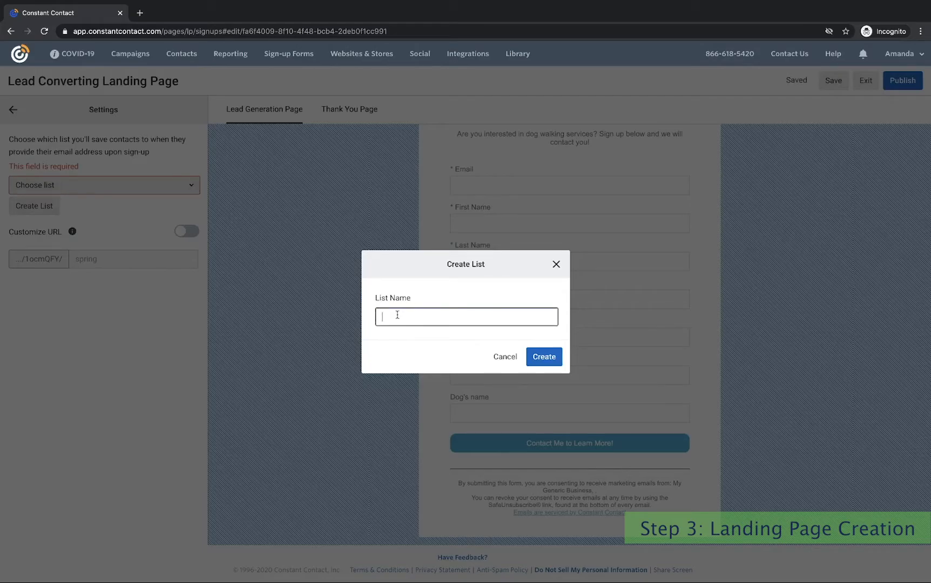
text(Lead List - Landing Page)
click(544, 356)
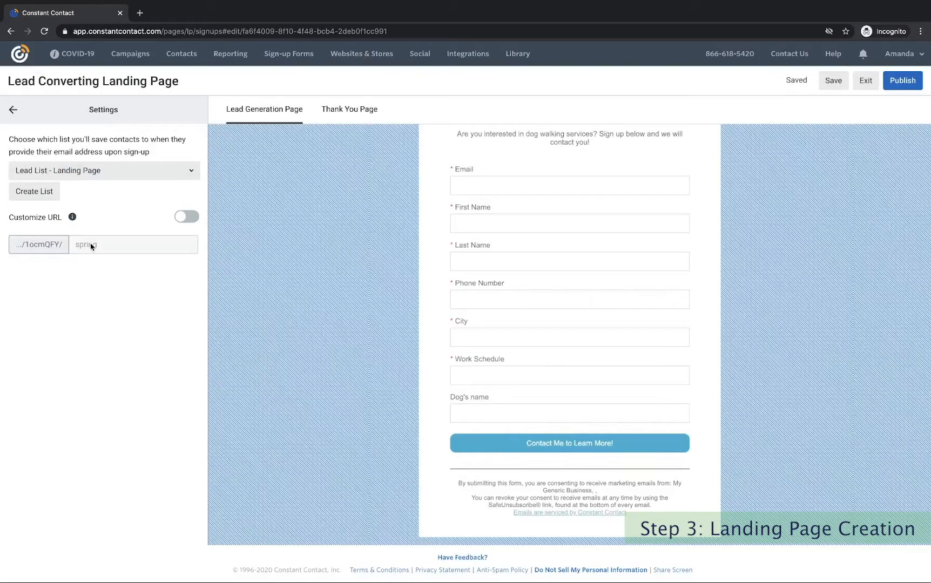
Turn on the custom URL and set its ending to 'dogwalkingservices'.
click(185, 218)
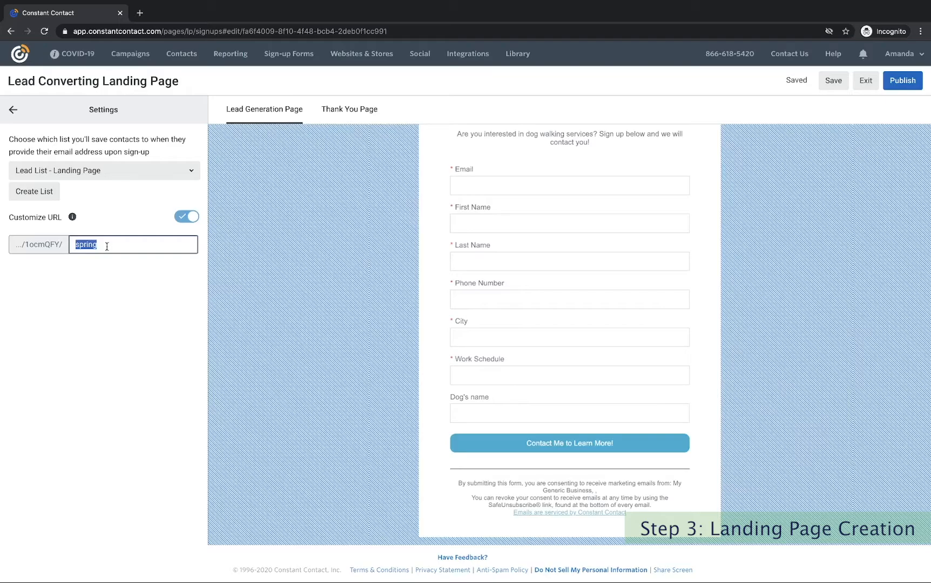
text(dogwalkingservices)
click(55, 244)
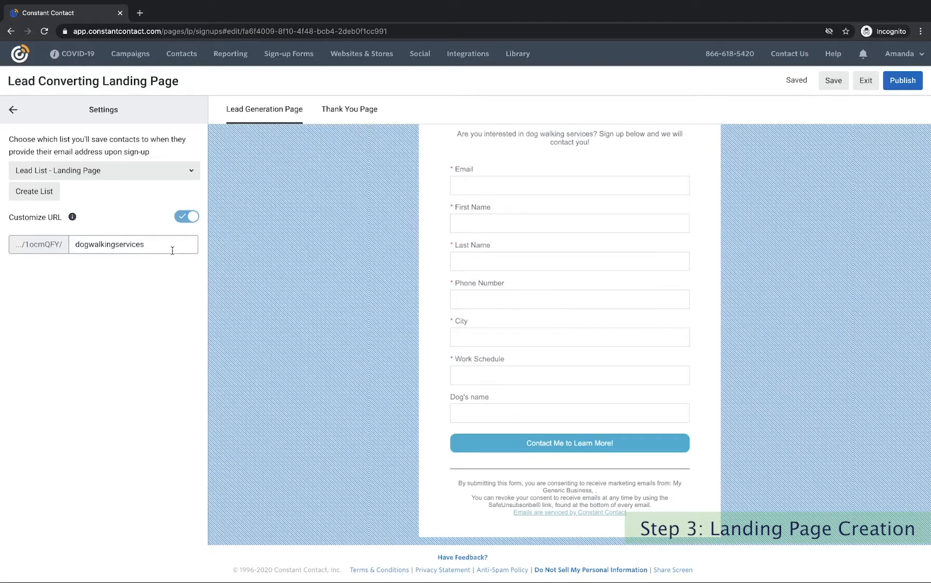
Publish the landing page and review its report: active, 0 visits, expiring September 25, 2025.
click(909, 80)
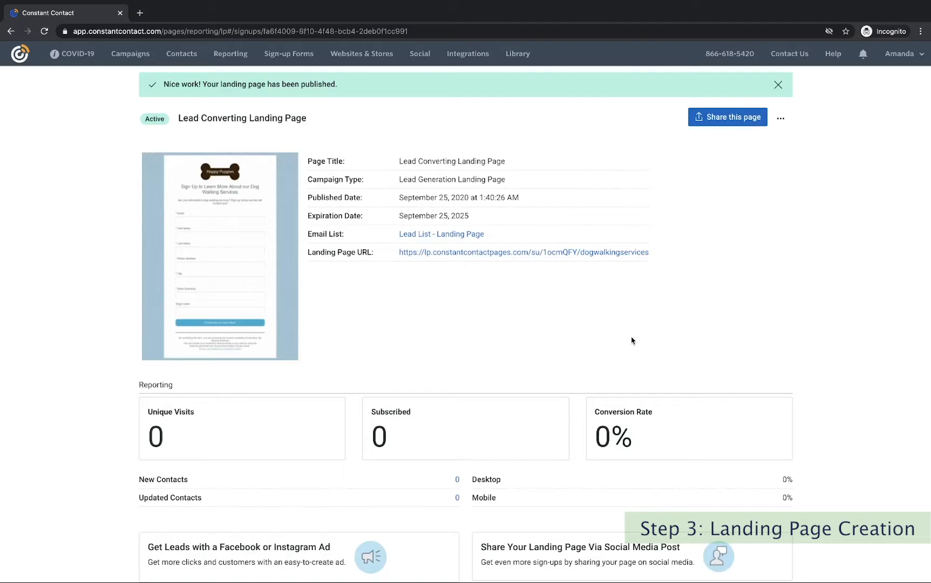
scroll(633, 341, down, 1)
From the Campaigns list, check a landing page's actions menu, then start a new campaign.
click(130, 54)
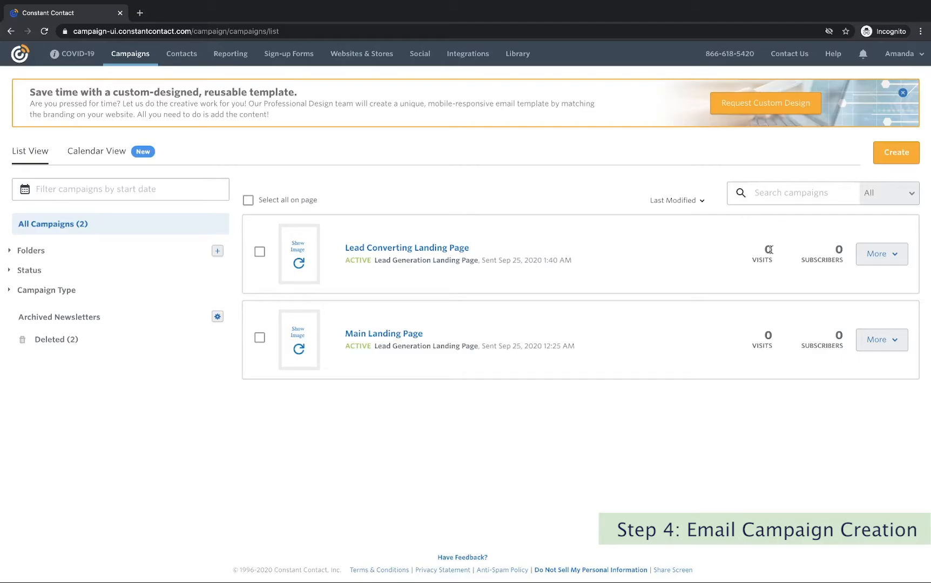
click(886, 256)
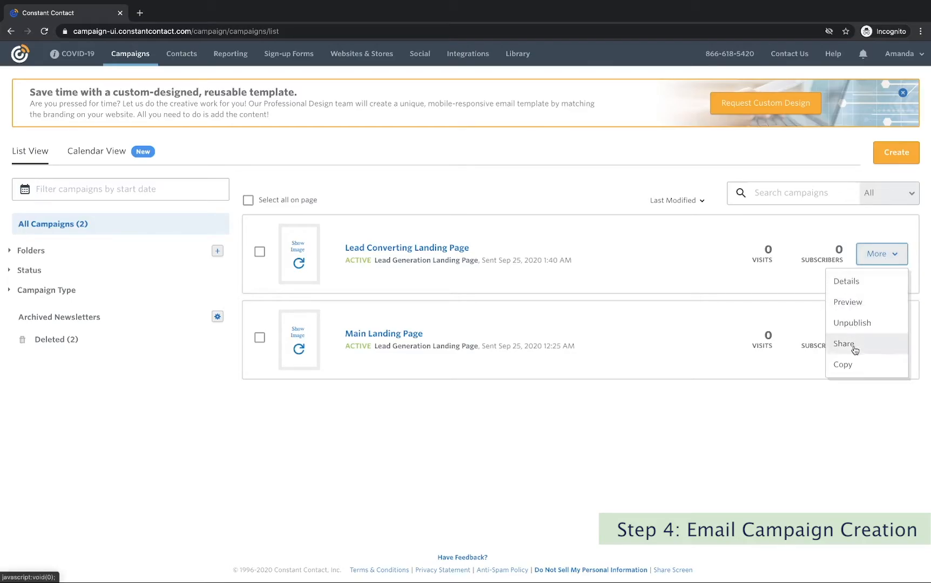
click(505, 200)
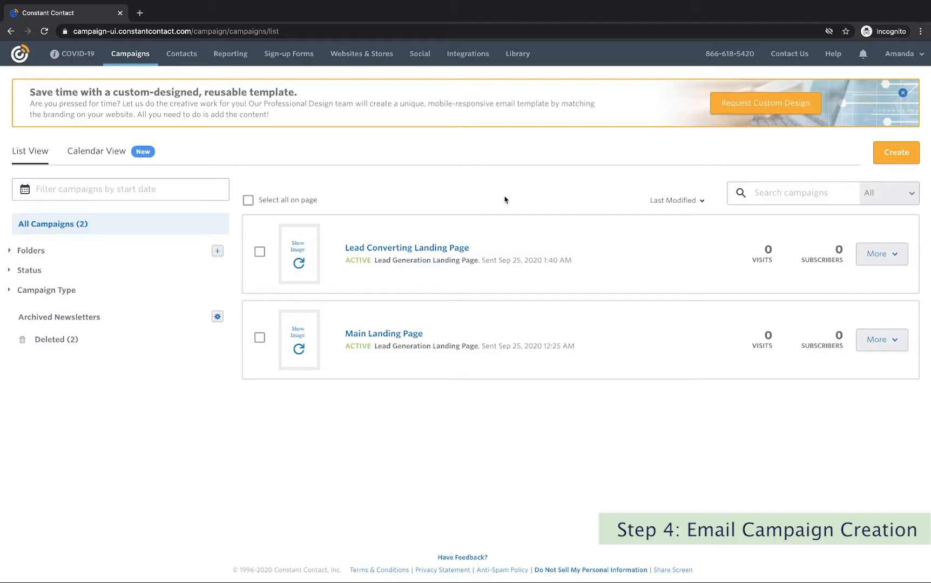
click(894, 155)
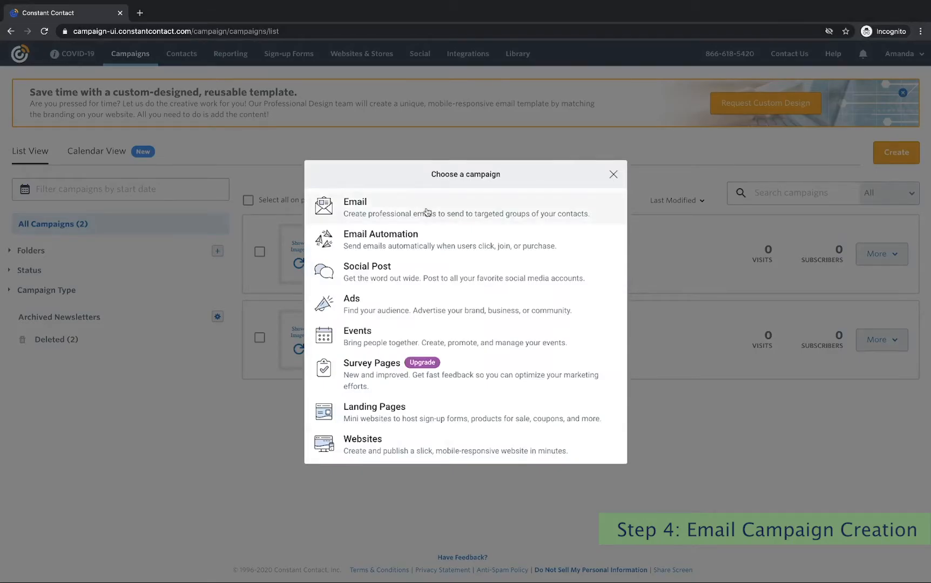
Choose Email as the campaign type and browse templates like Announcement and Basic Newsletter.
click(426, 212)
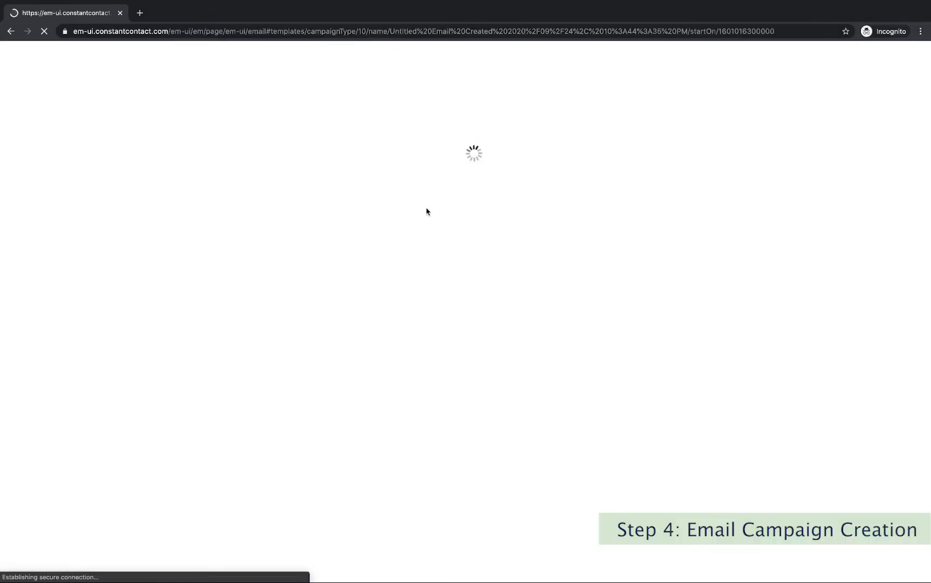
scroll(384, 248, down, 5)
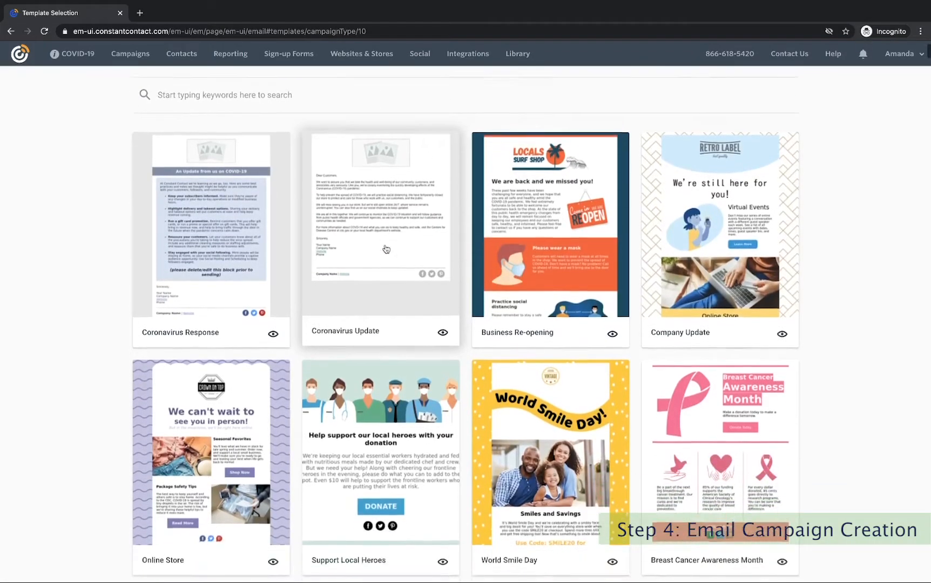
scroll(385, 249, down, 4)
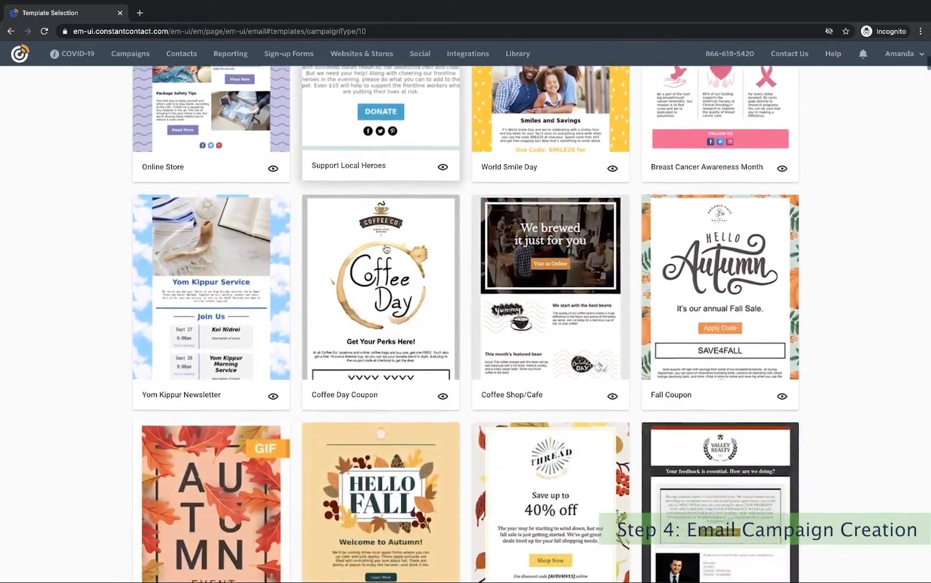
scroll(385, 248, down, 6)
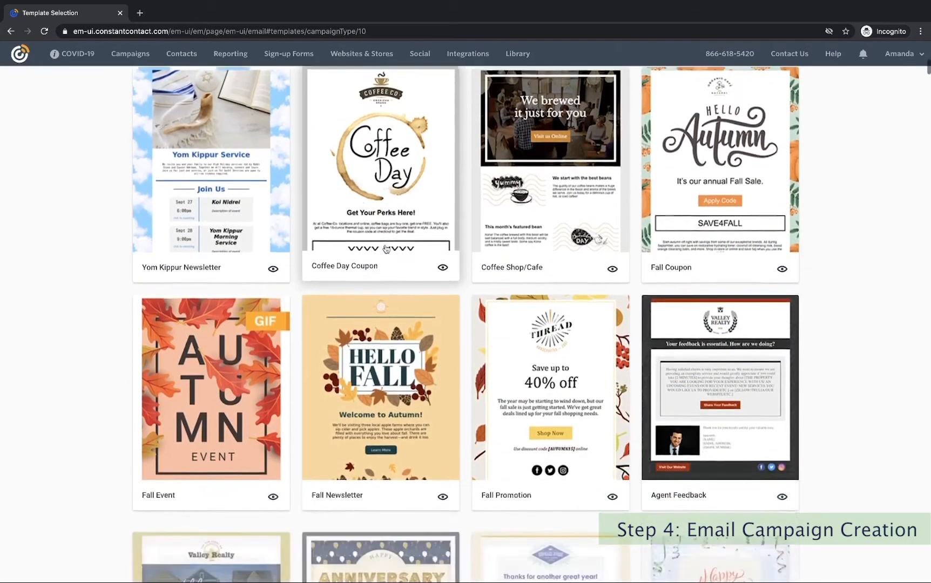
scroll(386, 249, down, 7)
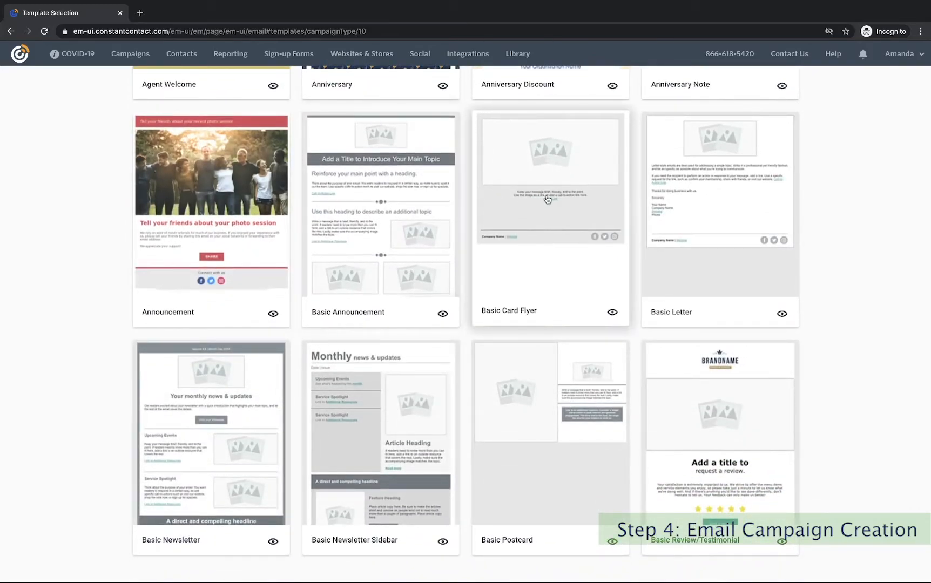
scroll(380, 208, up, 5)
scroll(380, 210, down, 2)
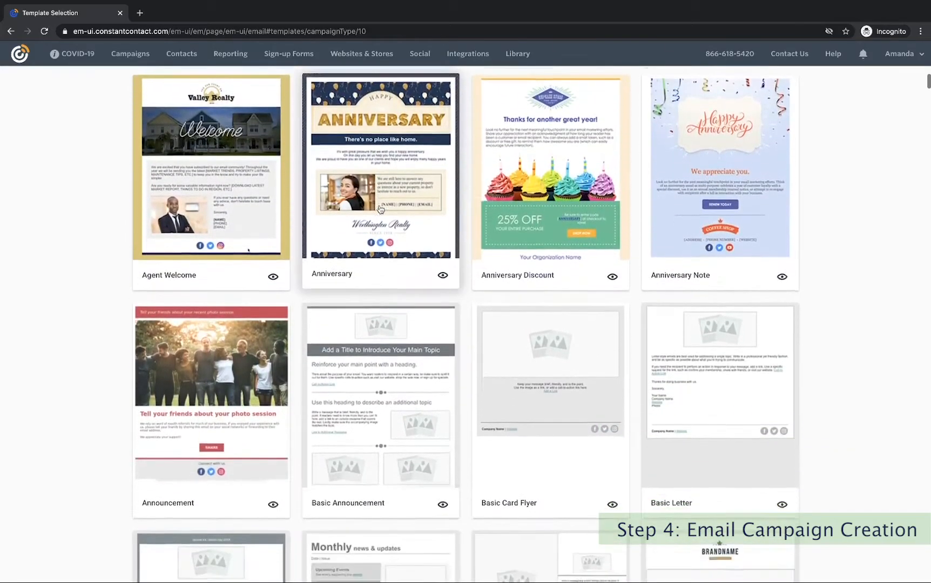
scroll(380, 209, down, 1)
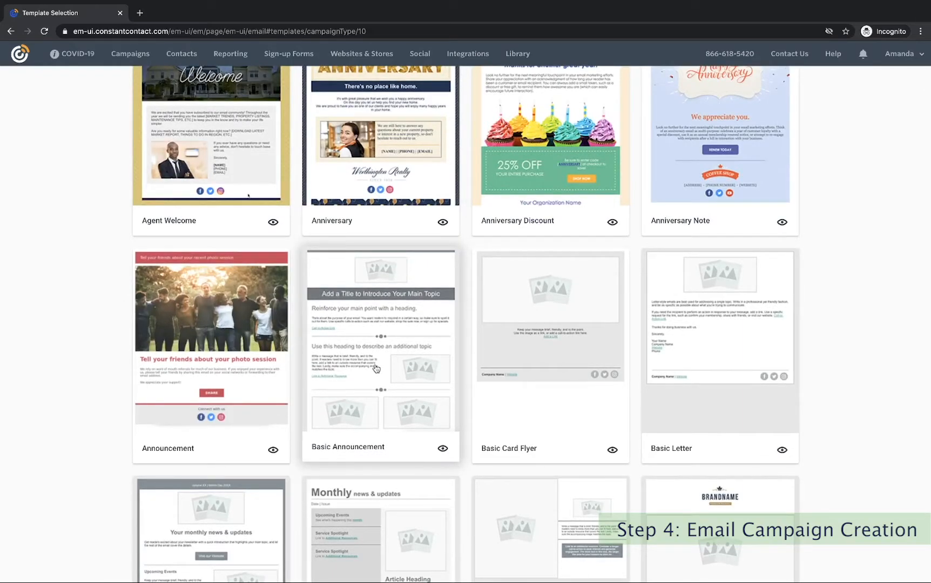
scroll(376, 368, up, 5)
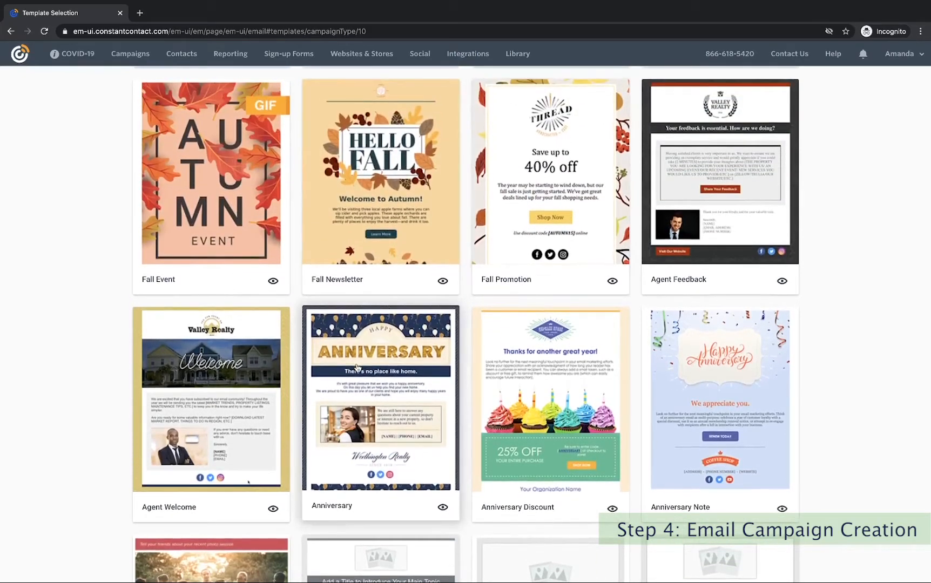
scroll(356, 370, down, 4)
scroll(357, 368, down, 4)
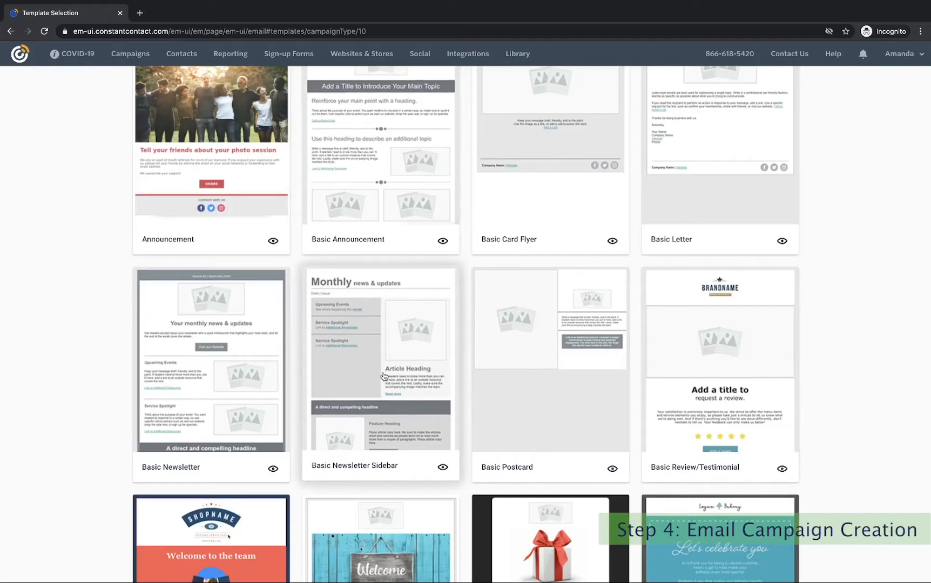
scroll(384, 376, up, 1)
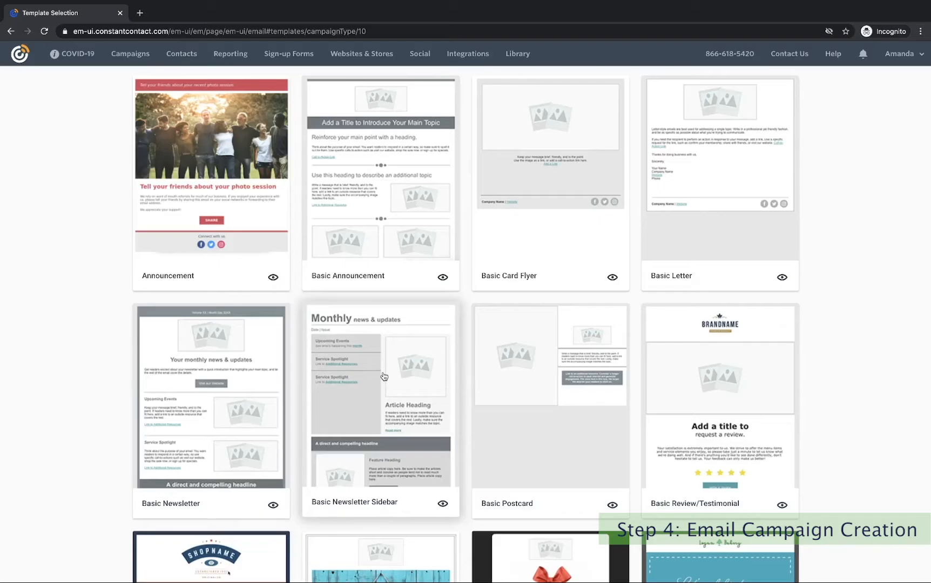
Build the email from the Basic Announcement template, viewing then closing the 30-second guide.
click(404, 119)
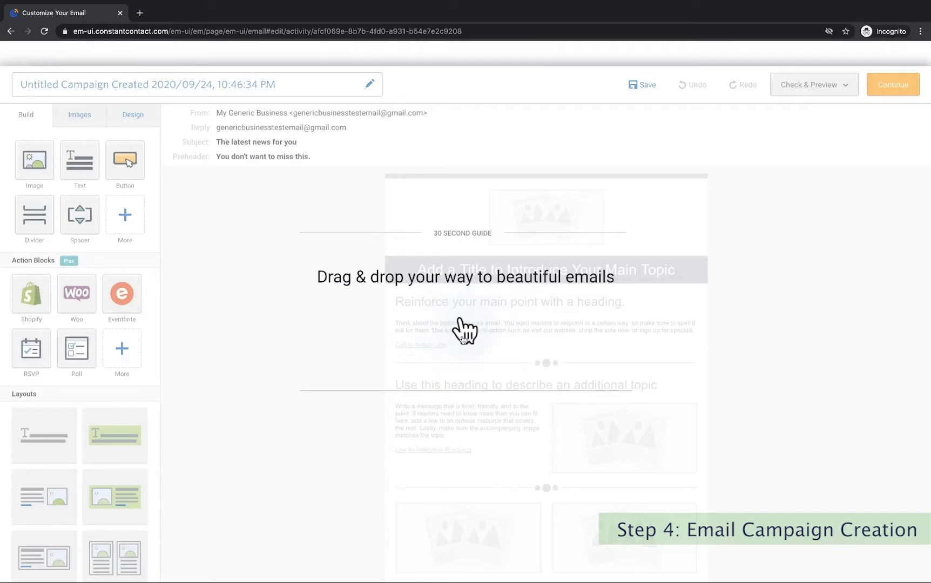
click(462, 338)
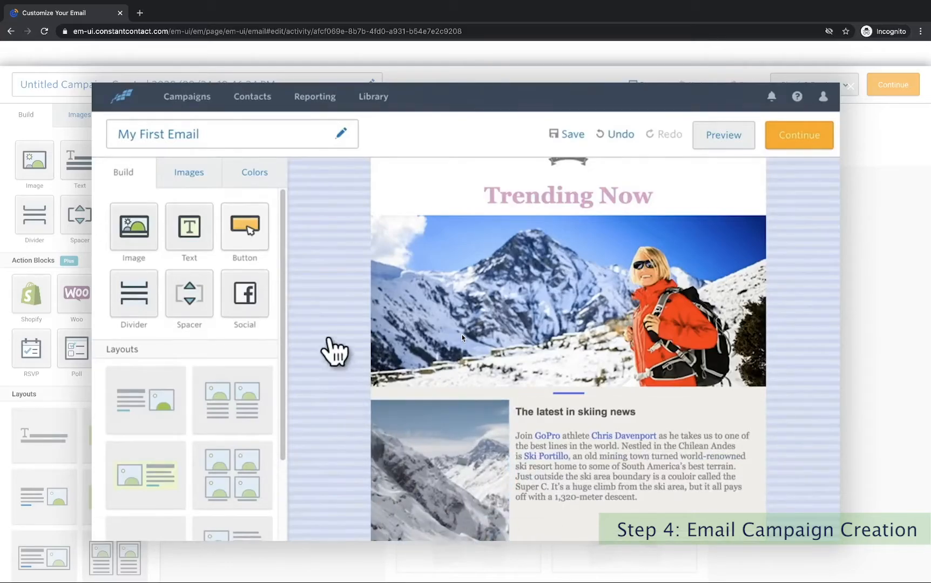
click(852, 89)
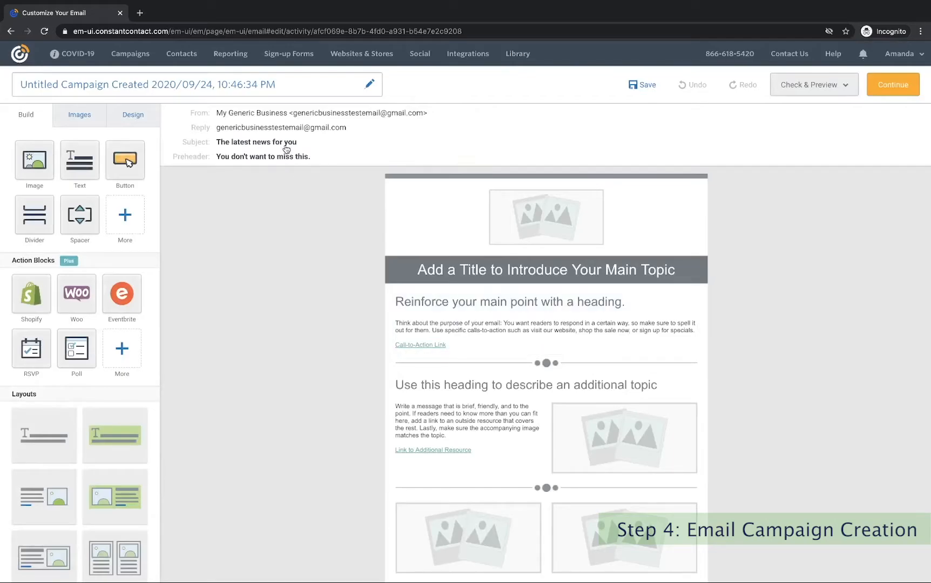
Retitle the untitled email to 'Lead Generation/Announcement Email' in the Rename dialog and save.
click(253, 85)
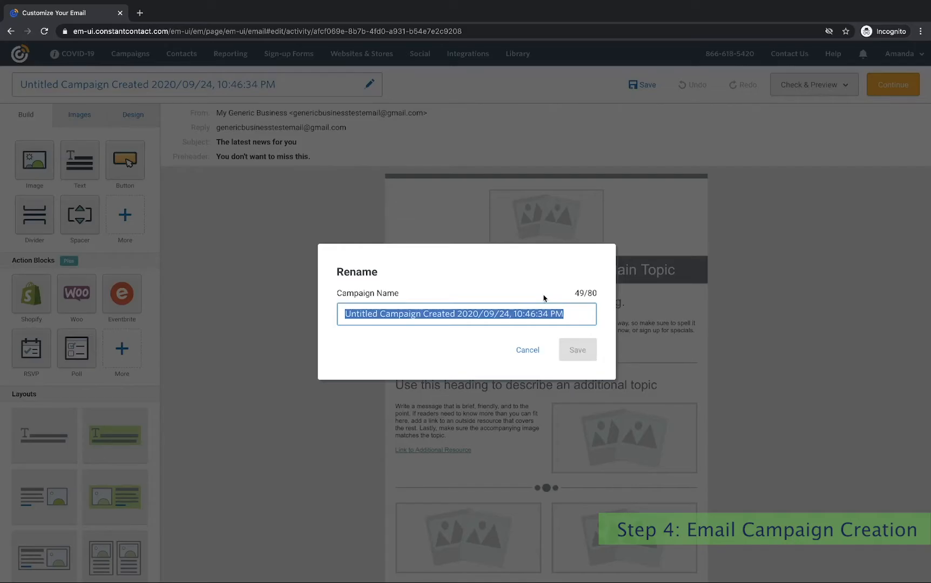
text(Lead )
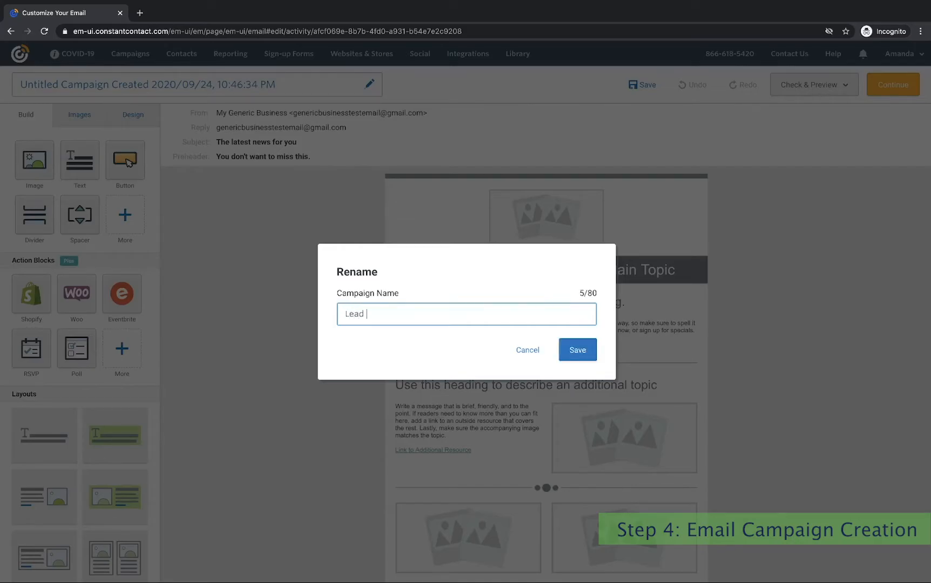
text(Generation/Announcement E)
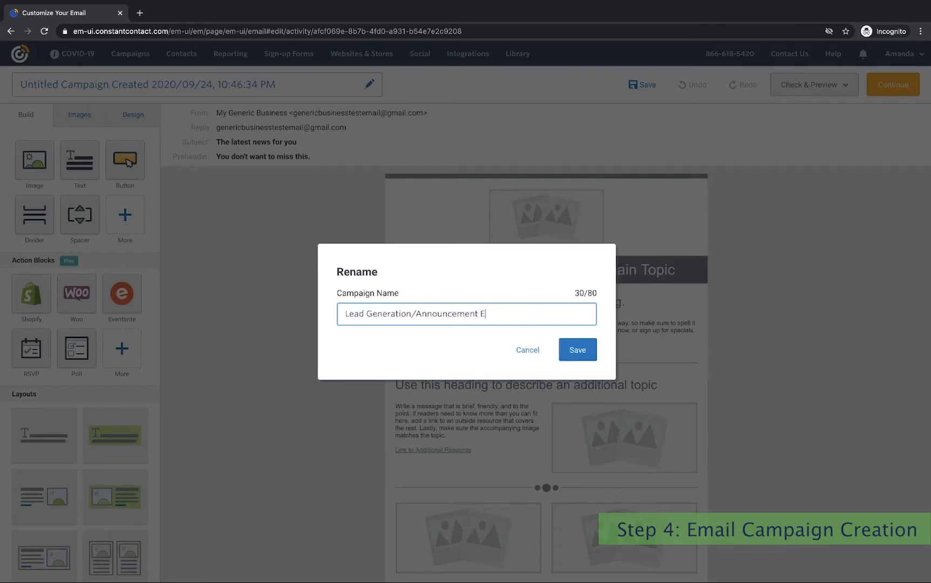
text(mail)
click(575, 349)
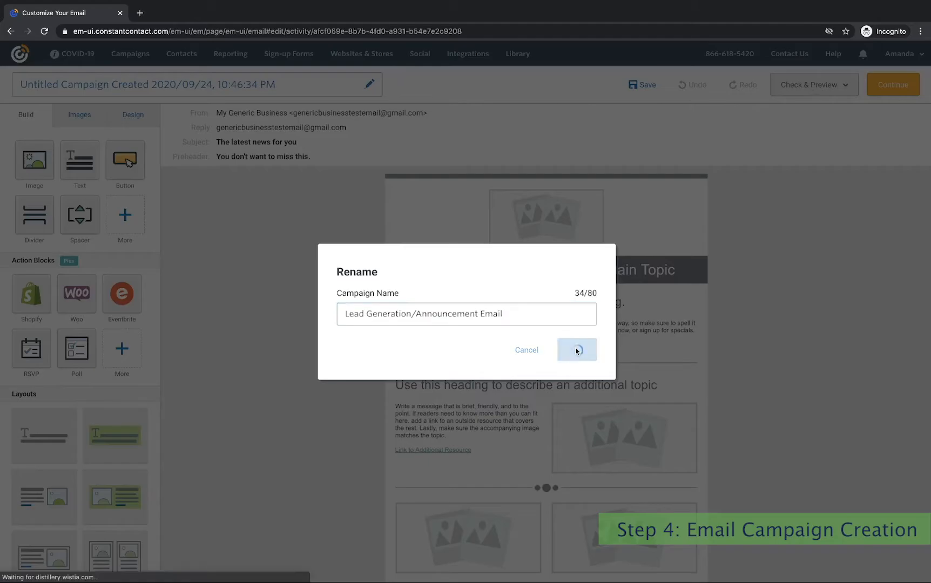
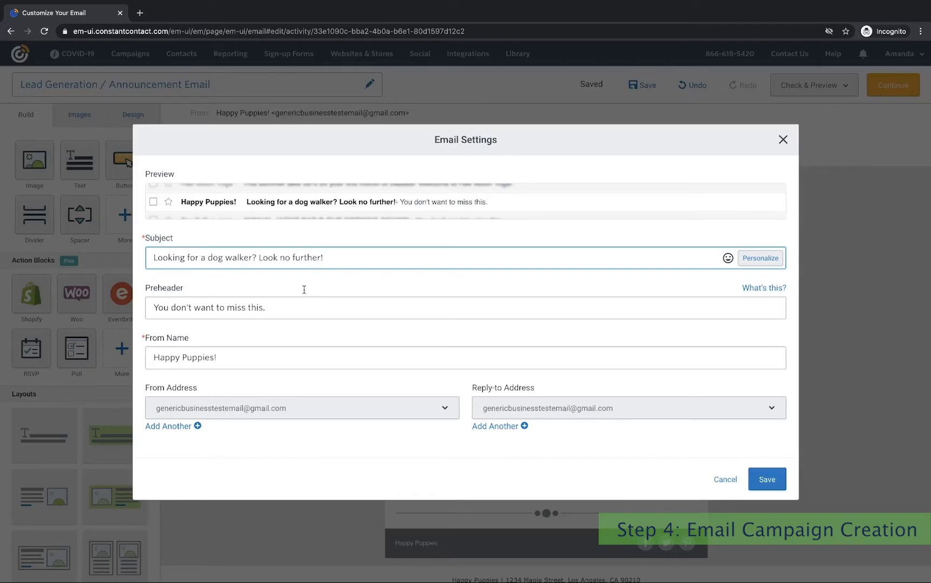
Delete the trailing period so the preheader reads 'You don't want to miss this'.
click(288, 310)
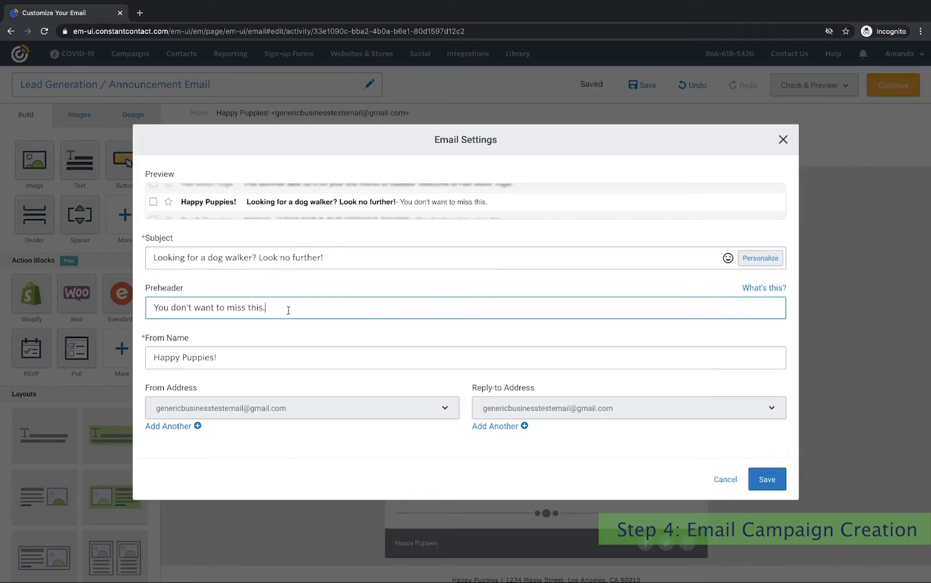
key(BackSpace)
key(BackSpace)
key(BackSpace)
key(BackSpace)
text(his)
click(291, 414)
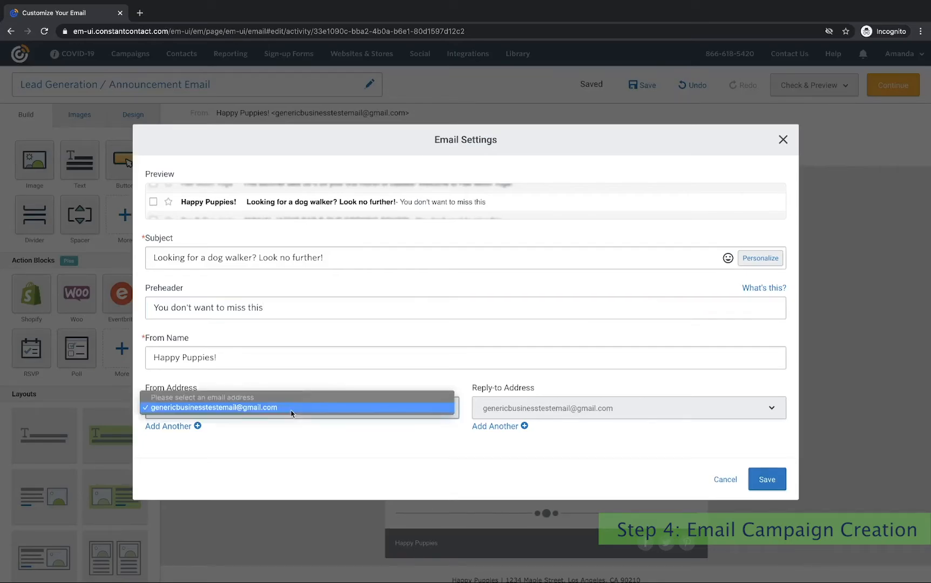
click(521, 405)
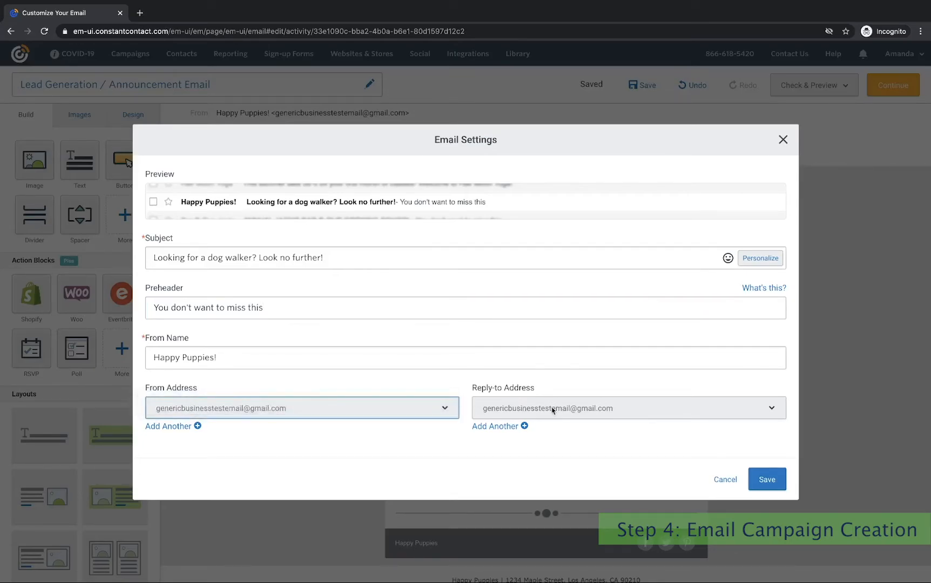
click(523, 406)
click(403, 455)
click(423, 412)
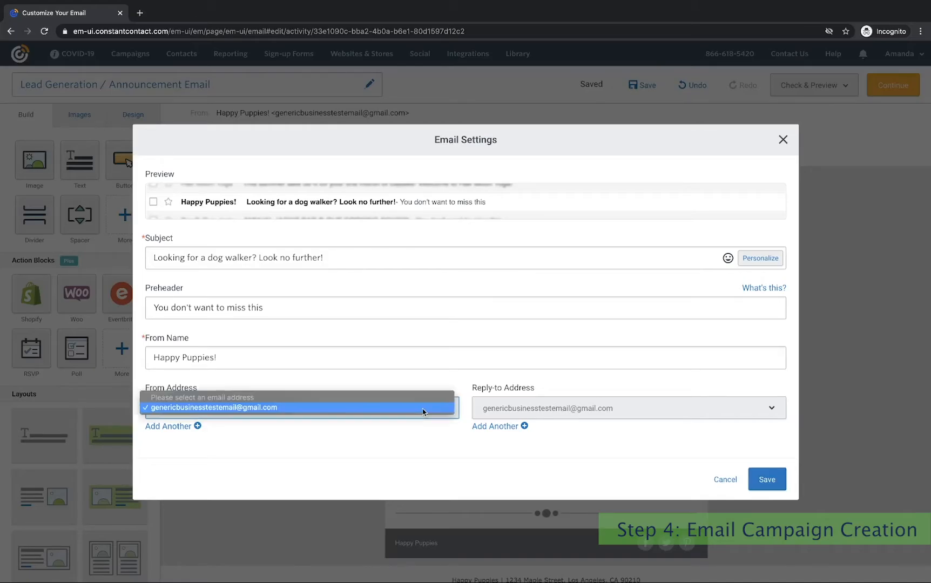
click(419, 408)
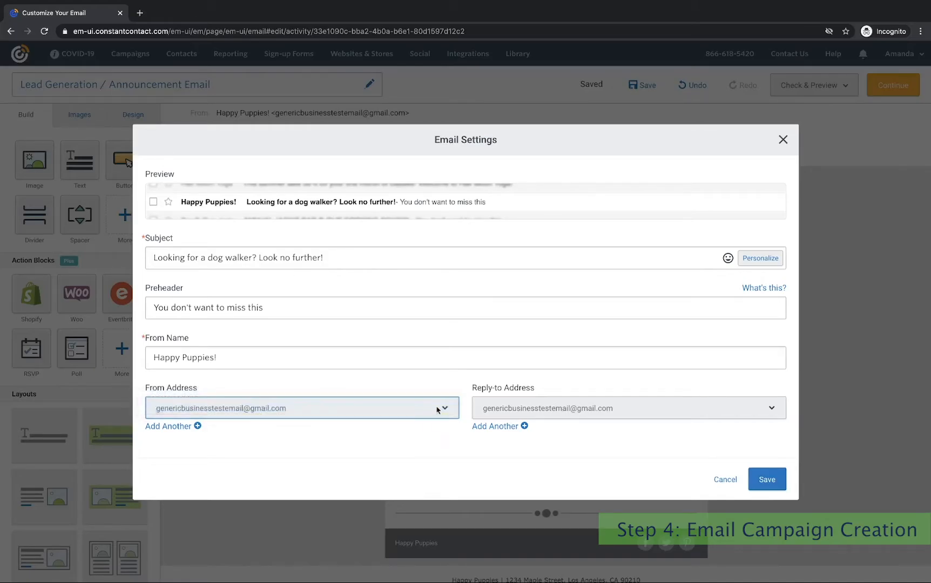
click(610, 412)
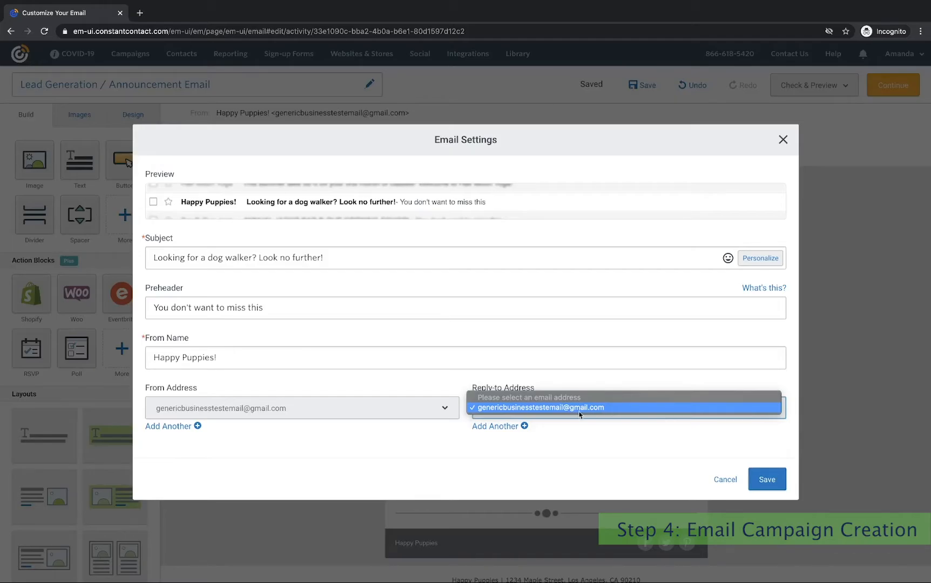
Start a second reply-to address, cancel it, and save the email settings unchanged.
click(494, 431)
click(488, 426)
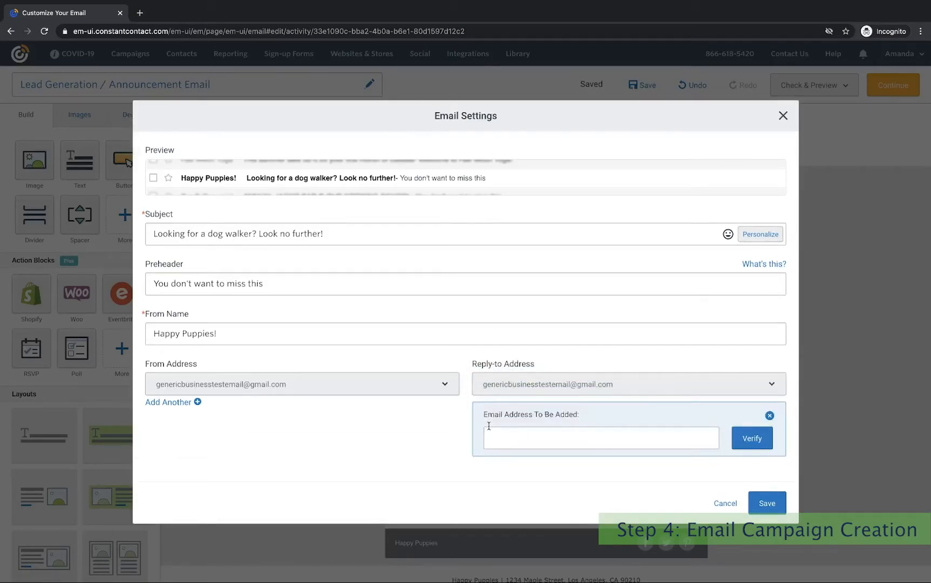
click(523, 437)
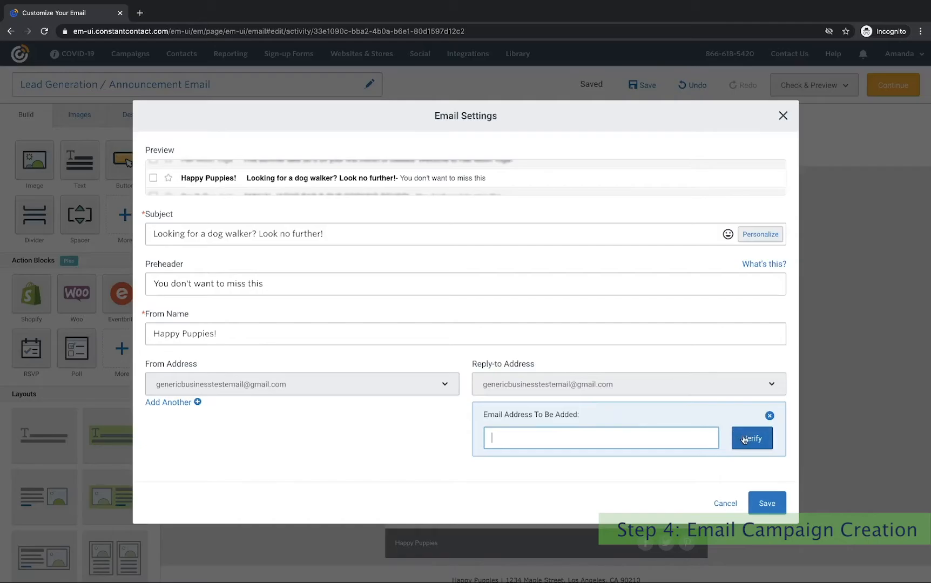
click(769, 416)
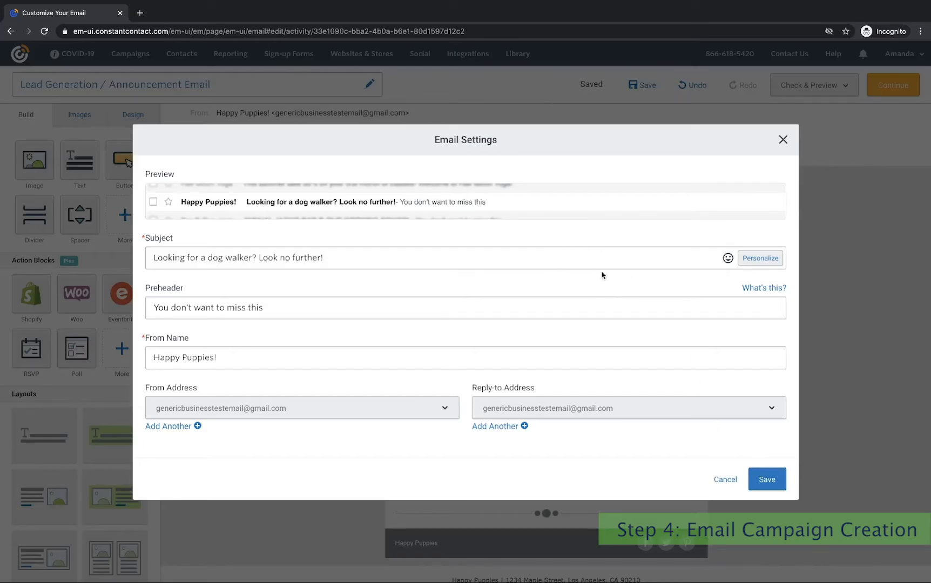
click(767, 480)
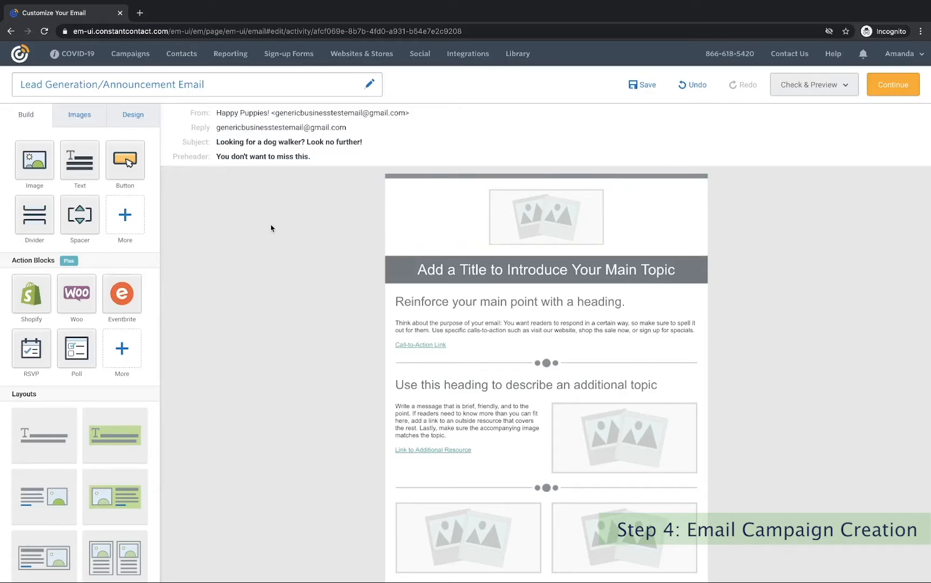
Delete the bottom two-column 'Describe this section' image layout from the template.
scroll(271, 228, down, 1)
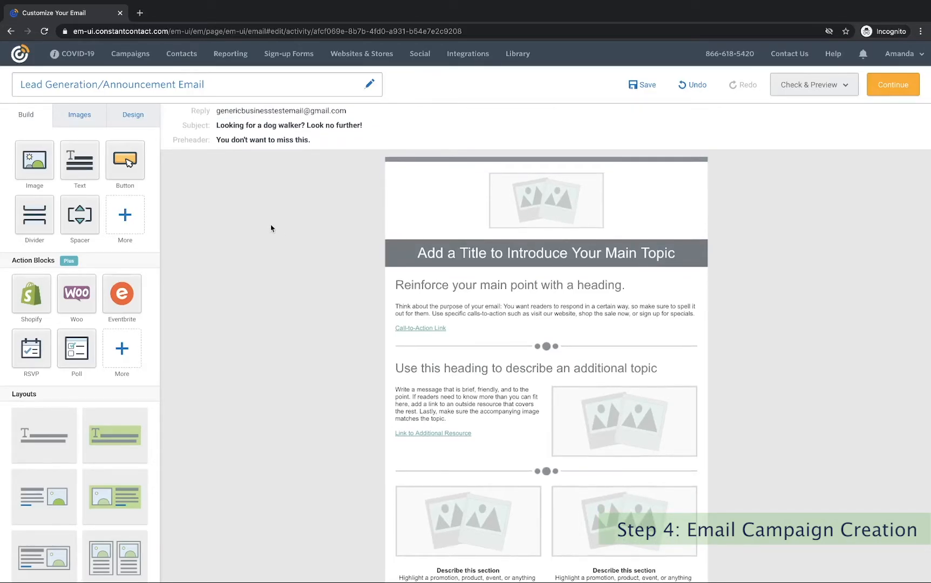
scroll(271, 228, down, 3)
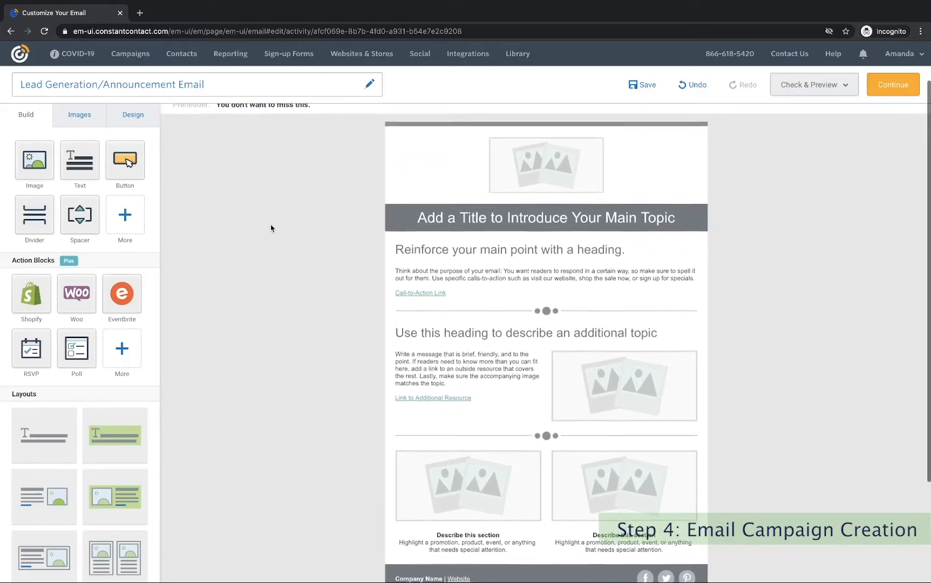
scroll(271, 228, up, 1)
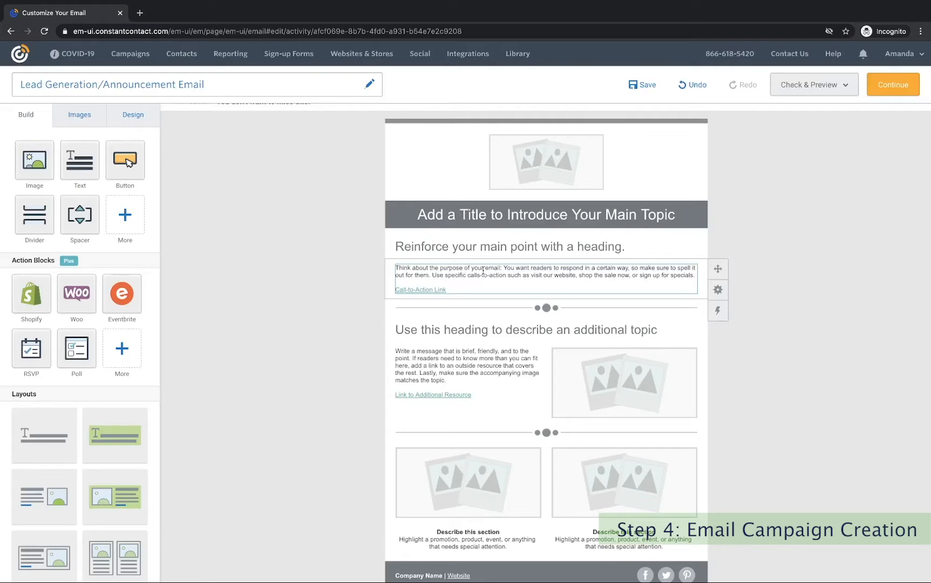
scroll(482, 270, down, 1)
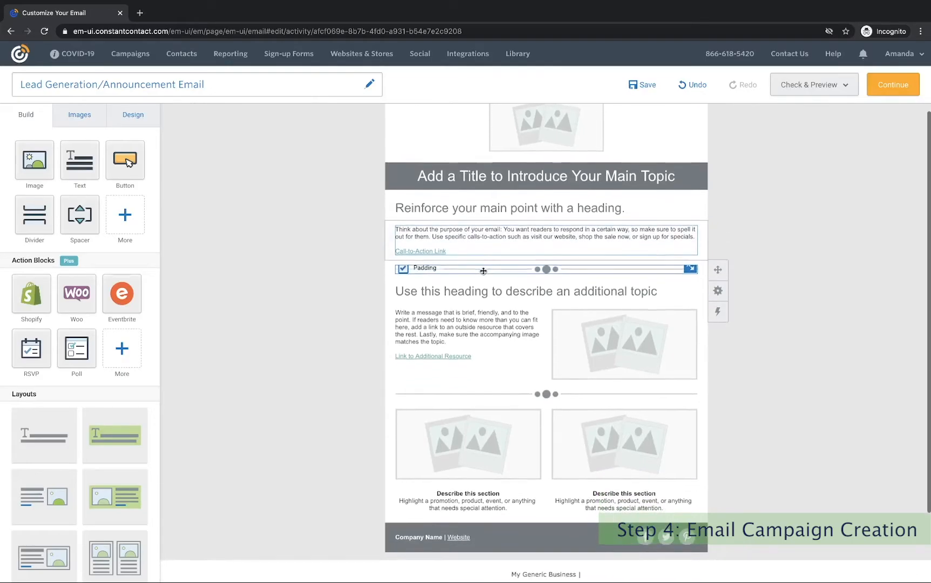
scroll(483, 270, down, 1)
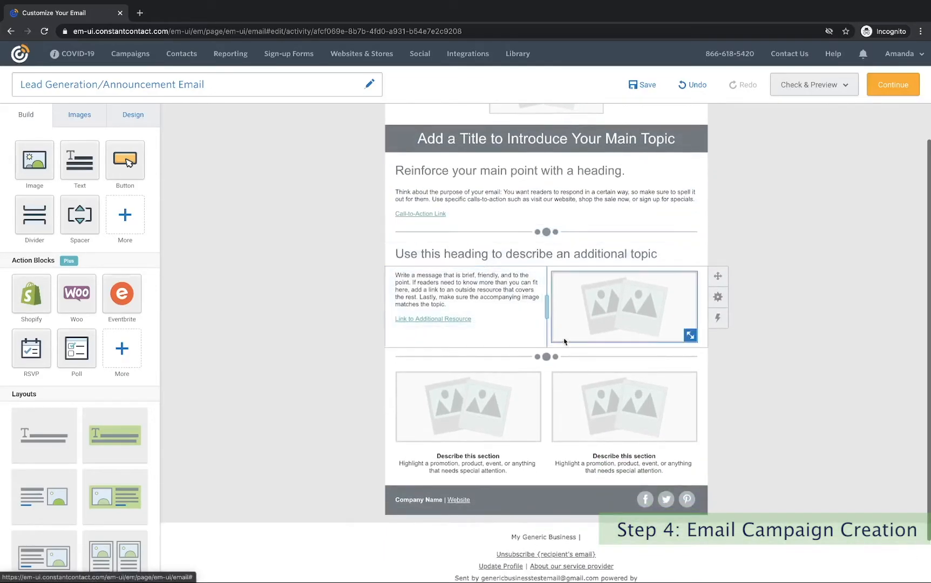
scroll(454, 229, up, 4)
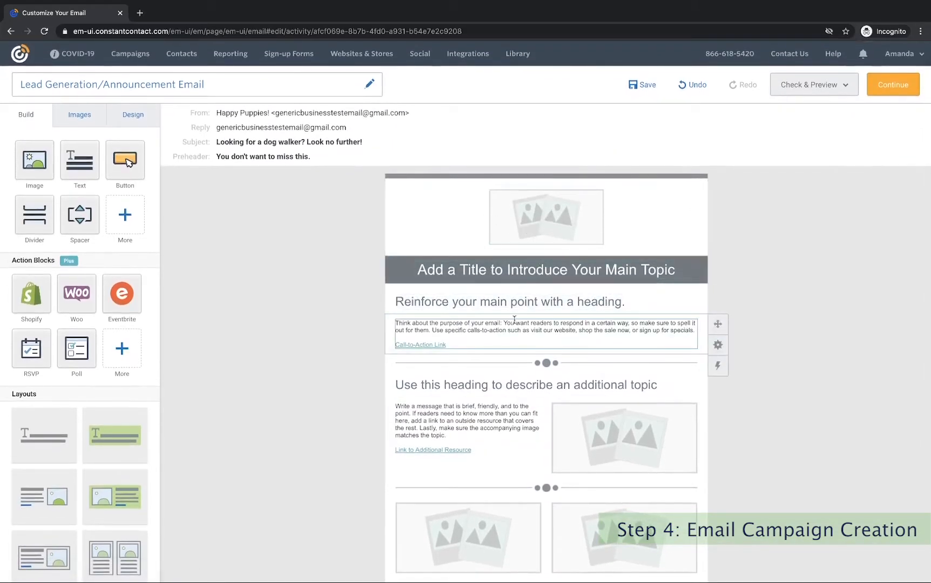
scroll(514, 320, down, 4)
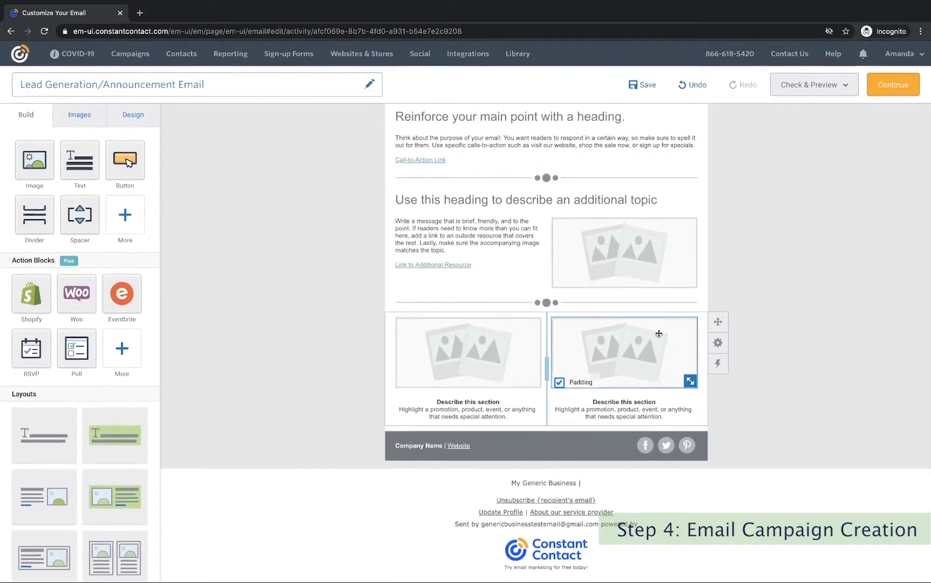
mouse_move(718, 343)
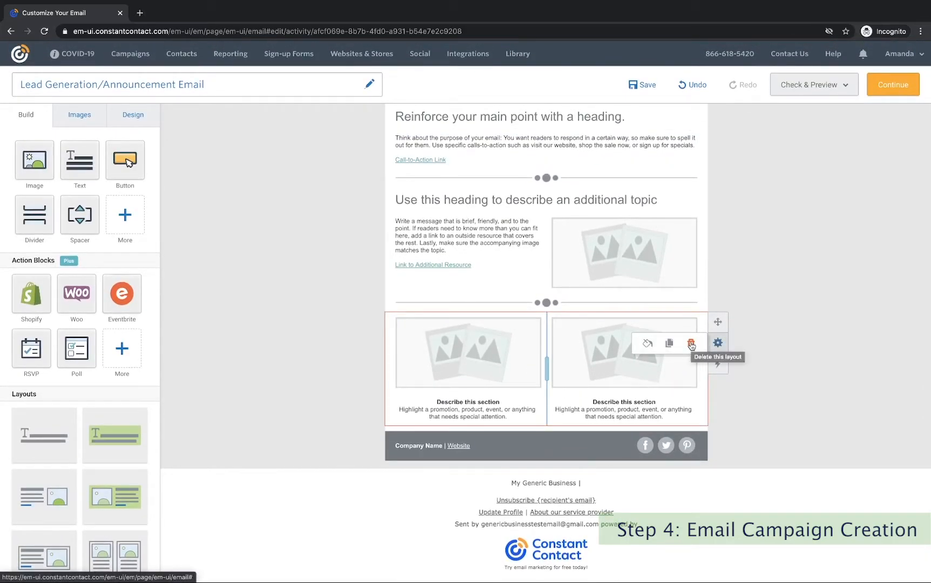
click(691, 344)
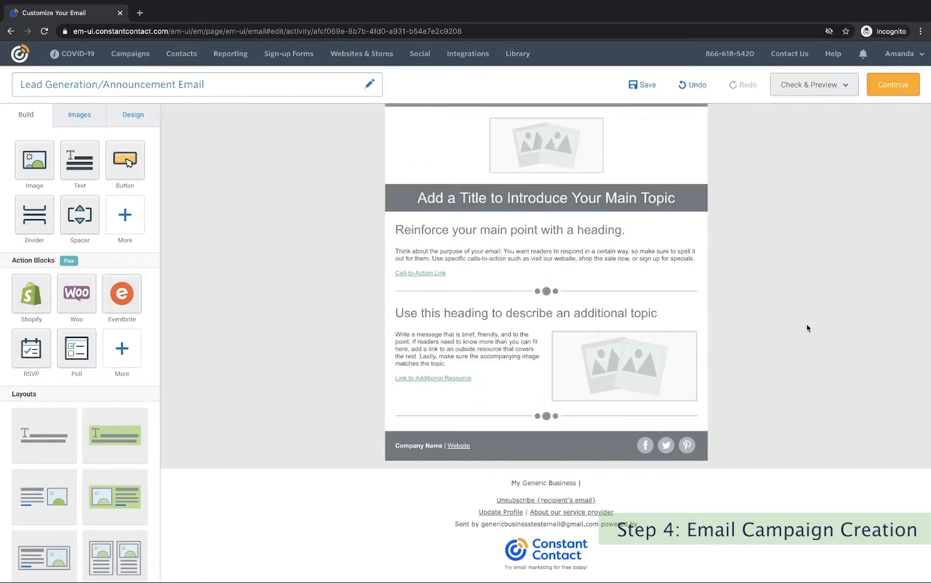
scroll(806, 327, up, 2)
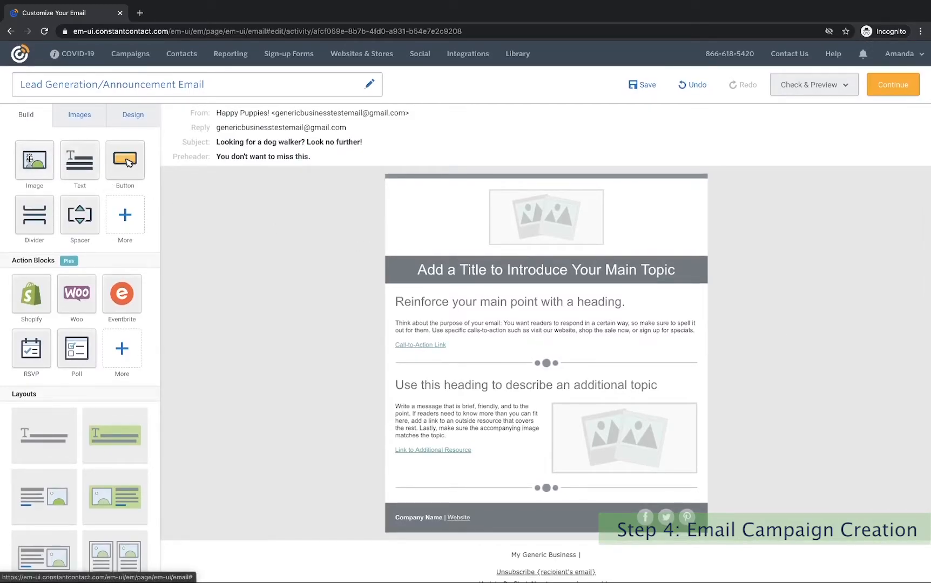
drag(29, 158, 396, 418)
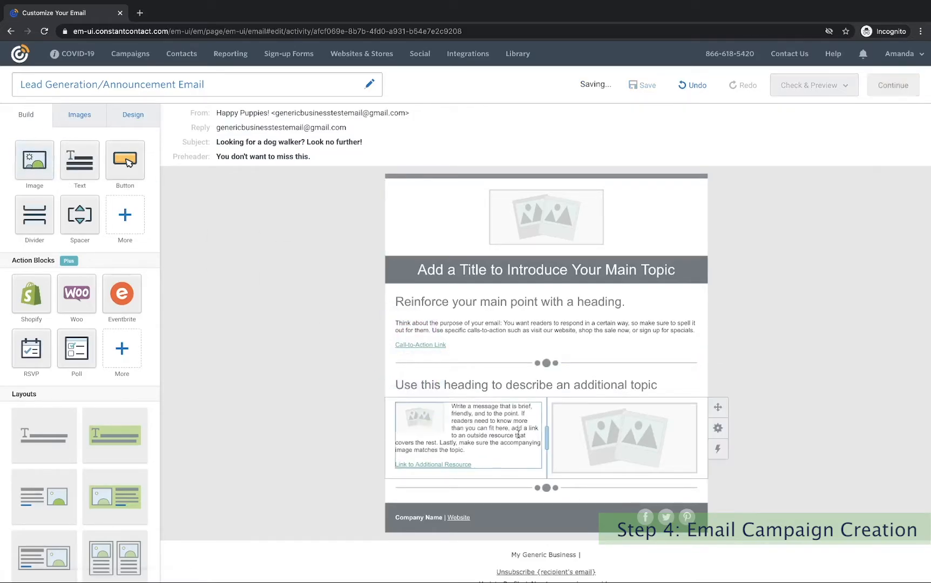
click(420, 415)
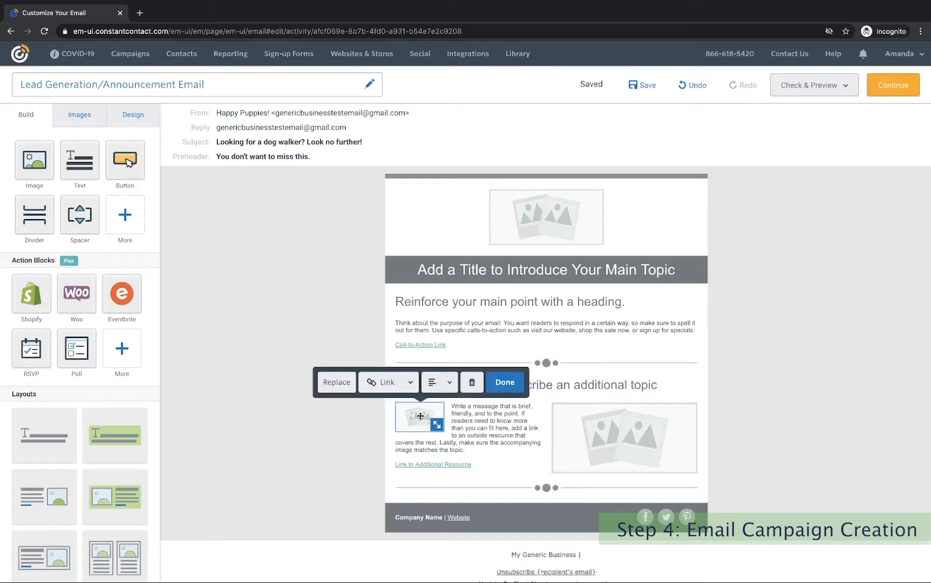
click(468, 381)
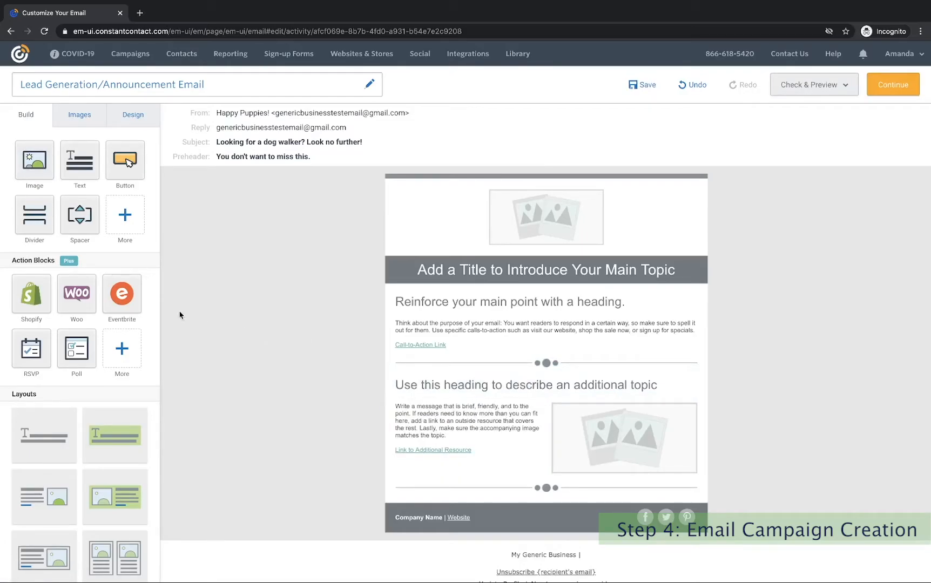
scroll(137, 413, down, 5)
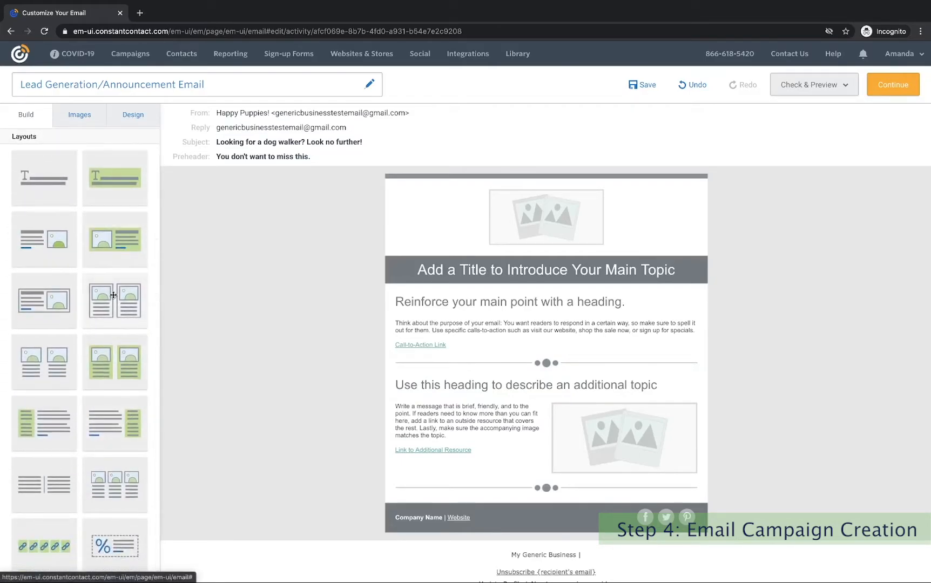
drag(120, 307, 523, 380)
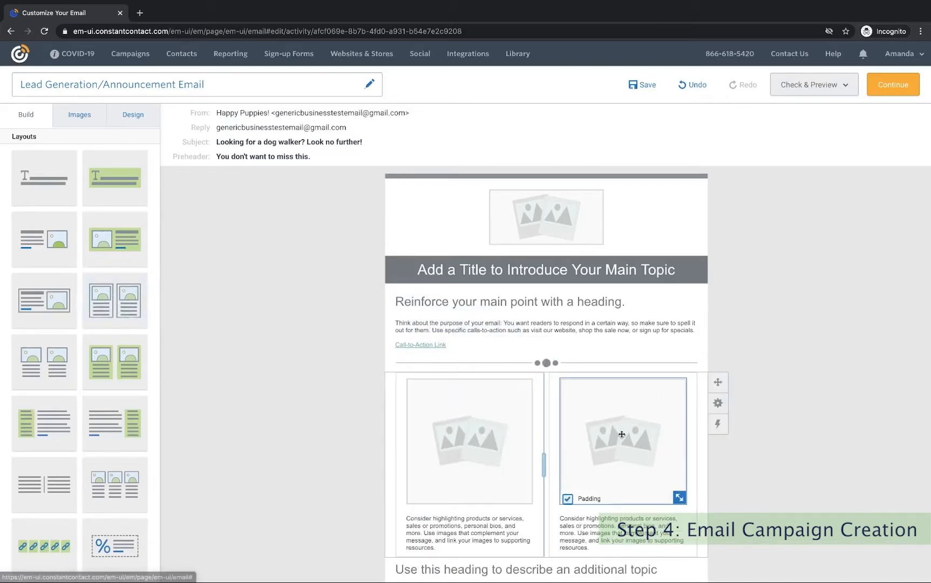
scroll(621, 434, down, 2)
click(718, 341)
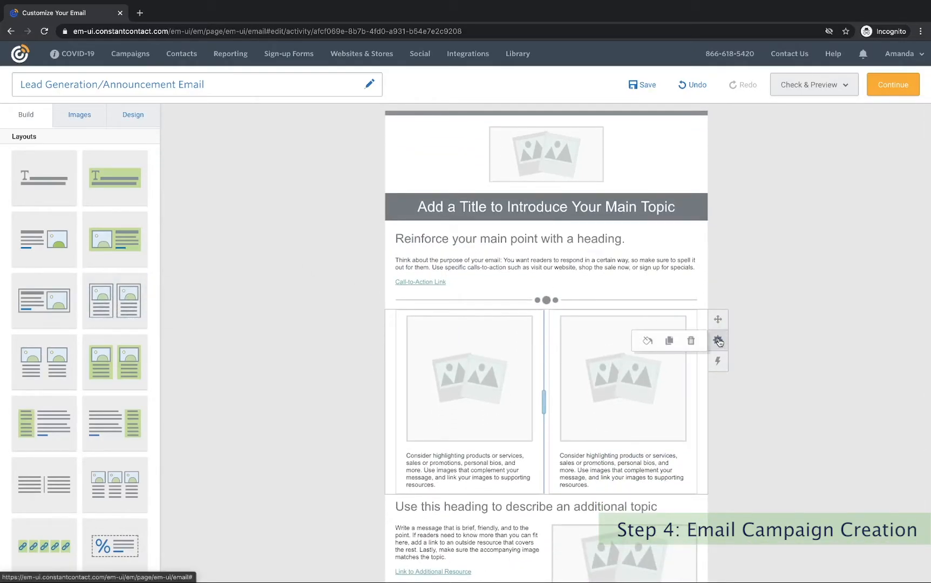
click(691, 341)
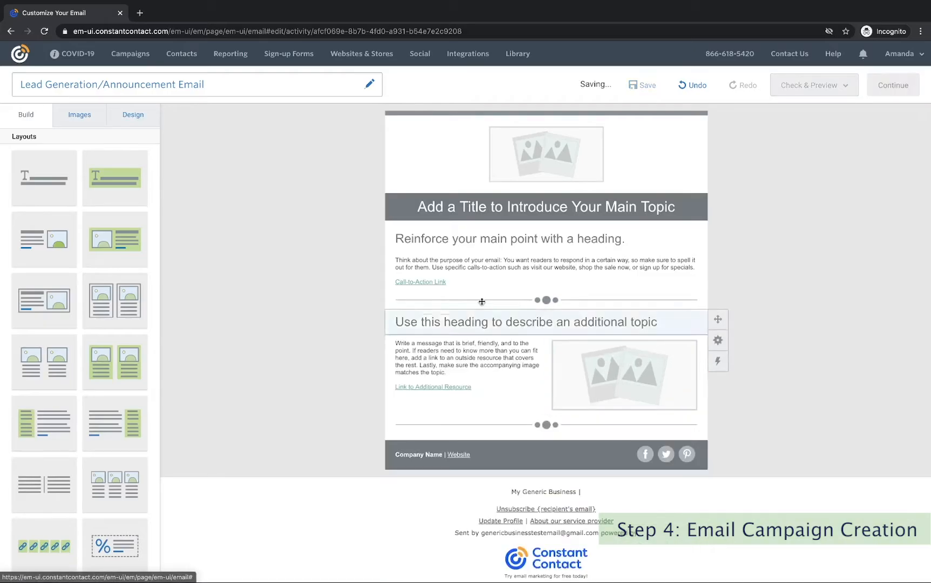
scroll(412, 337, up, 1)
scroll(412, 338, up, 1)
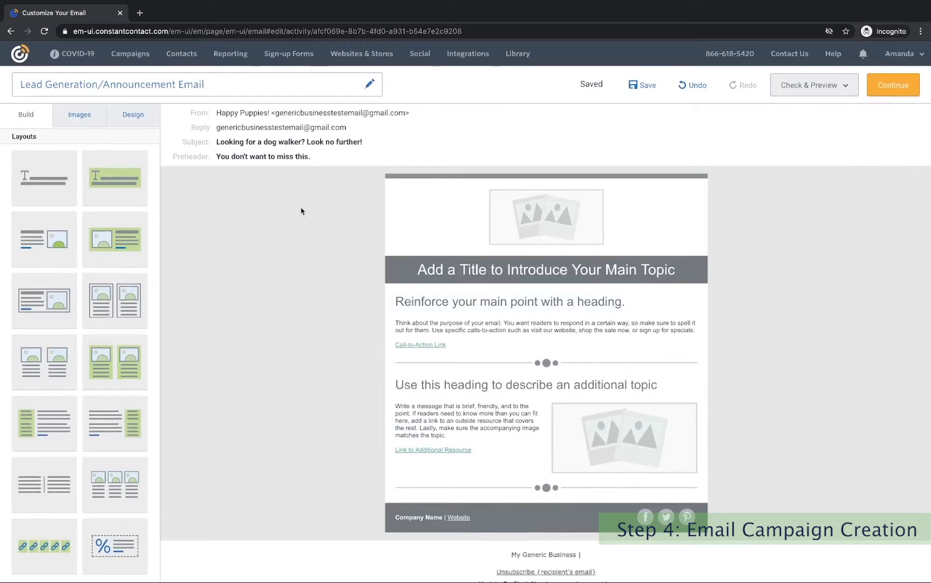
Drag the Happy Puppies bone logo from the image library onto the header placeholder.
click(86, 122)
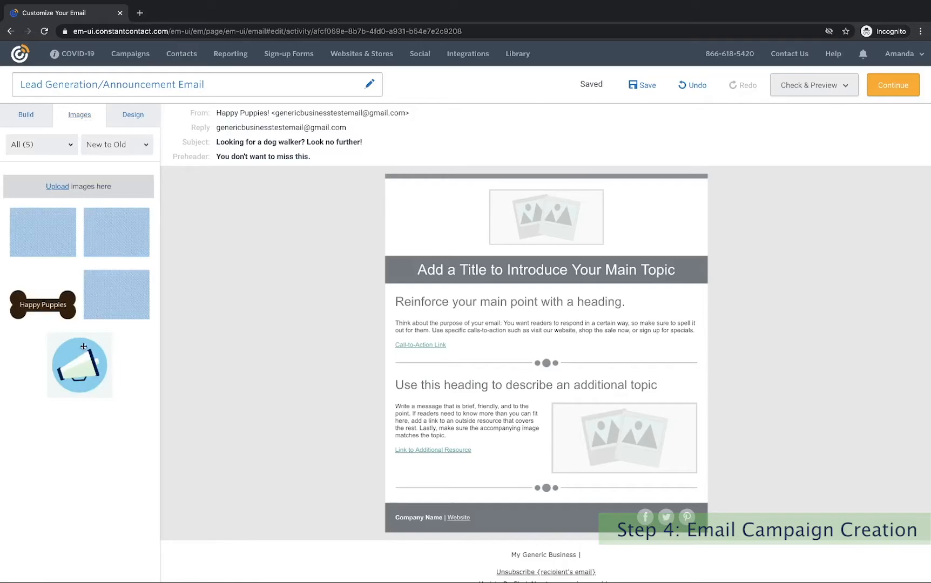
click(137, 118)
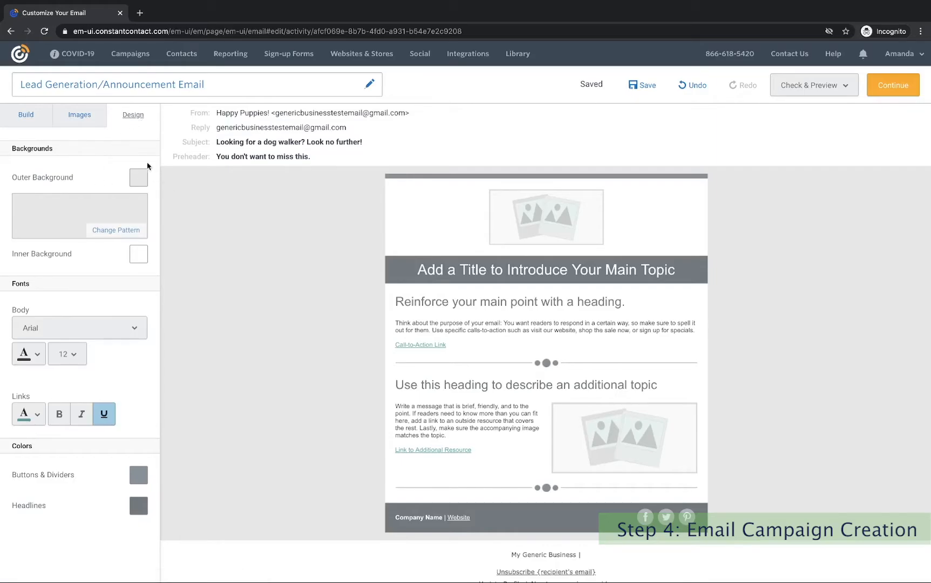
click(58, 116)
drag(43, 303, 542, 222)
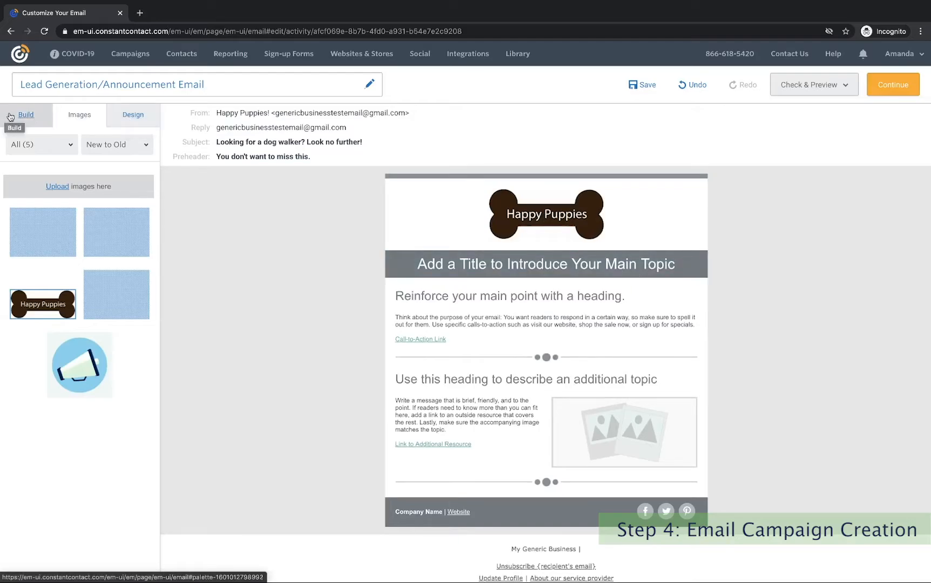
click(26, 115)
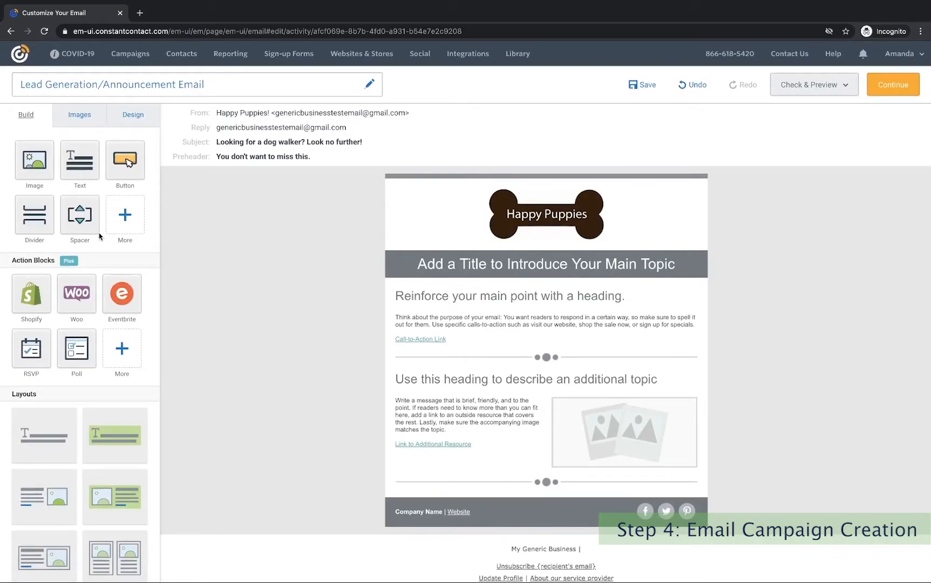
Set the title to 'Announcing Happy Puppies Dog Walking!' and heading to 'Are you looking to energize your dog? Look no further!'.
click(546, 263)
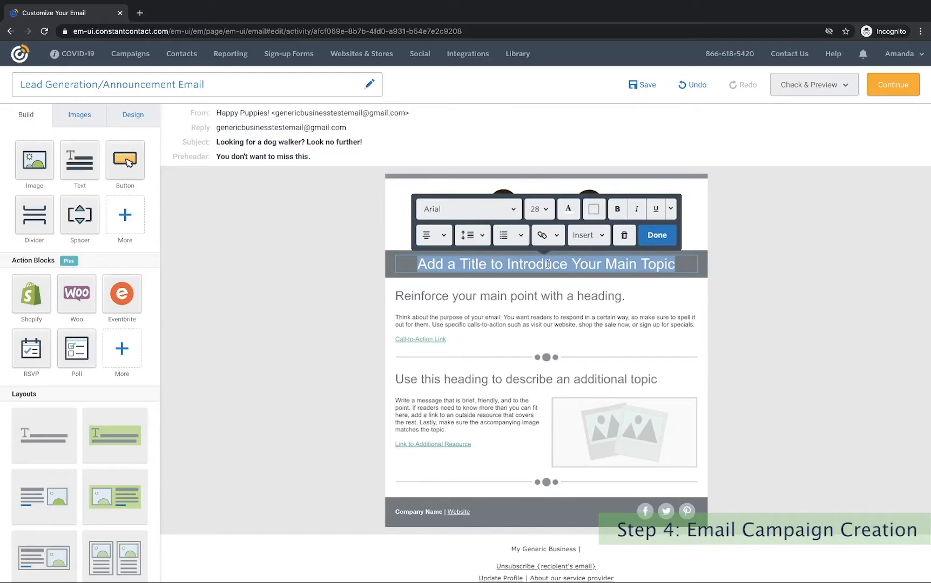
text(Announcing)
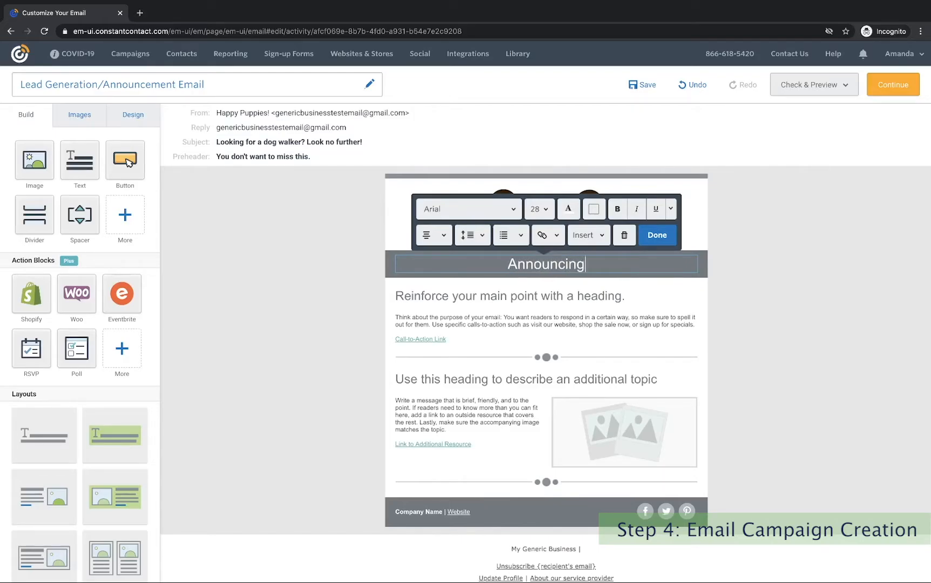
text( Happy P)
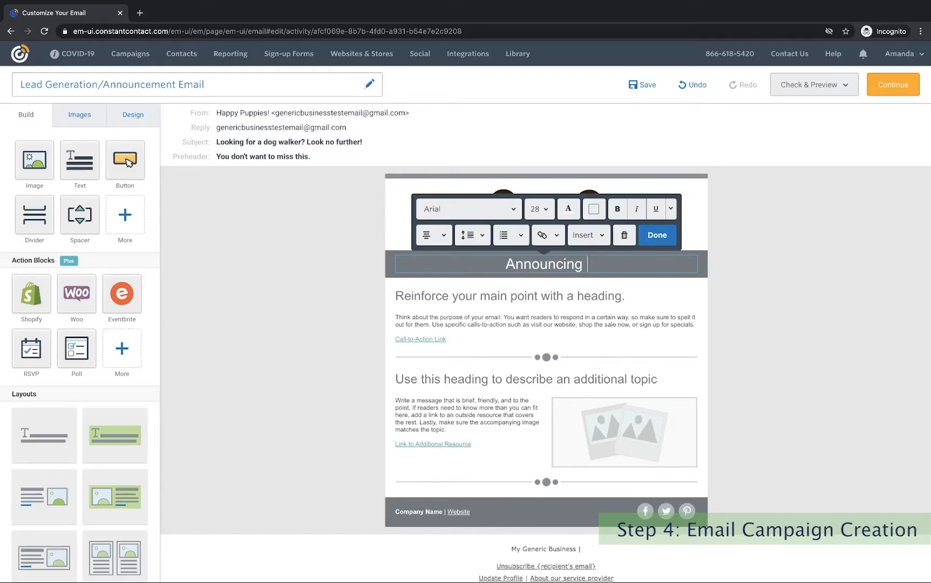
text(upp)
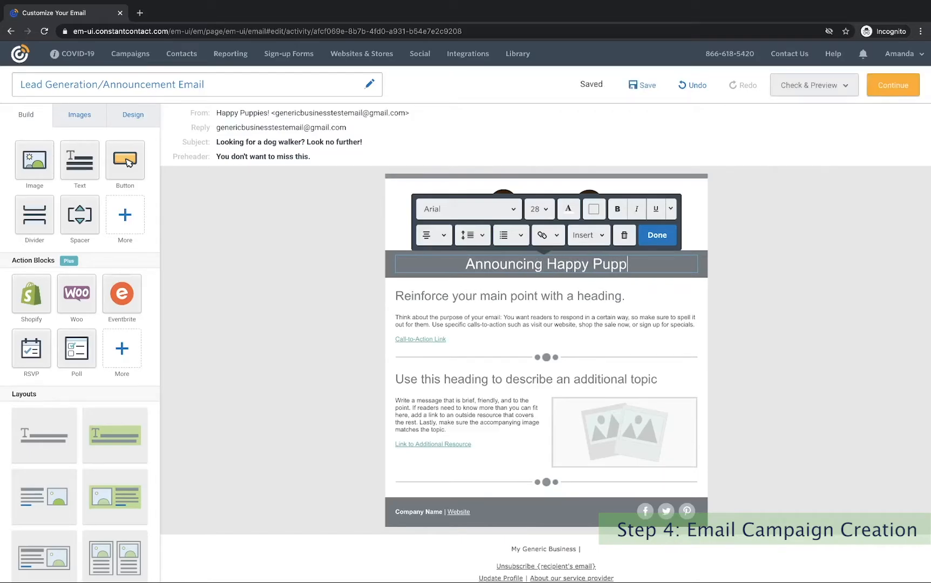
text(ies Dog Walking)
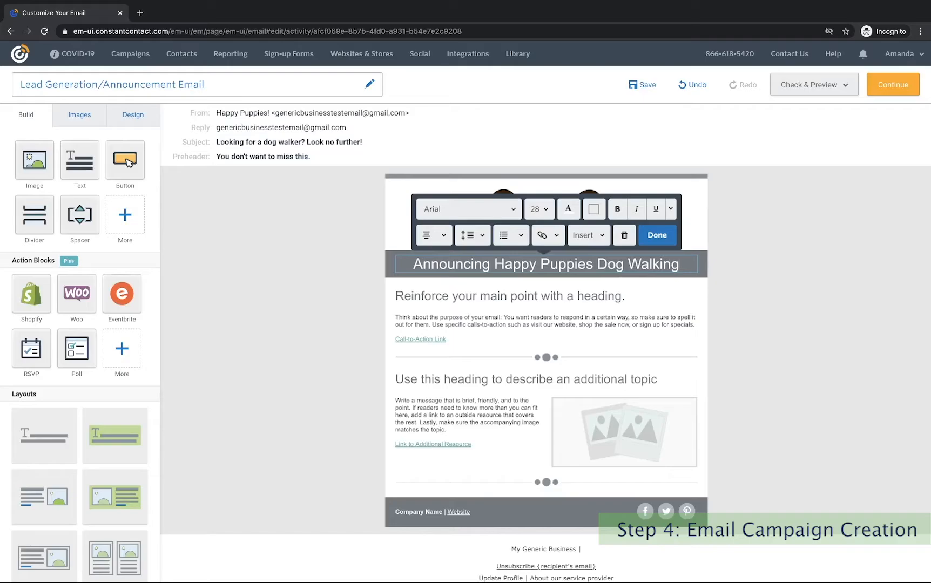
text(!)
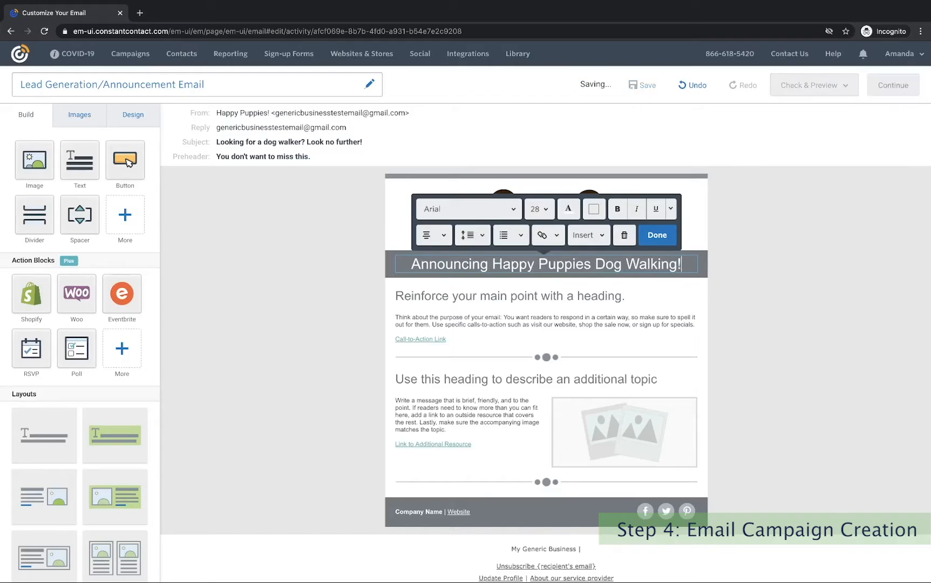
triple_click(530, 296)
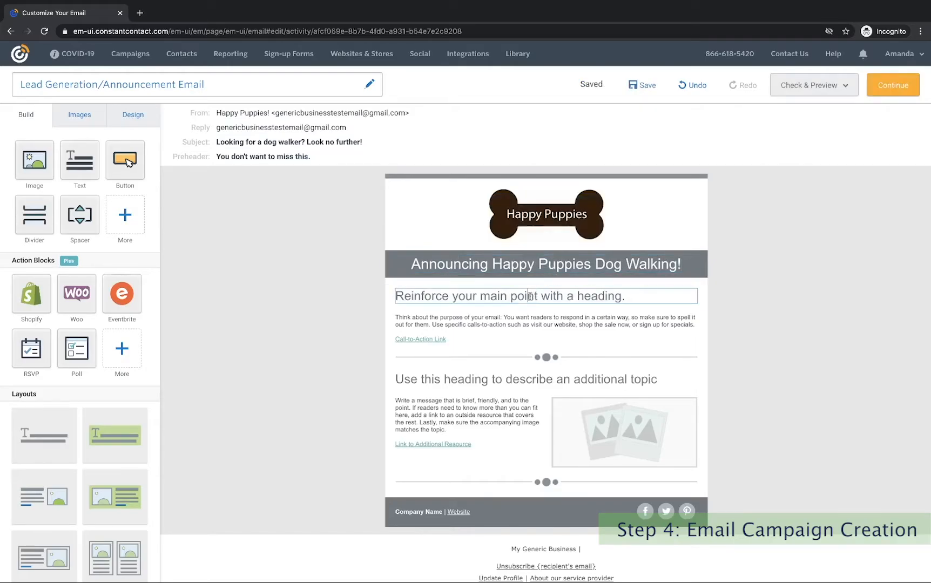
text(Are you )
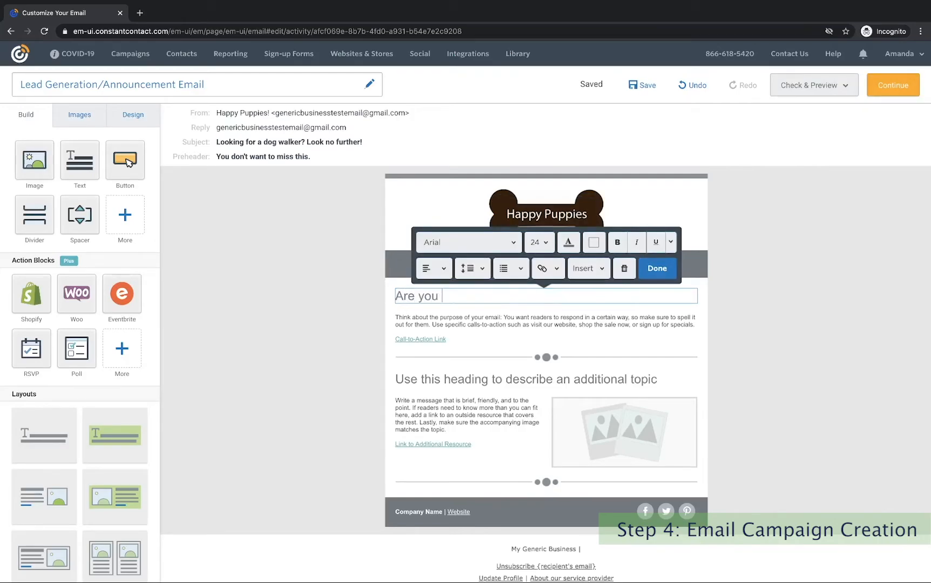
text(looking to energize)
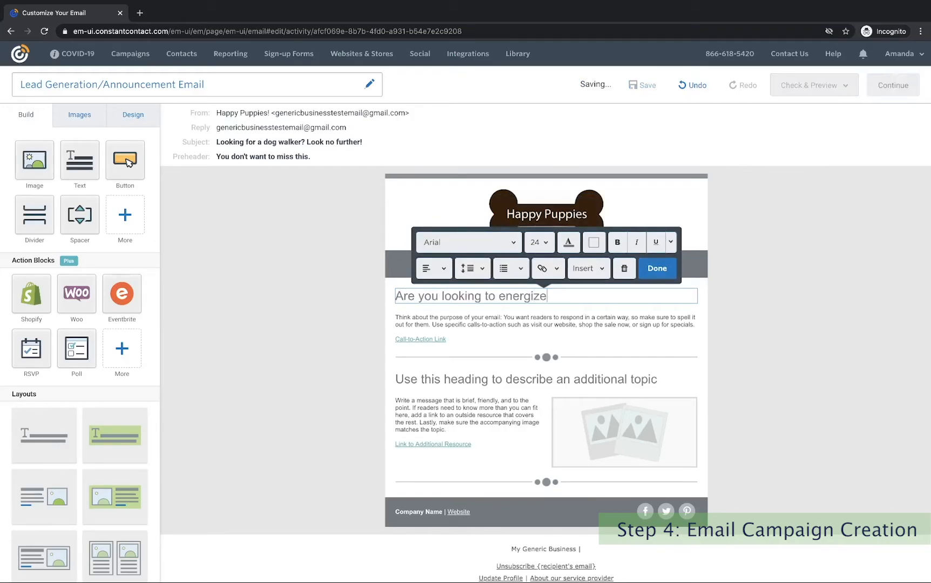
text( your dog? Look no further!)
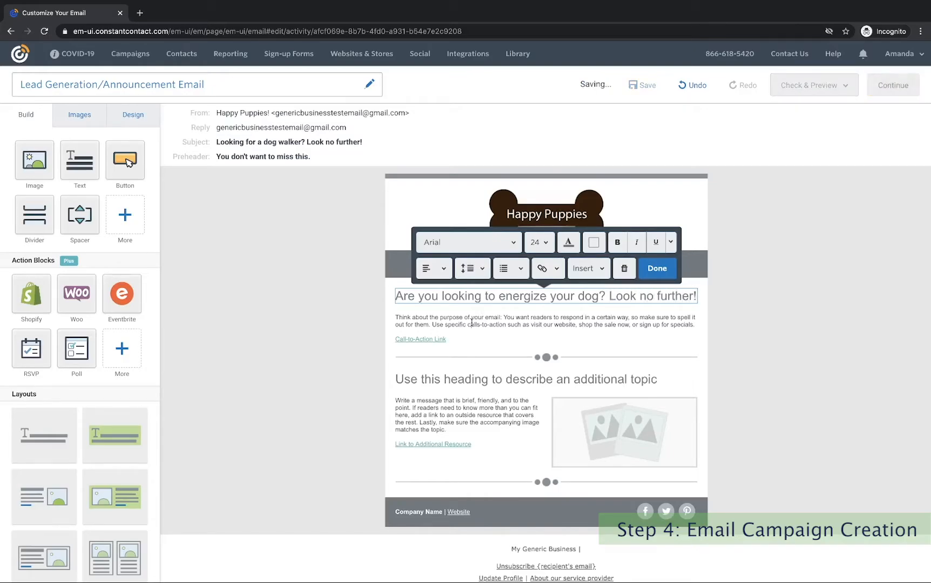
Delete the Call-to-Action Link line from the first text block.
click(470, 323)
drag(396, 315, 695, 326)
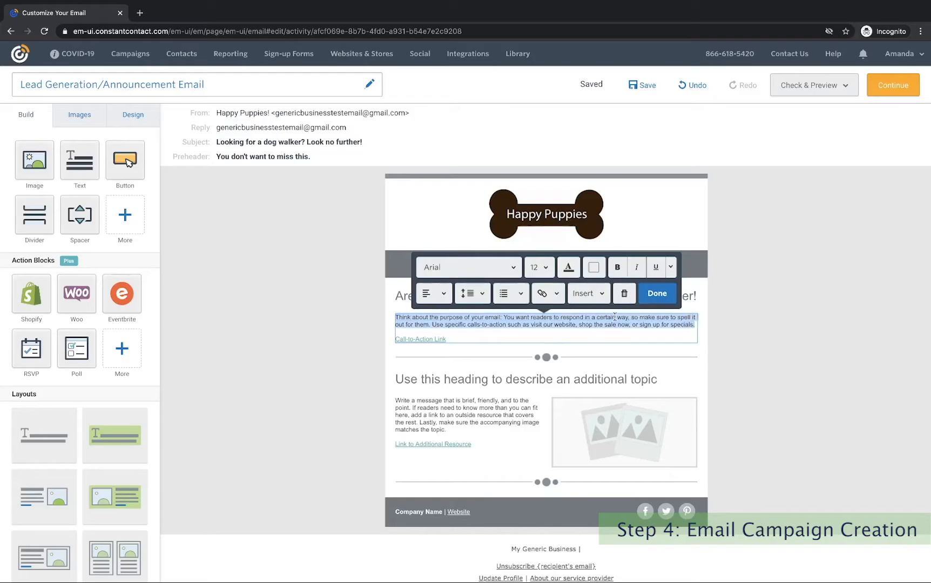
click(457, 339)
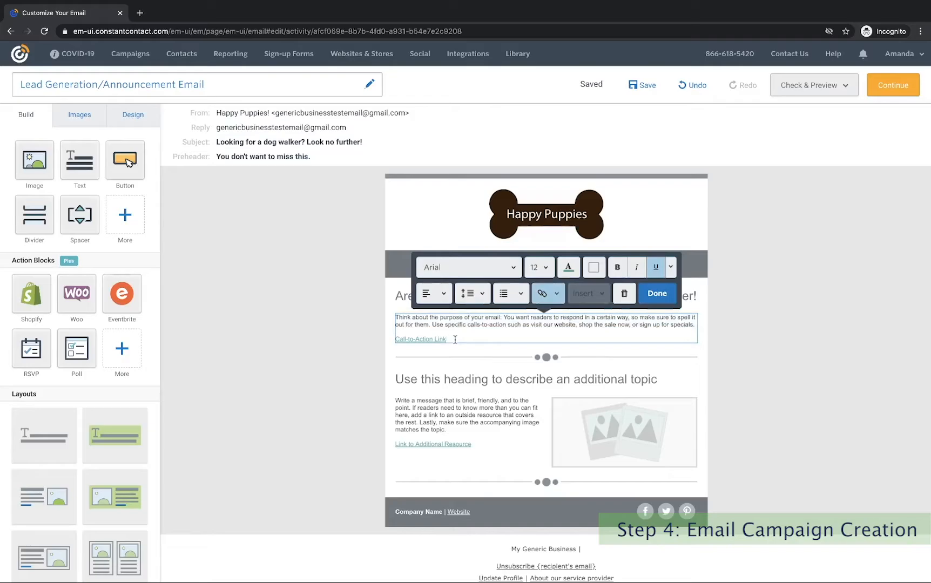
drag(454, 339, 394, 340)
key(BackSpace)
key(BackSpace)
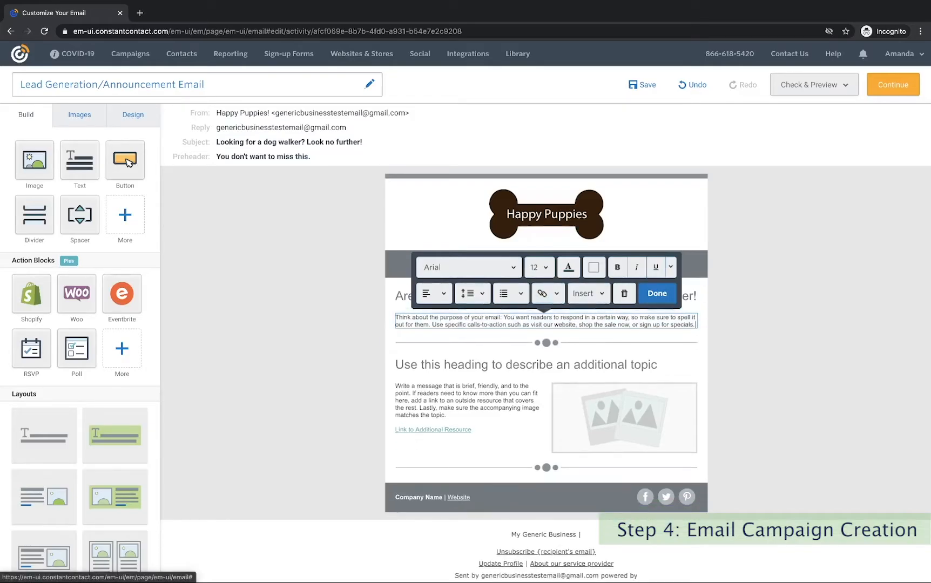
click(656, 294)
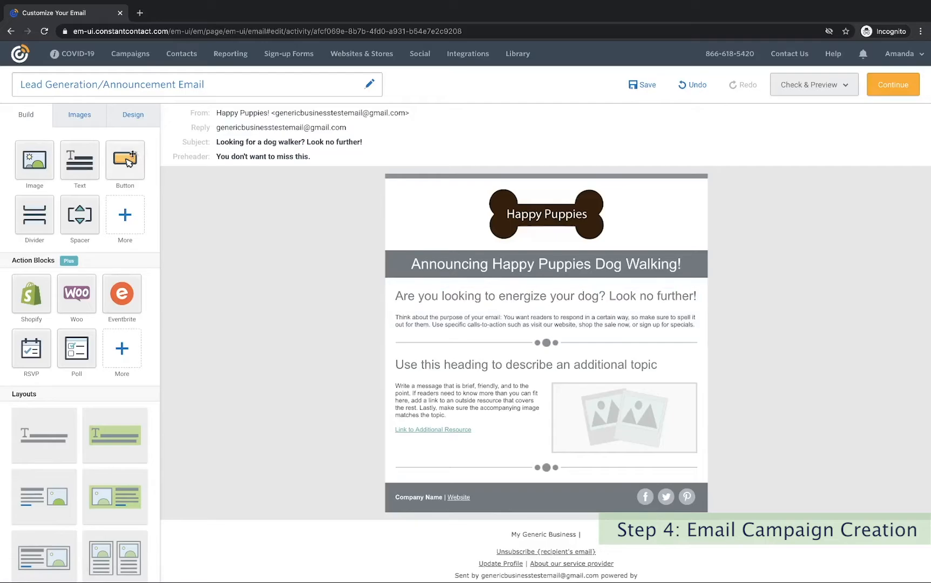
Place a Button block under the first paragraph, label it 'Learn More', and colour it light blue.
drag(125, 157, 551, 337)
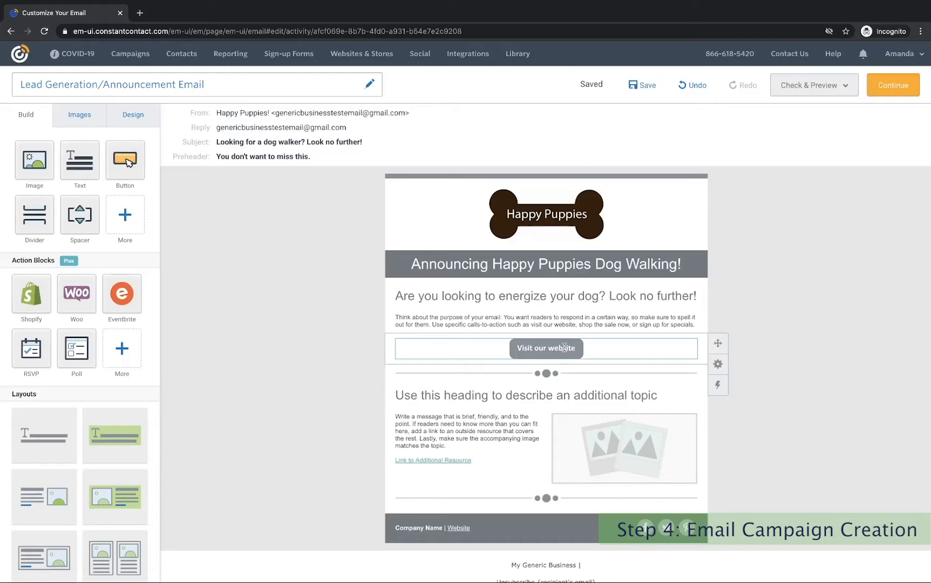
click(564, 347)
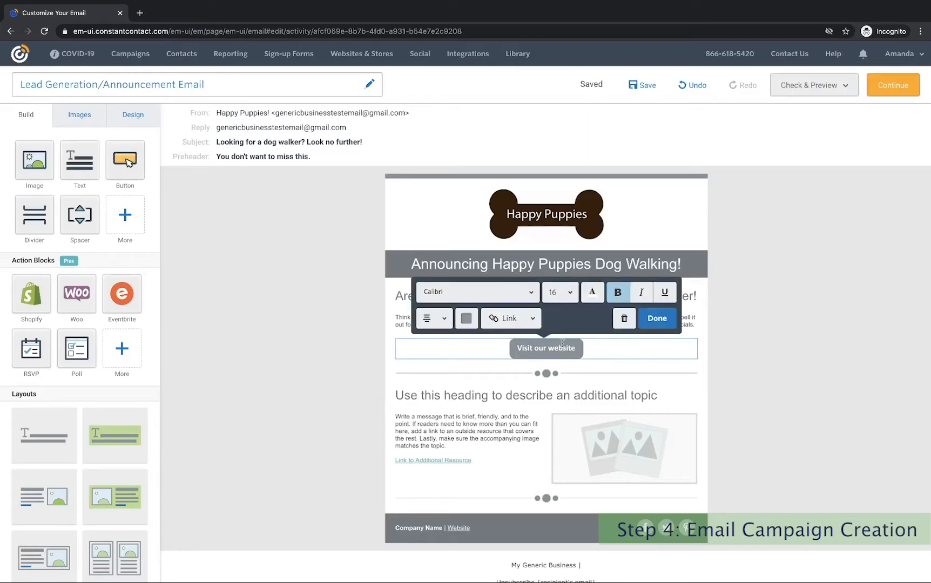
drag(576, 348, 520, 348)
text(Learn More)
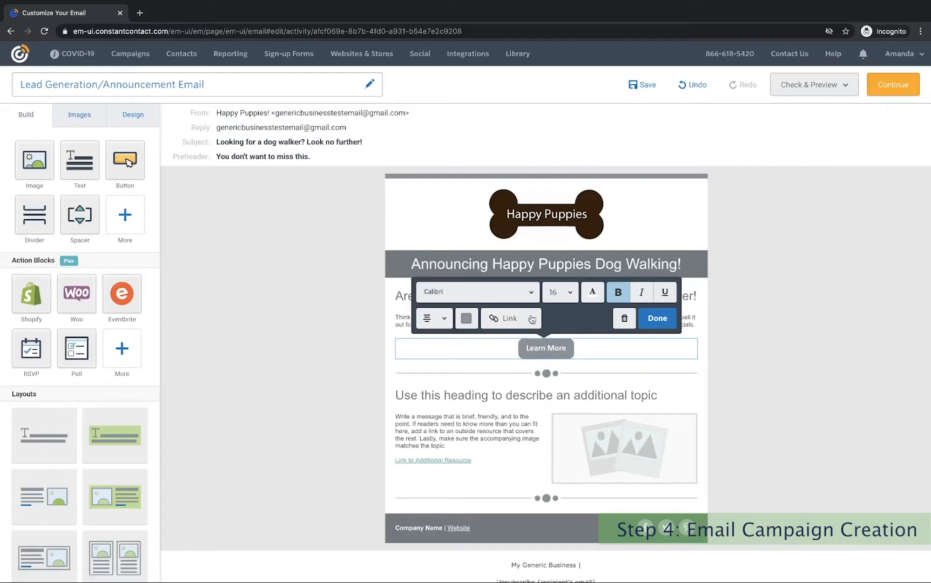
click(467, 319)
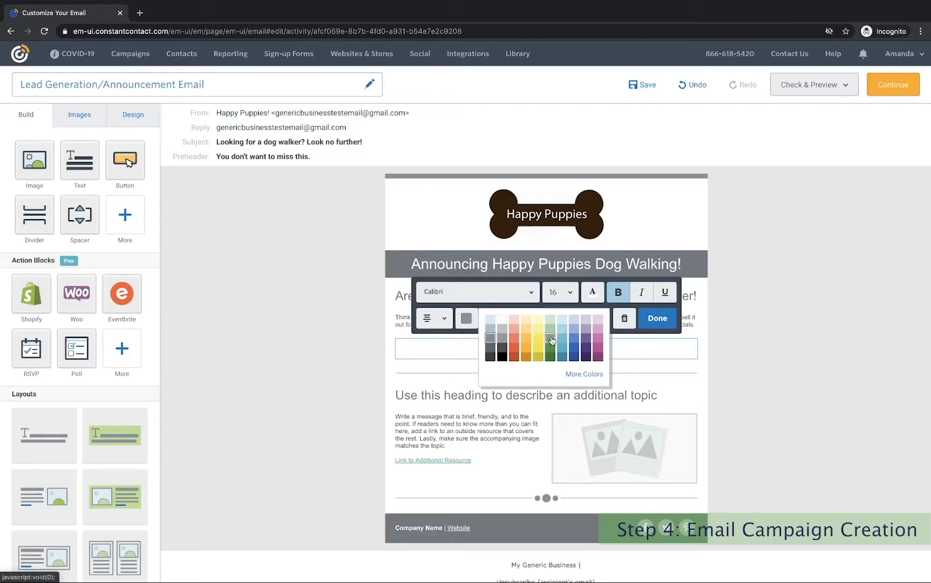
click(562, 329)
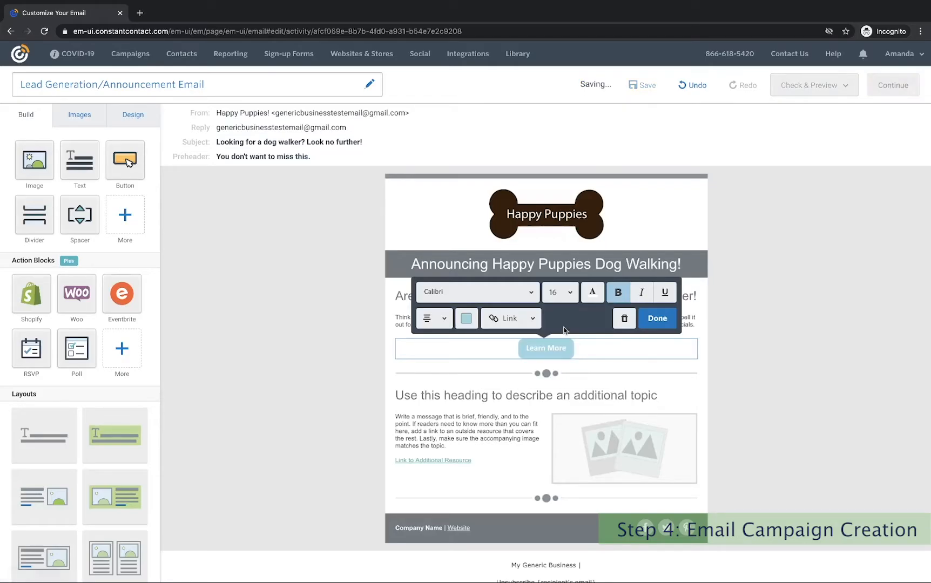
click(664, 323)
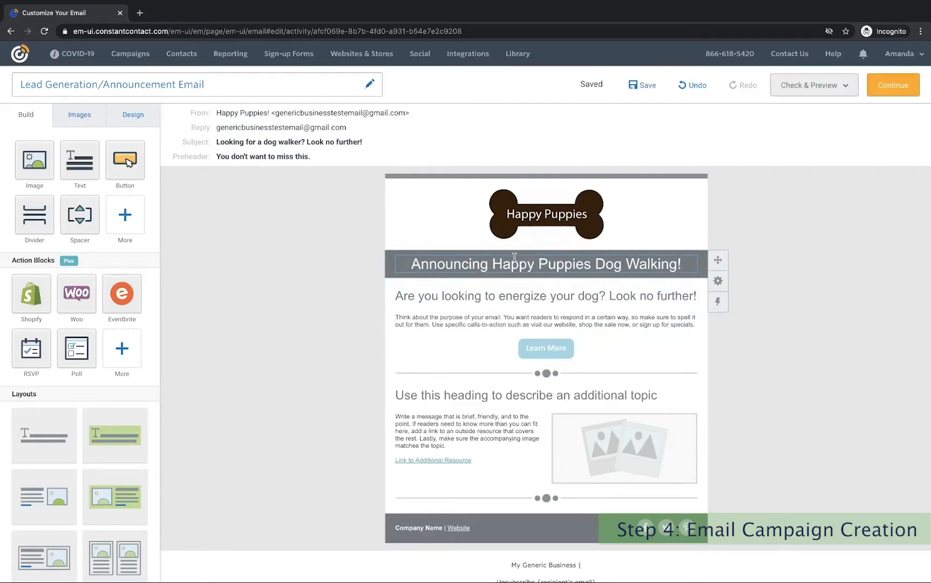
Rename the second heading to 'About Happy Puppies'.
double_click(478, 398)
triple_click(478, 399)
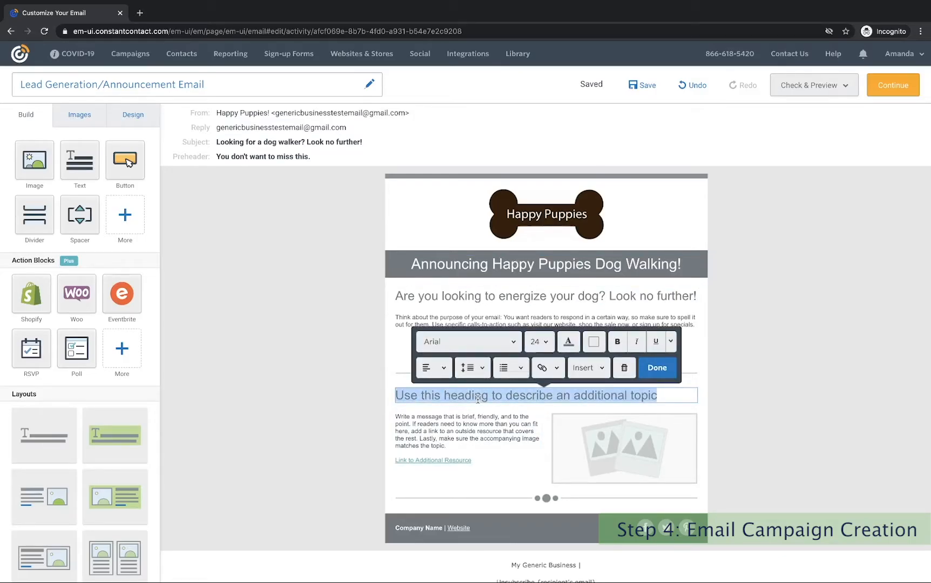
text(About Happ)
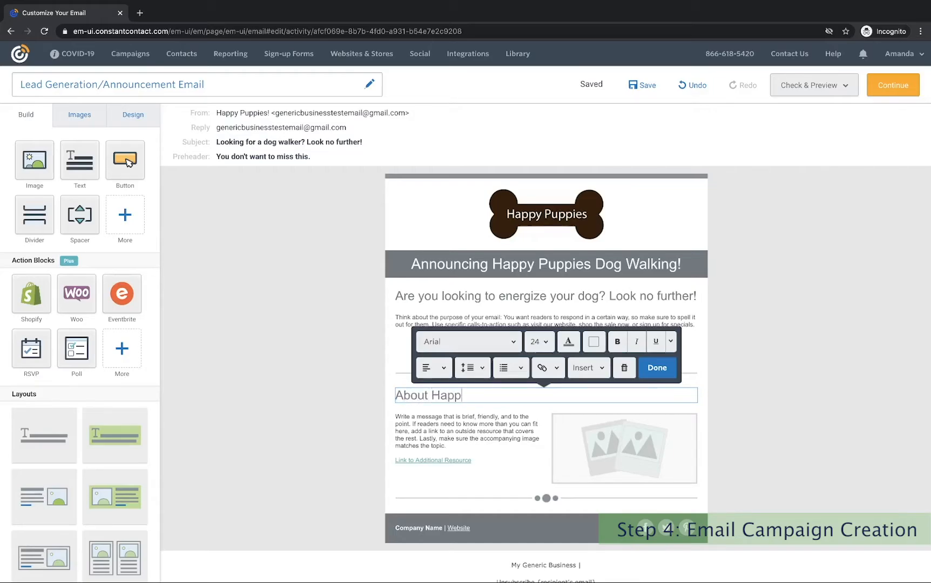
text(y Puppies)
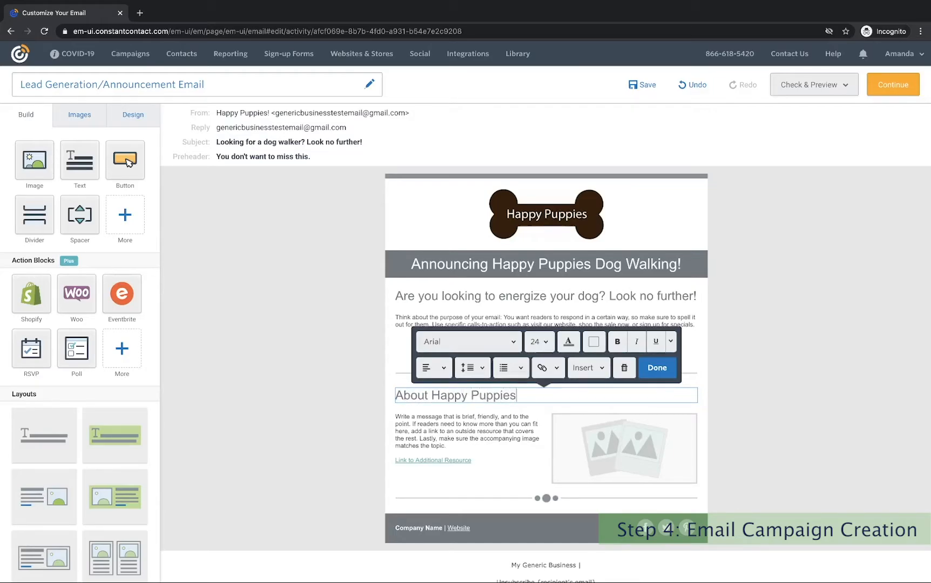
Delete the 'Link to Additional Resource' line and select the placeholder image beside it.
click(479, 424)
drag(455, 445, 397, 421)
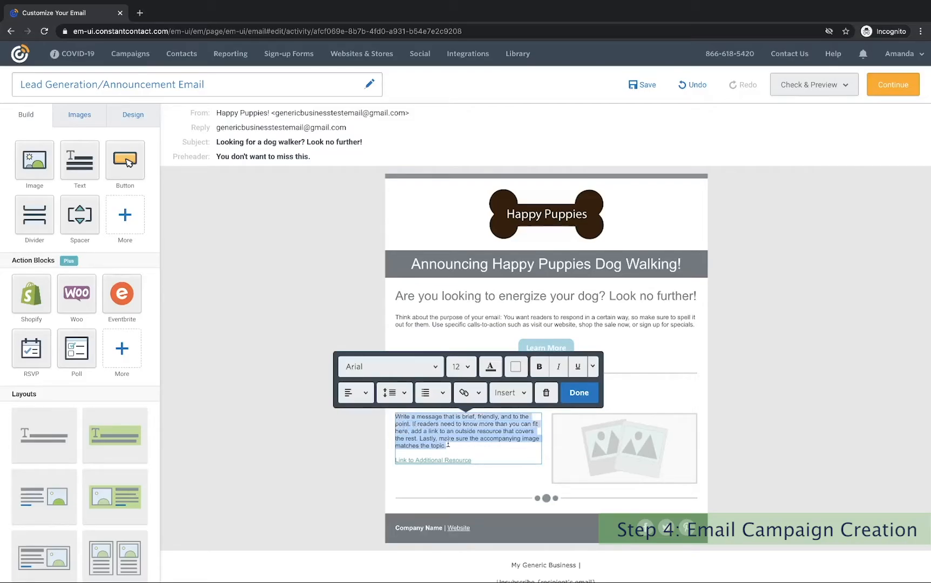
click(471, 458)
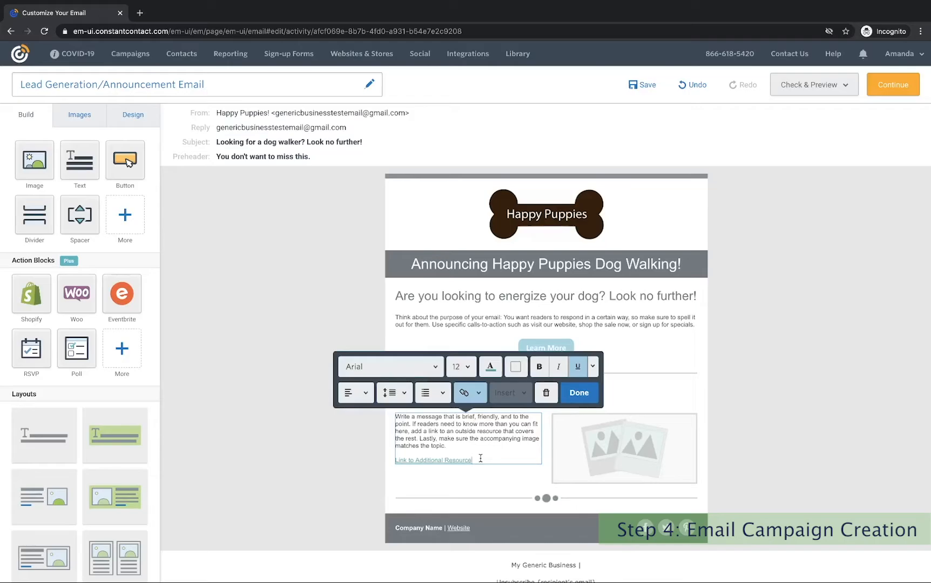
drag(480, 458, 391, 460)
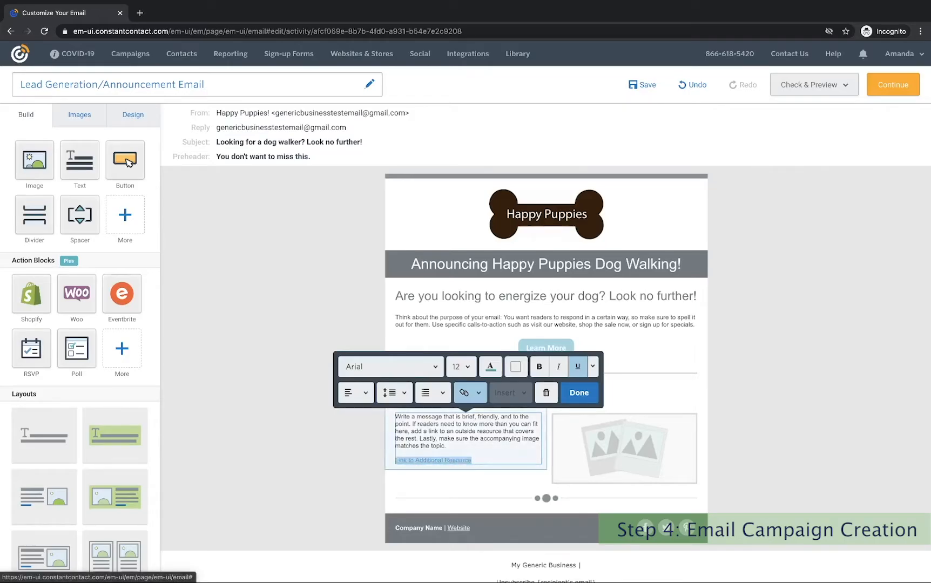
key(BackSpace)
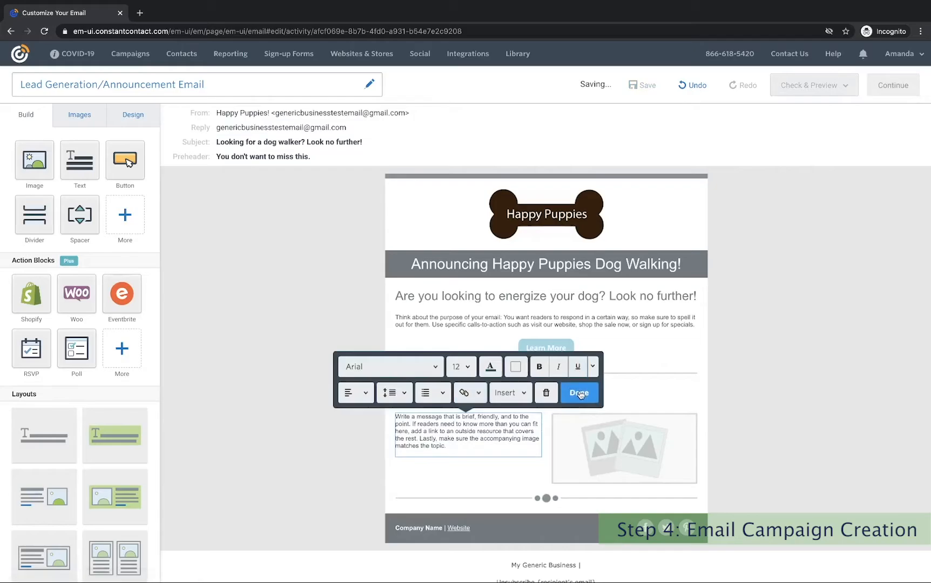
click(579, 393)
click(605, 428)
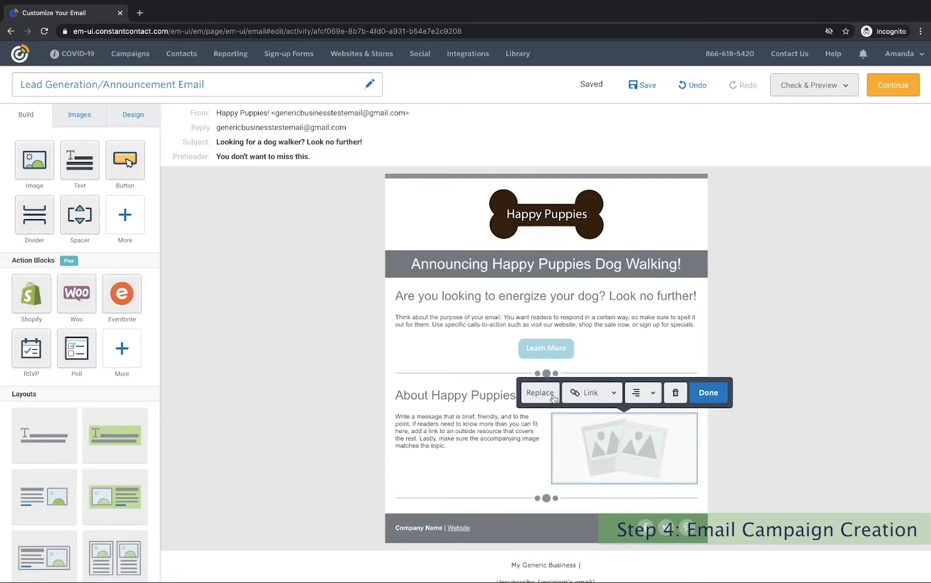
Search the stock gallery for 'dog' and add the free girl_dog_beach.jpg to the library.
click(546, 398)
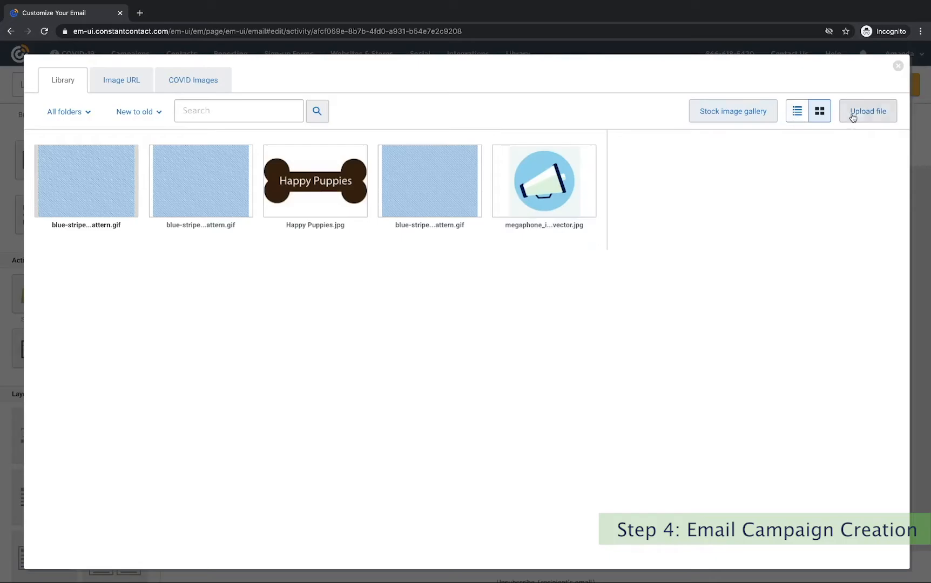
click(738, 115)
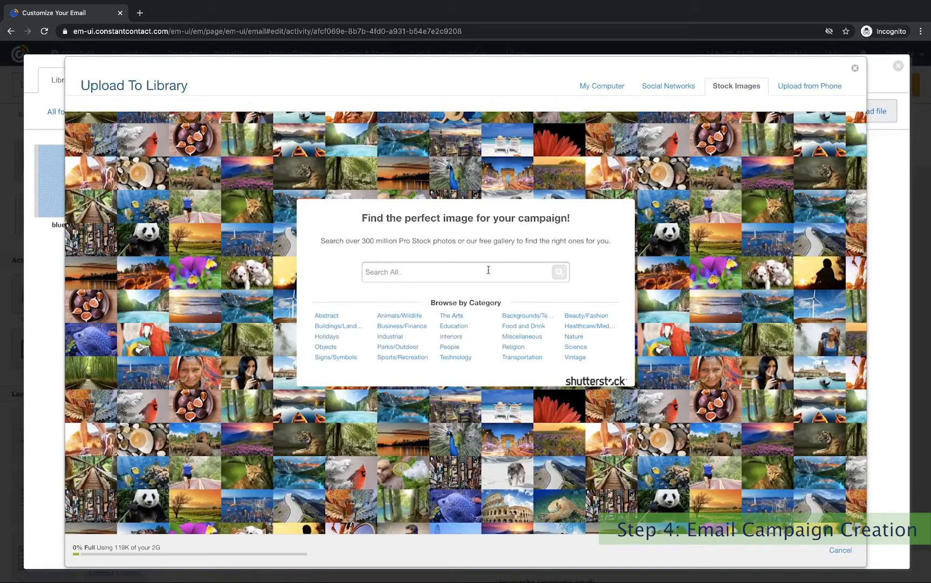
click(413, 274)
text(dog)
key(Return)
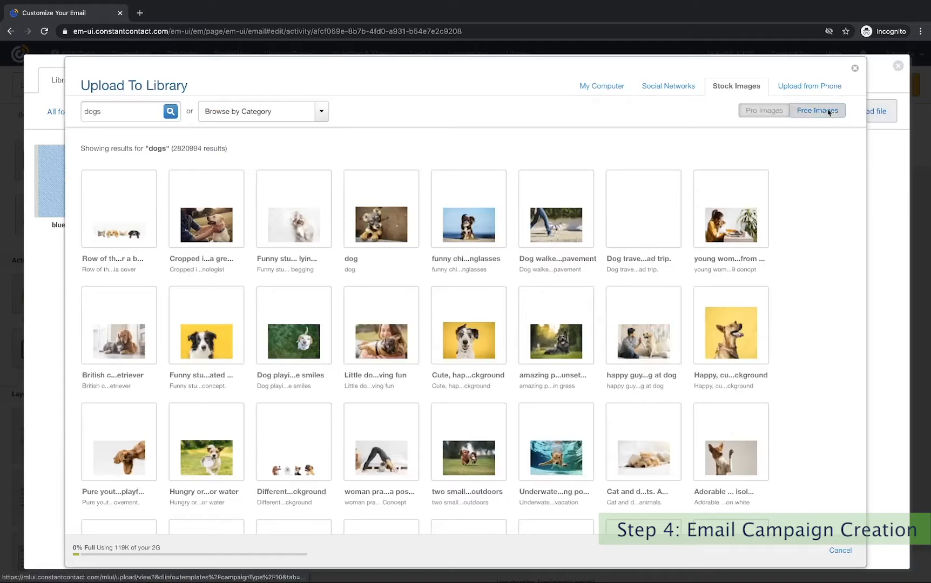
click(803, 111)
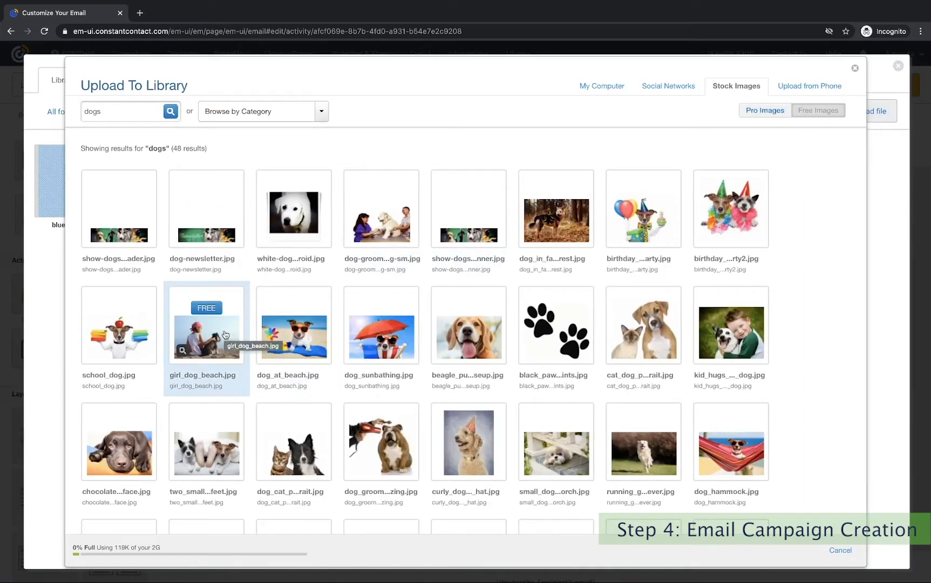
click(207, 307)
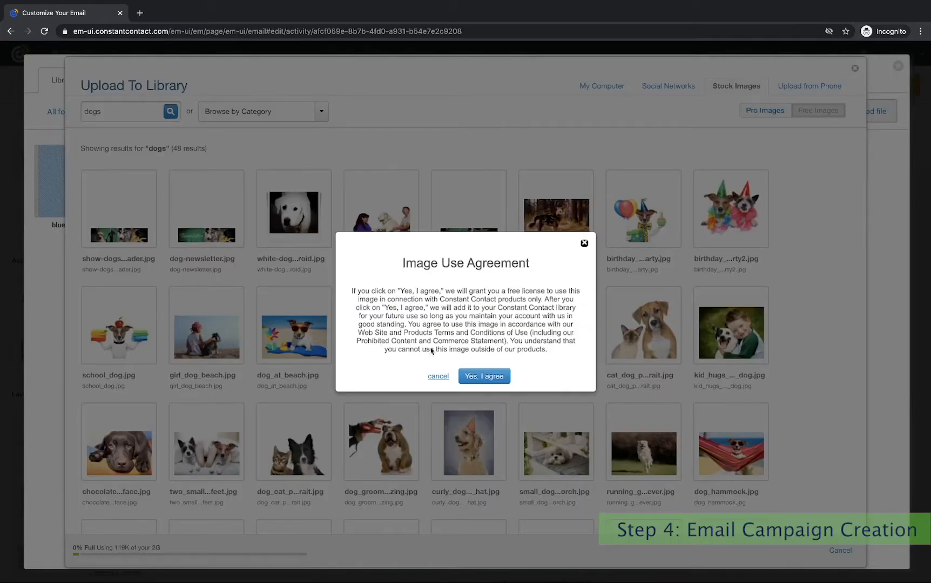
click(486, 377)
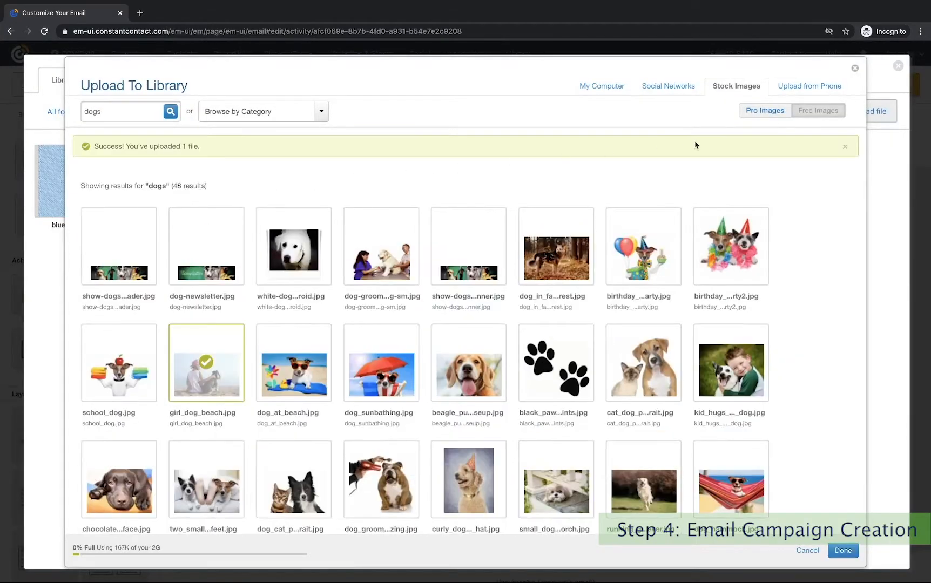
click(843, 551)
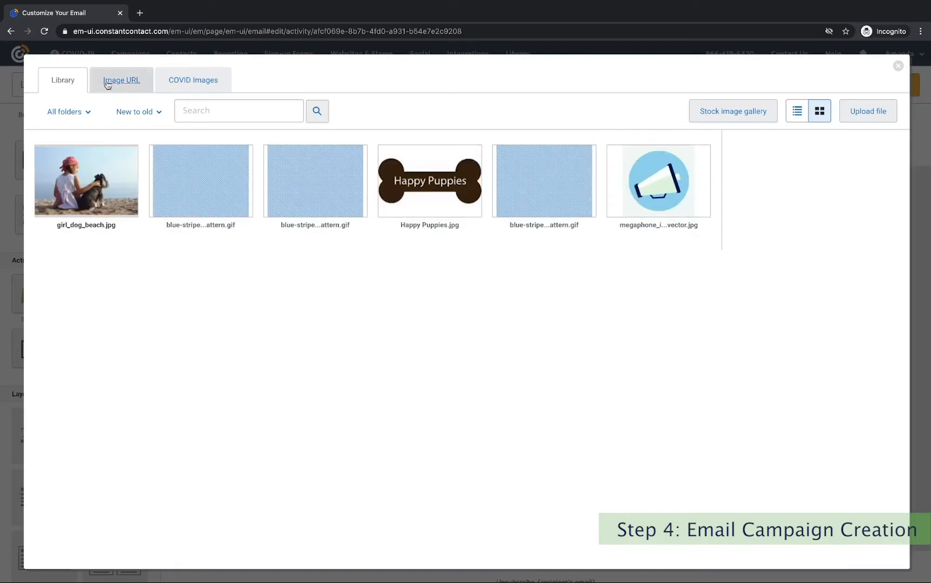
Insert girl_dog_beach.jpg into the About Happy Puppies image slot.
mouse_move(134, 151)
click(116, 189)
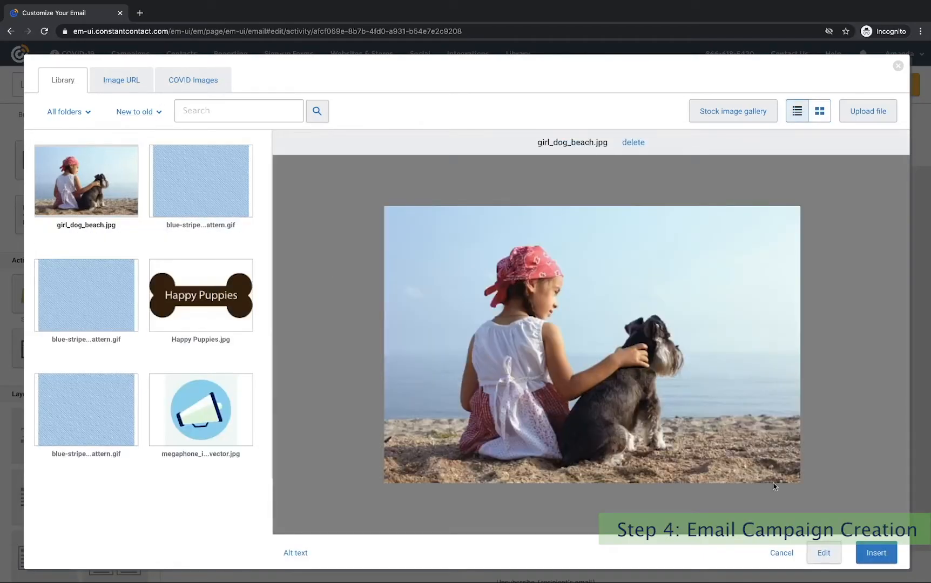
click(876, 553)
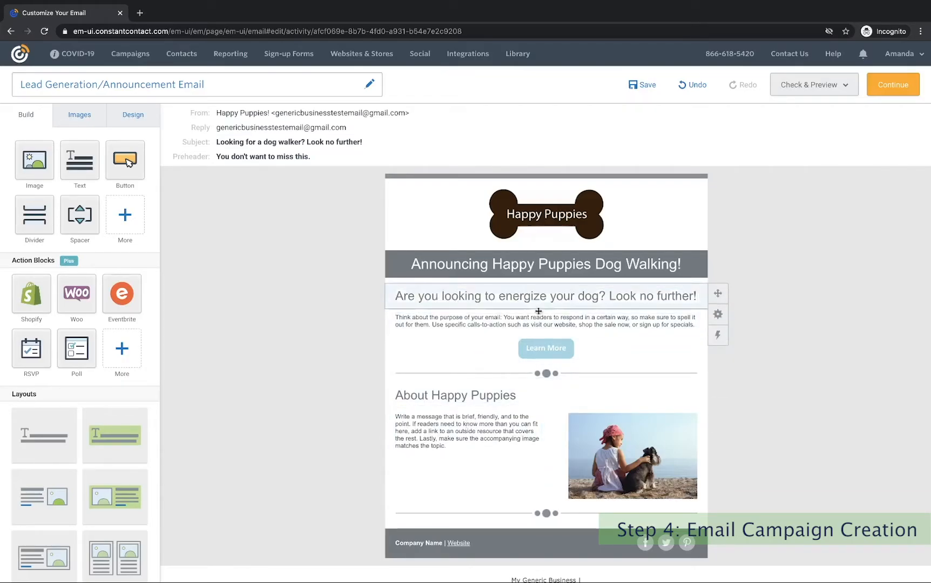
Change the Learn More button colour to teal.
click(550, 345)
click(466, 320)
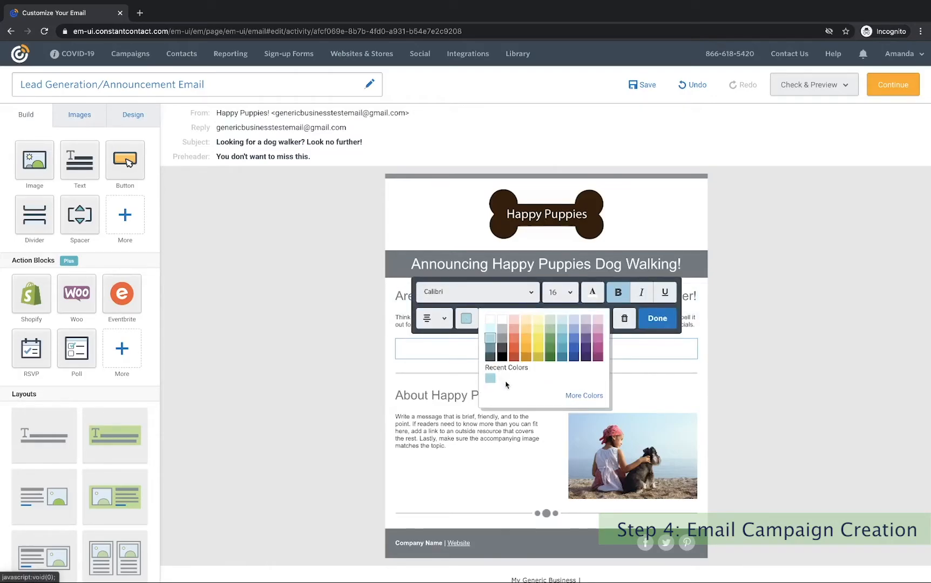
click(562, 348)
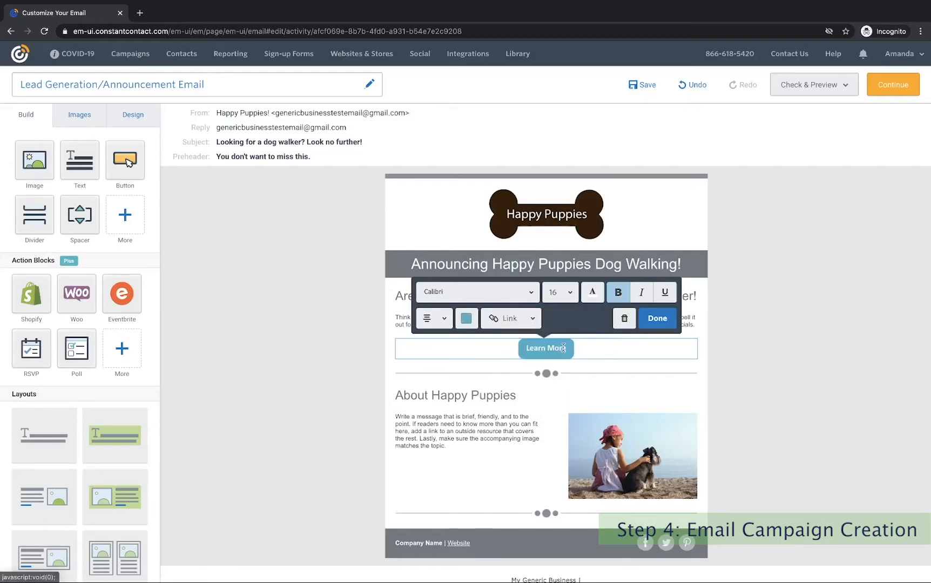
click(657, 319)
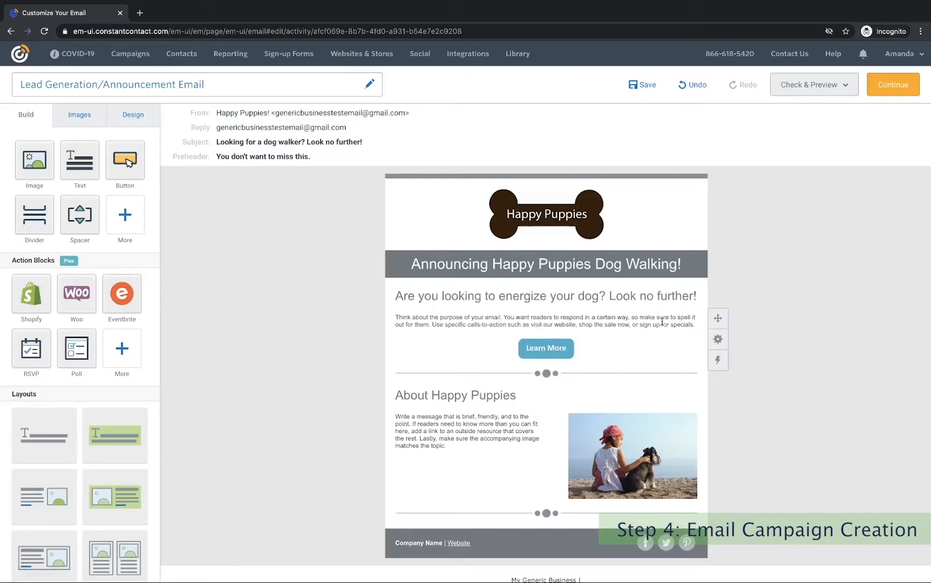
scroll(611, 331, down, 1)
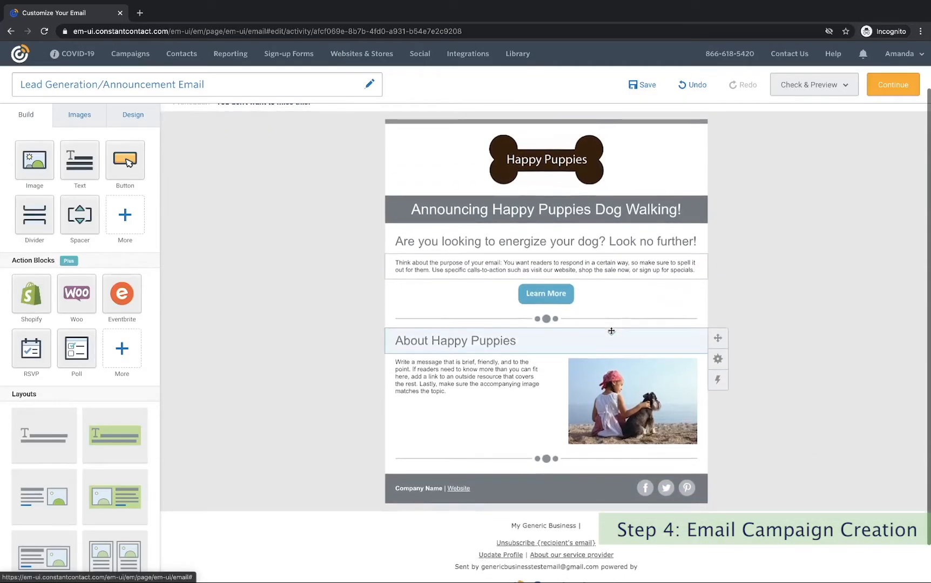
scroll(611, 331, up, 1)
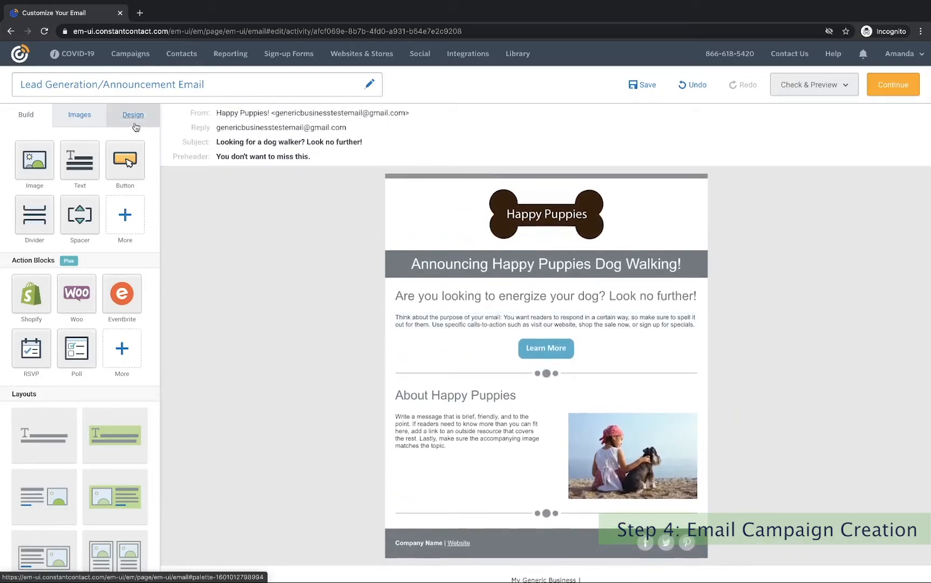
In the Design settings, make headlines blue and buttons and dividers light blue.
click(79, 116)
click(130, 119)
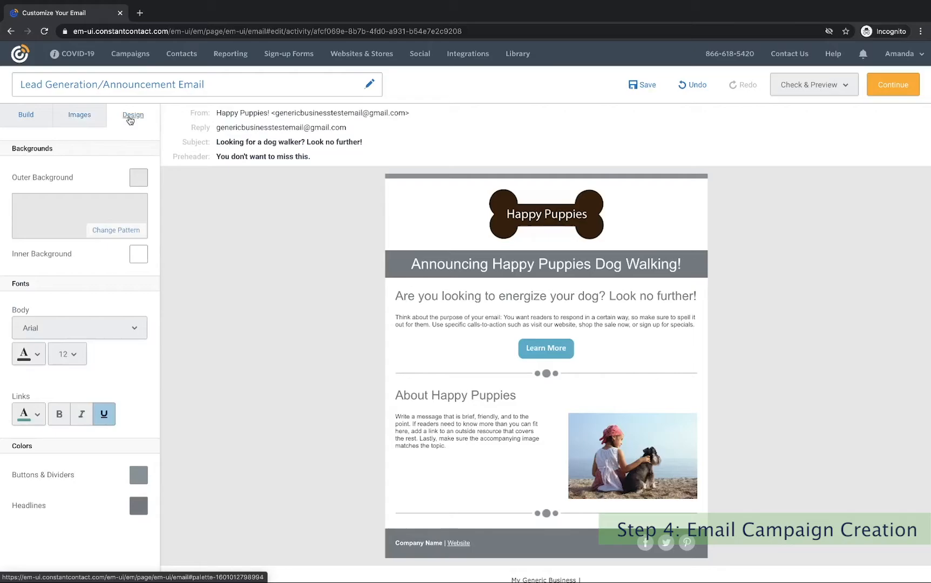
scroll(127, 298, down, 1)
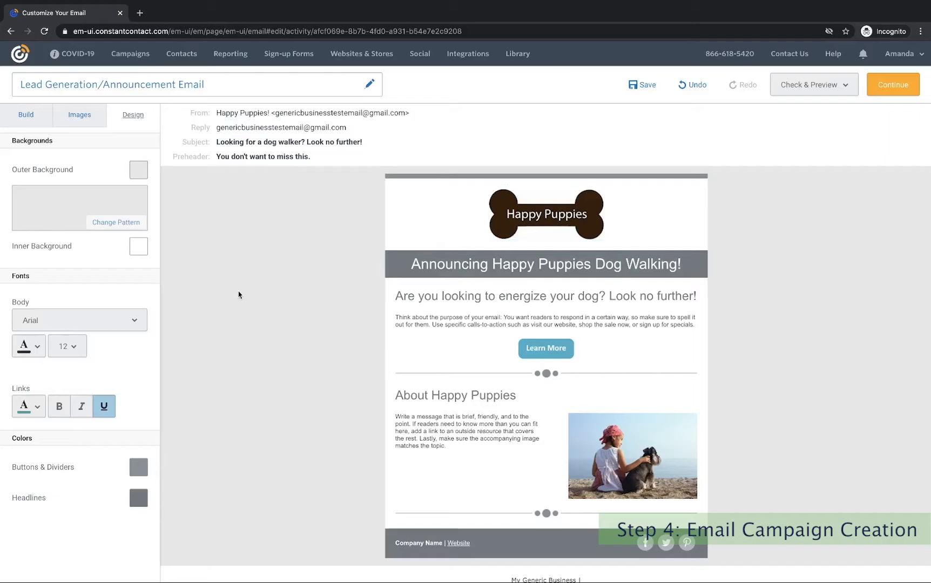
click(139, 499)
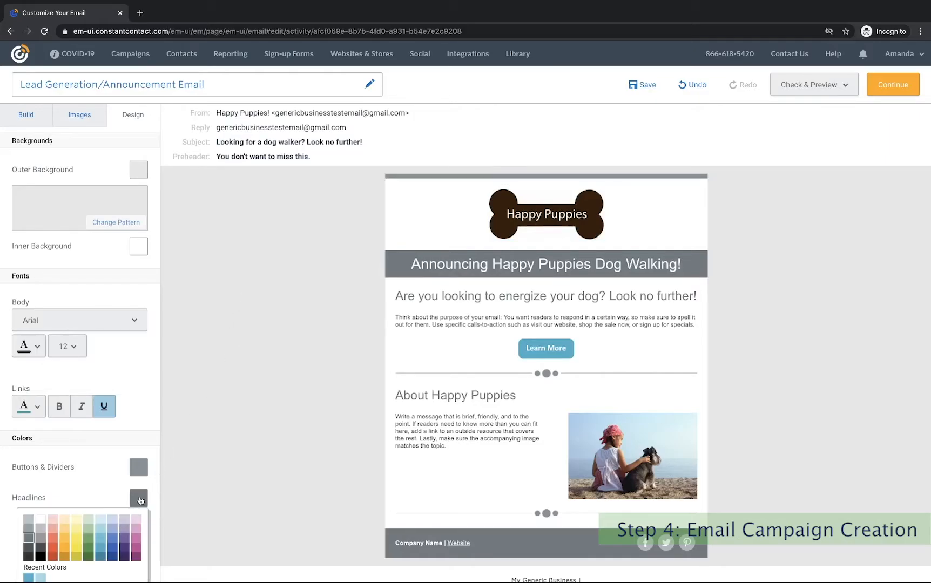
scroll(140, 501, down, 1)
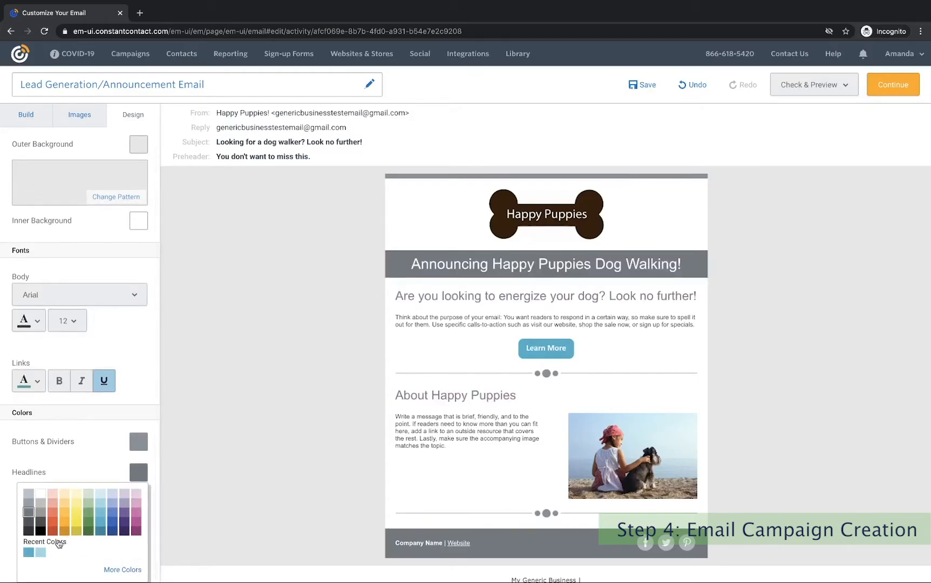
click(101, 533)
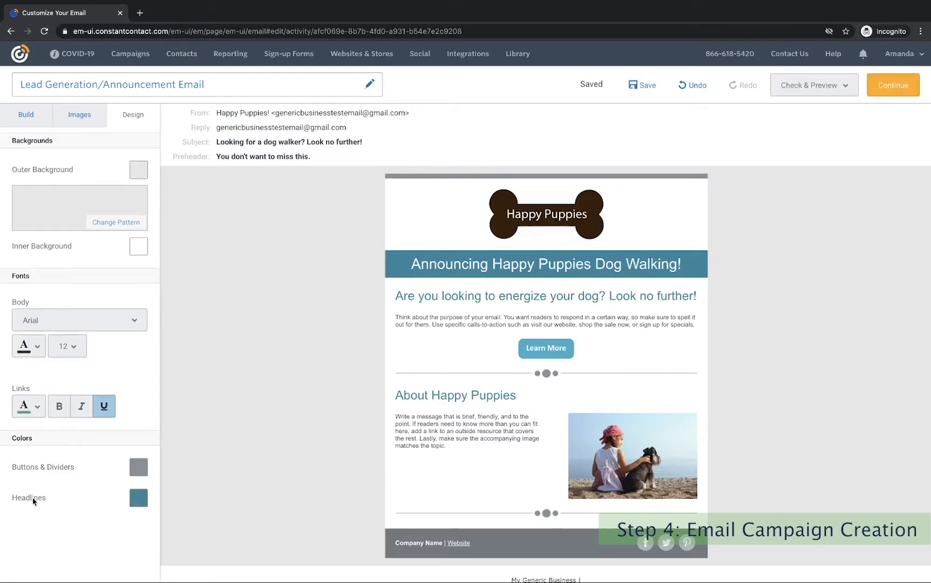
scroll(104, 513, down, 2)
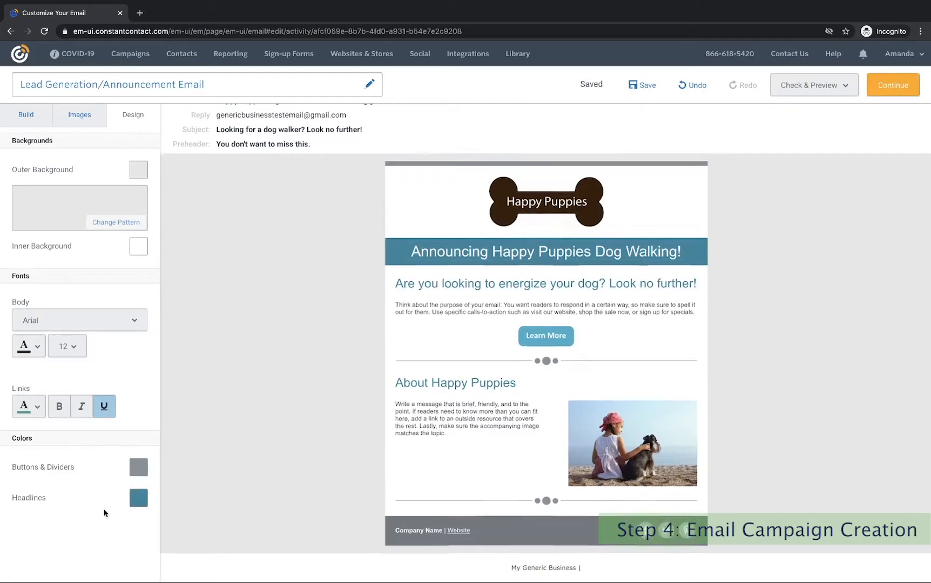
click(138, 467)
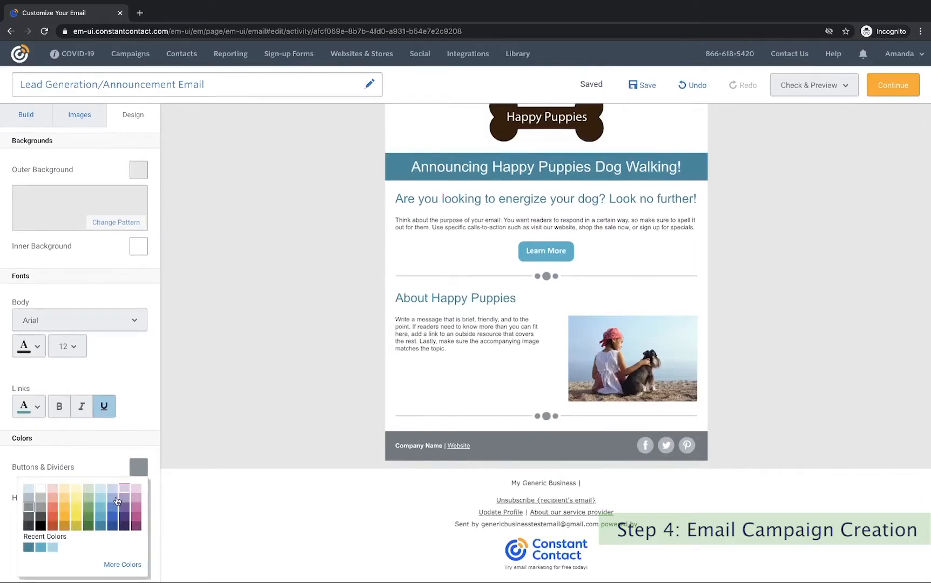
click(40, 547)
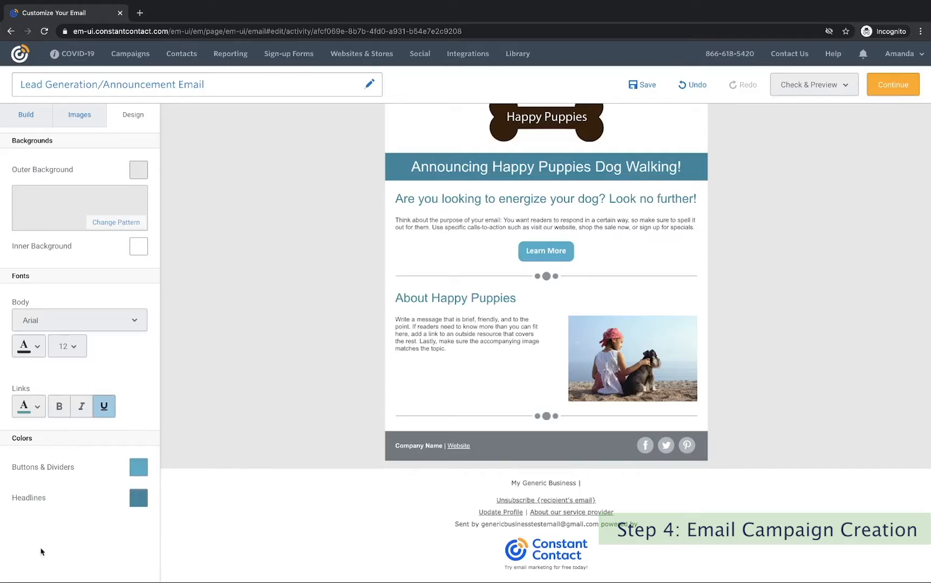
scroll(40, 551, up, 1)
scroll(303, 457, up, 2)
scroll(302, 457, down, 1)
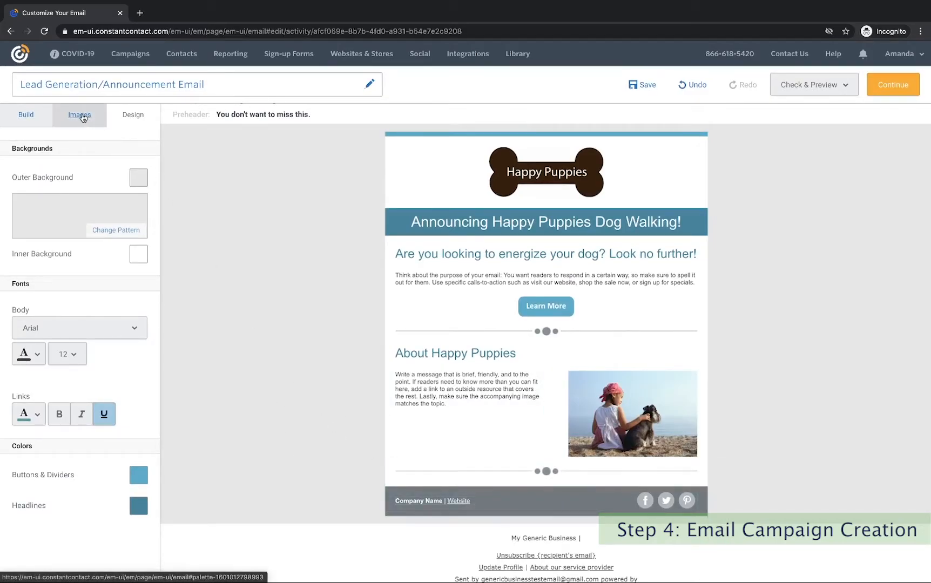
Replace the footer's Company Name and Website placeholders with 'Happy Puppies'.
click(27, 115)
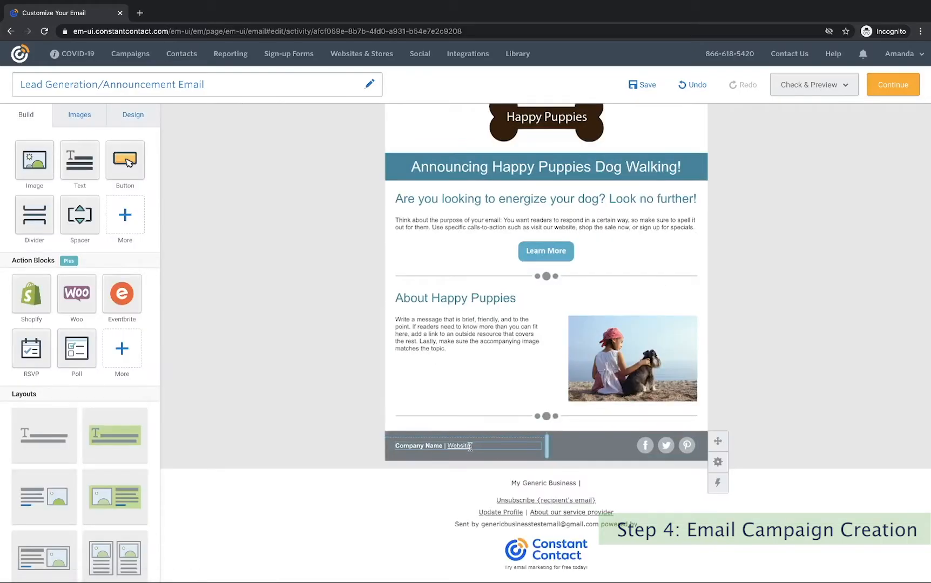
drag(470, 446, 448, 447)
key(BackSpace)
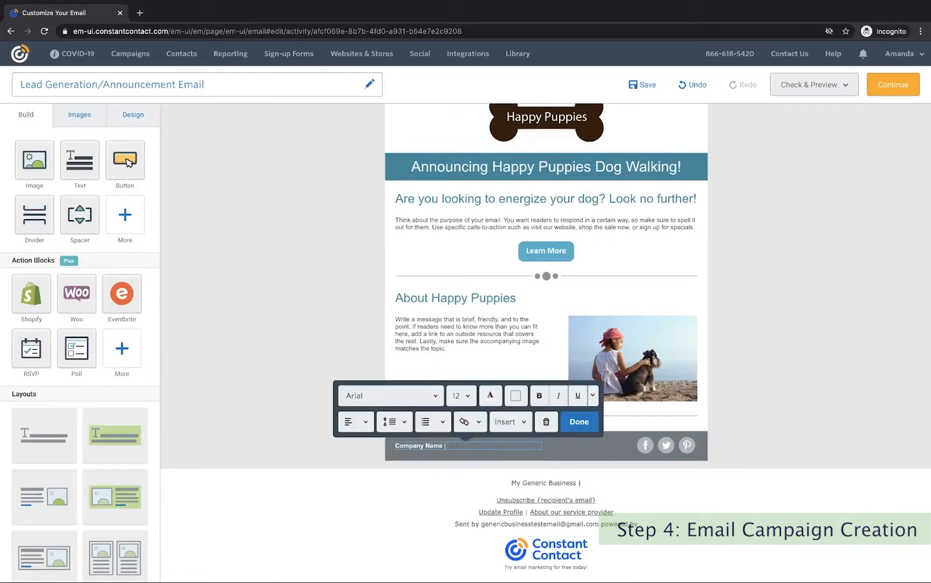
drag(445, 446, 407, 446)
key(BackSpace)
text(Happy Puppies)
Give the 'Happy Puppies' footer text a new font colour.
drag(438, 446, 393, 446)
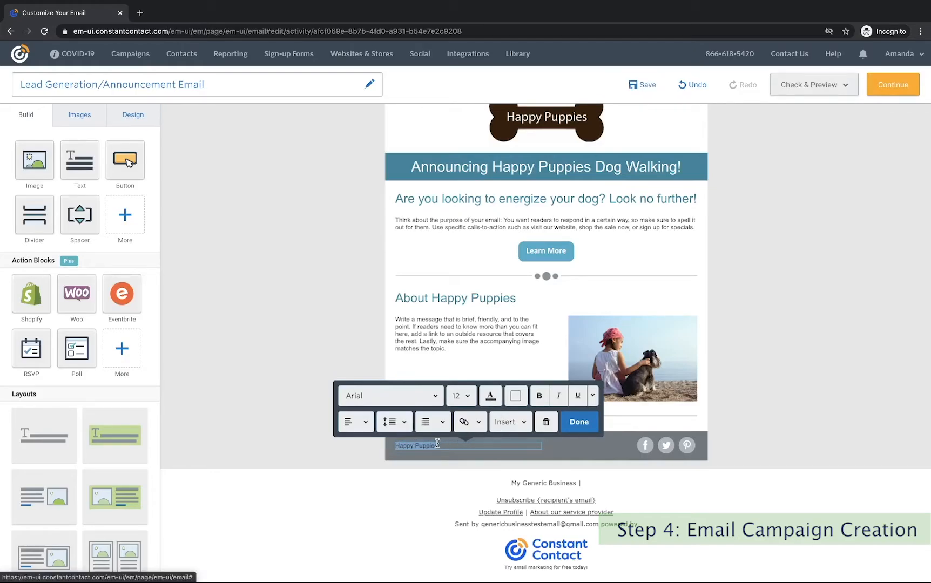
click(490, 397)
click(517, 399)
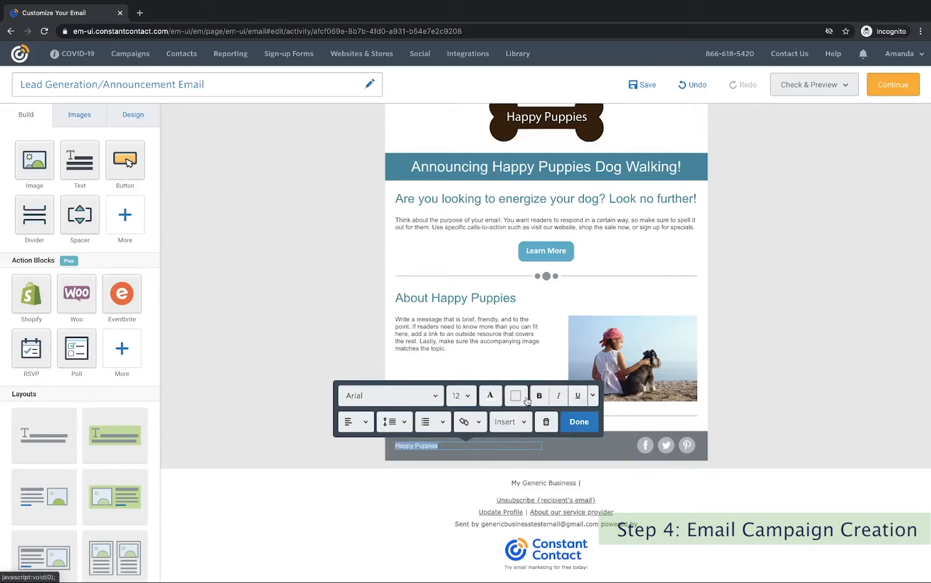
click(579, 424)
scroll(776, 310, up, 2)
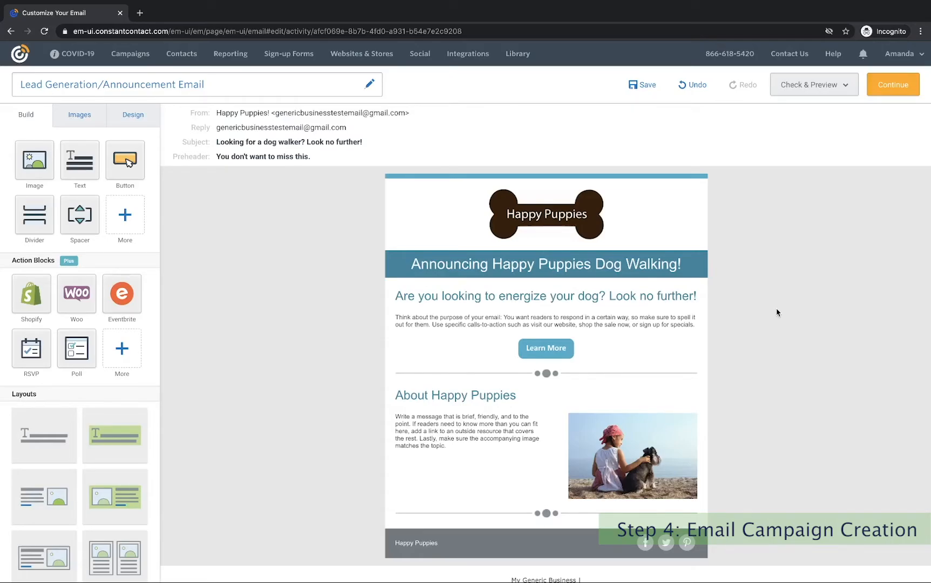
Link the Learn More button to the first Lead Converting landing page.
click(548, 349)
click(533, 318)
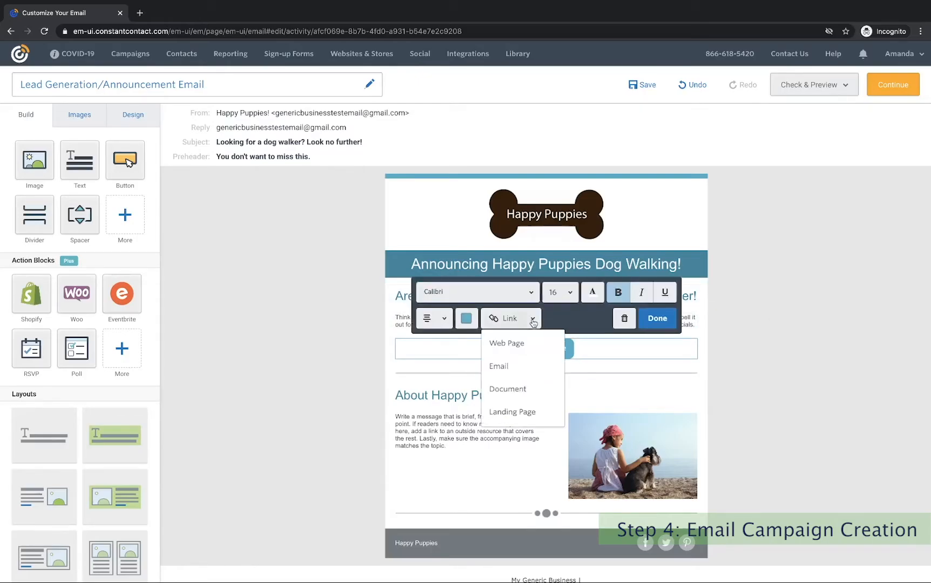
click(526, 413)
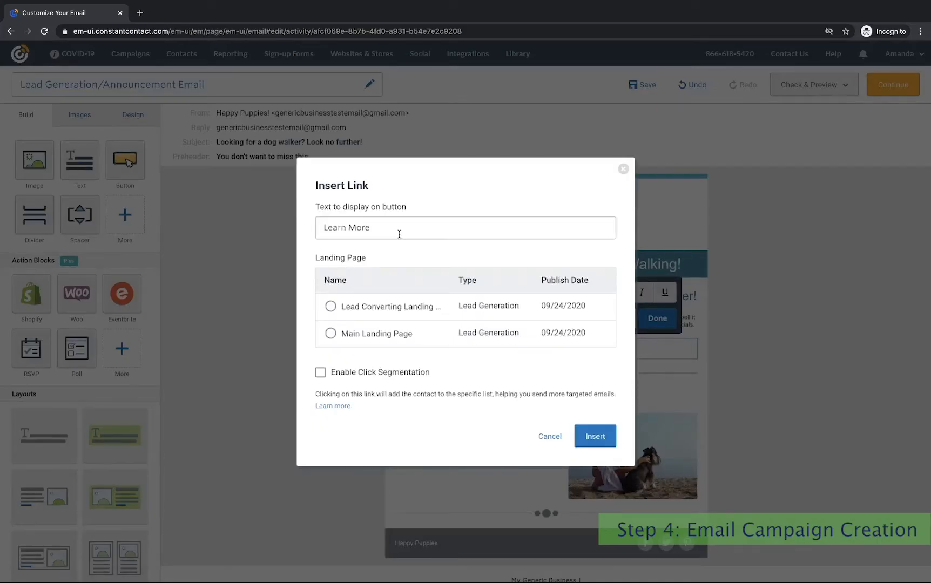
click(382, 228)
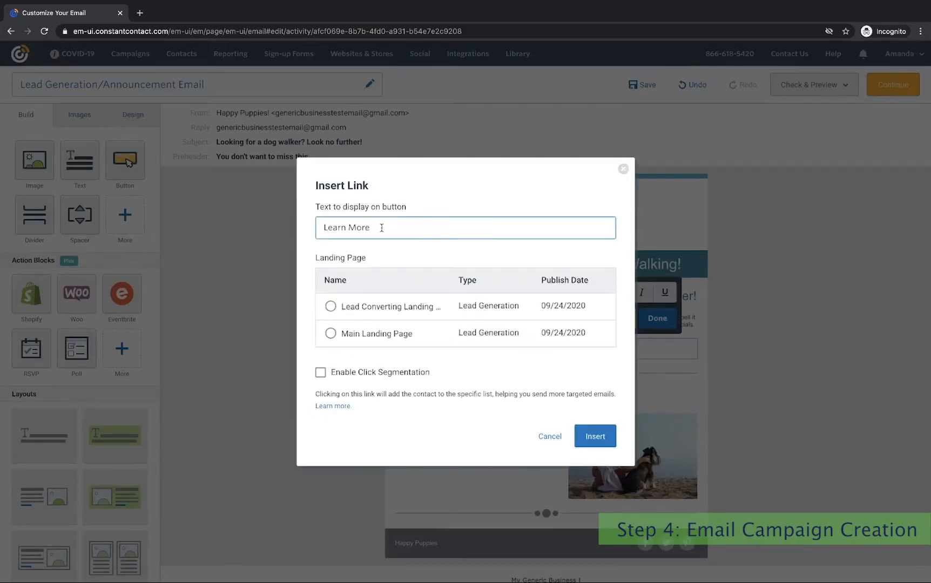
click(330, 306)
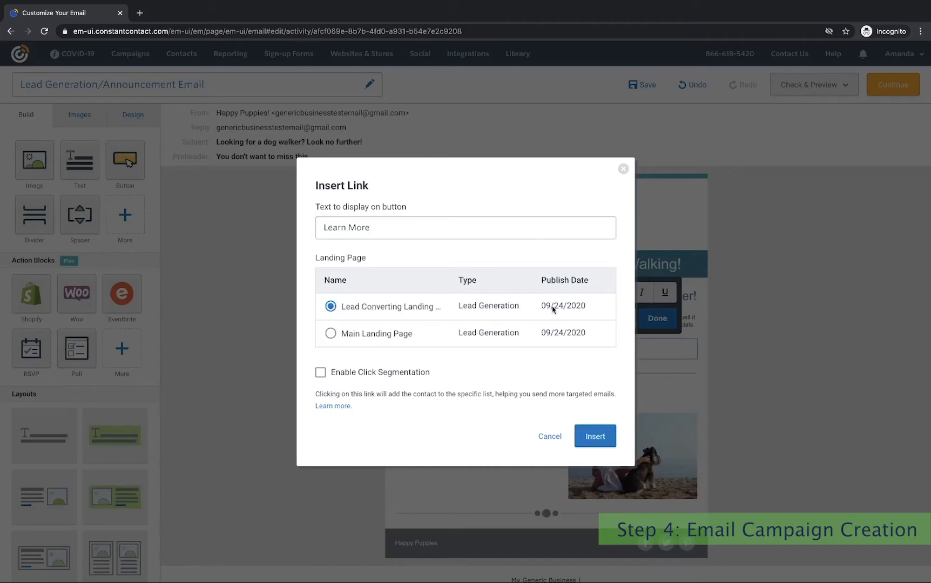
Enable click segmentation so clickers join a new 'Learn More Clickers' list, and apply the link.
click(321, 372)
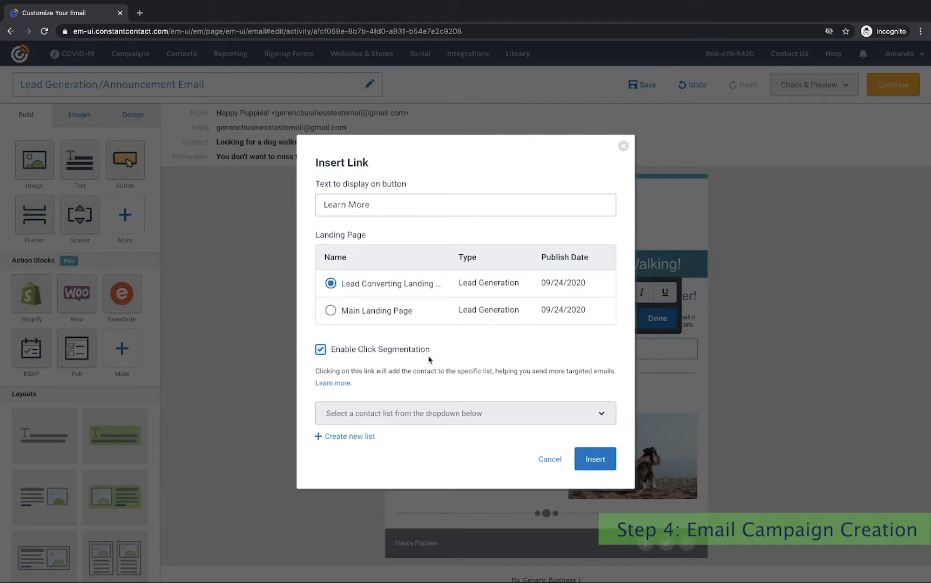
click(438, 414)
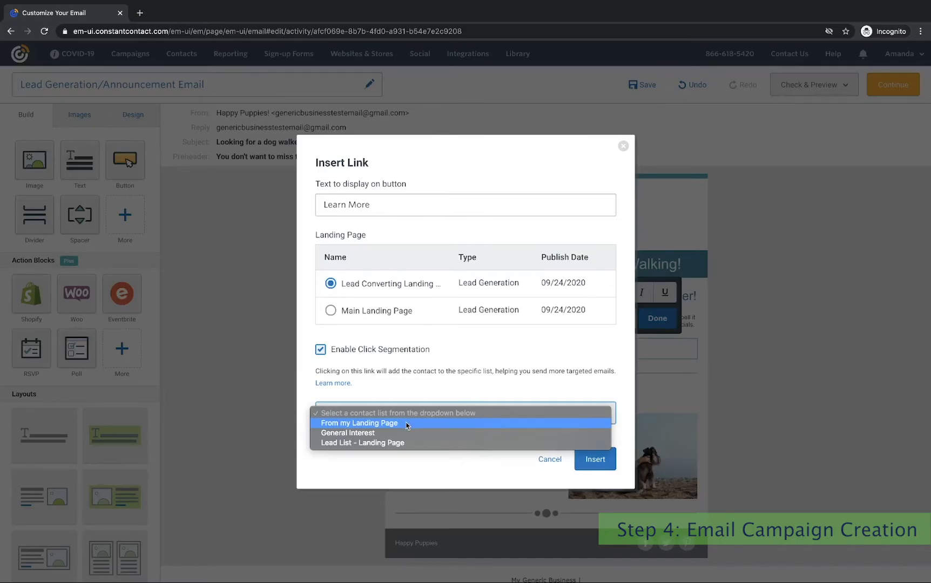
click(397, 382)
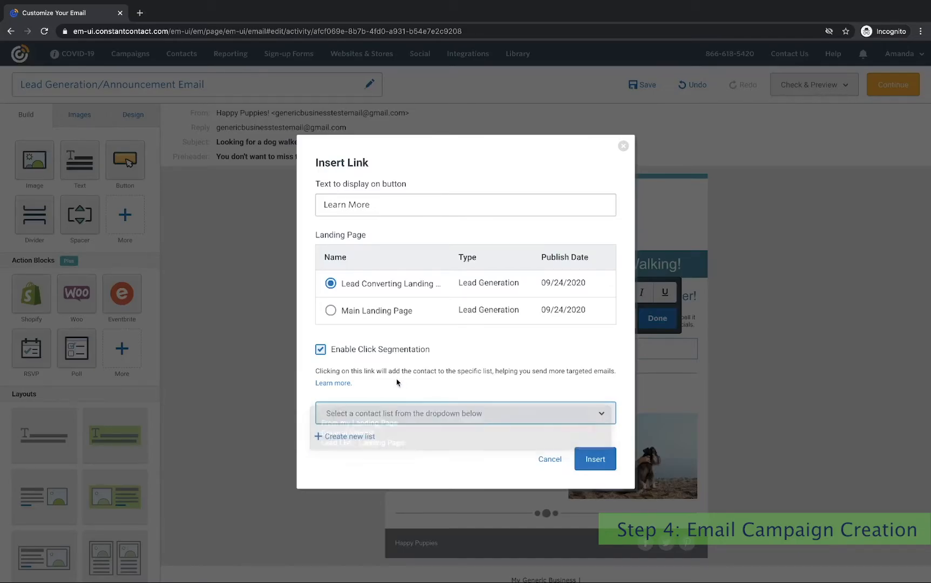
click(351, 436)
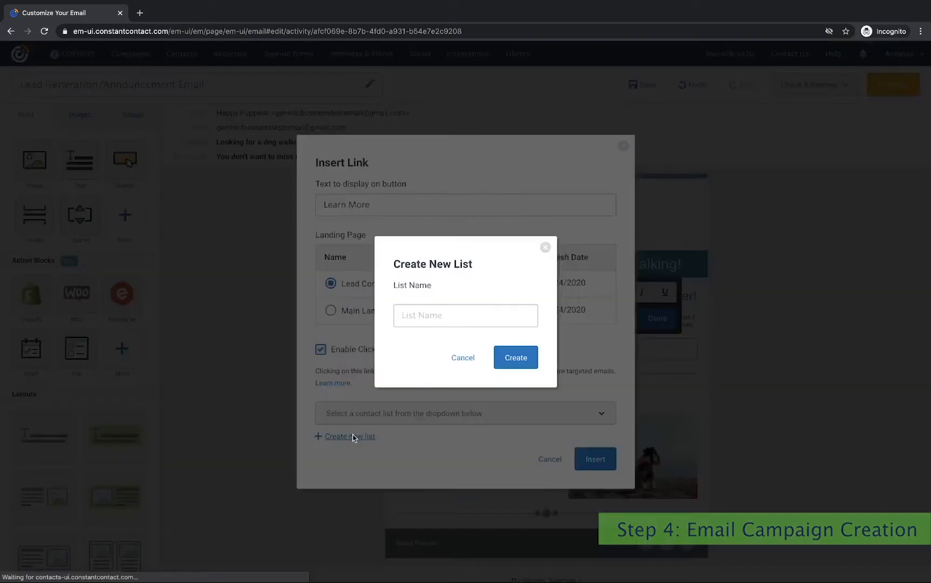
click(431, 317)
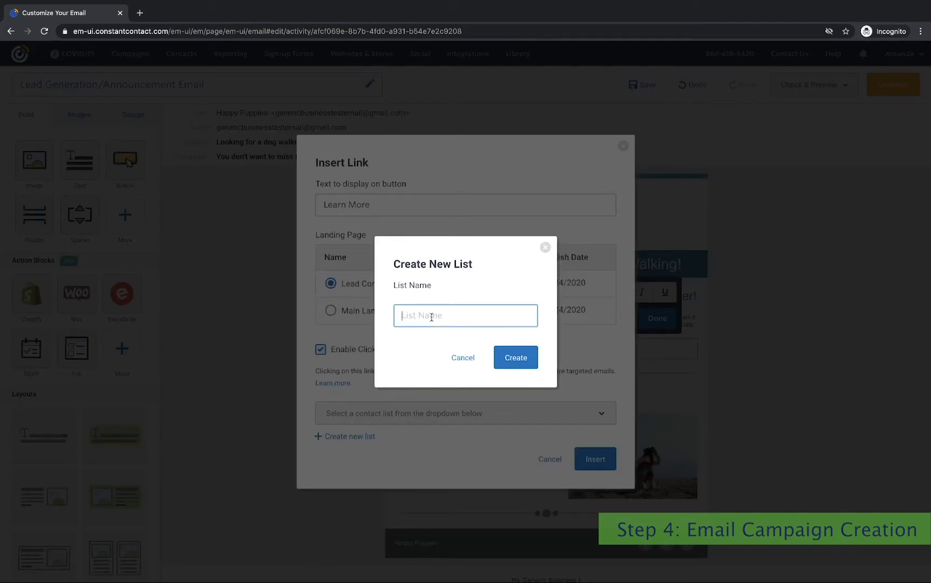
text(Lead)
key(BackSpace)
text(rn More Clickers)
click(516, 360)
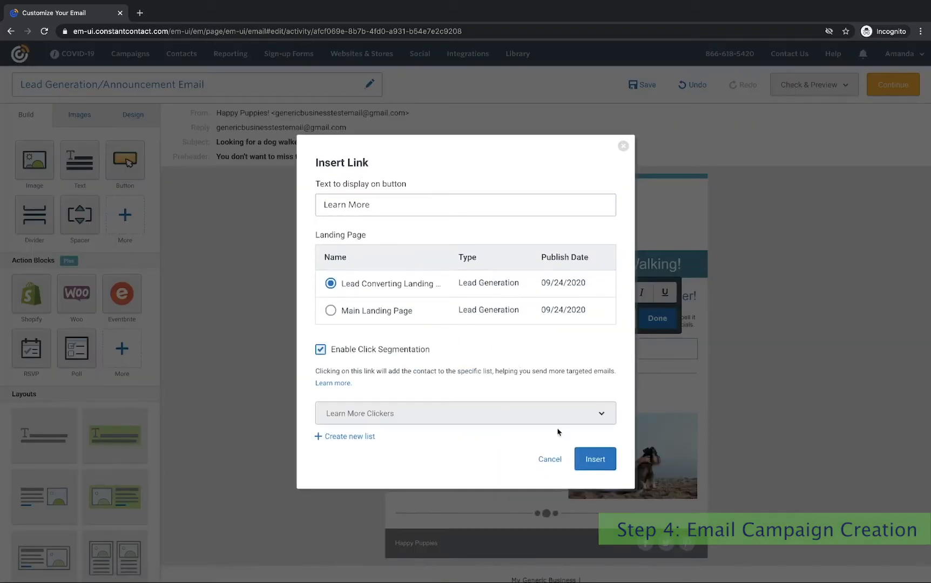
click(587, 461)
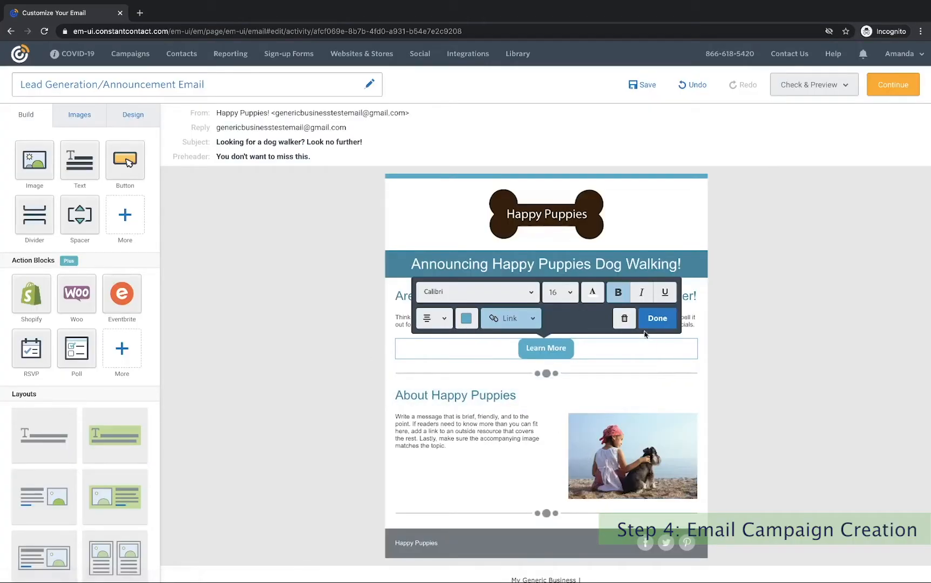
Add an empty opening line to the body text and start a greeting tag there.
click(656, 319)
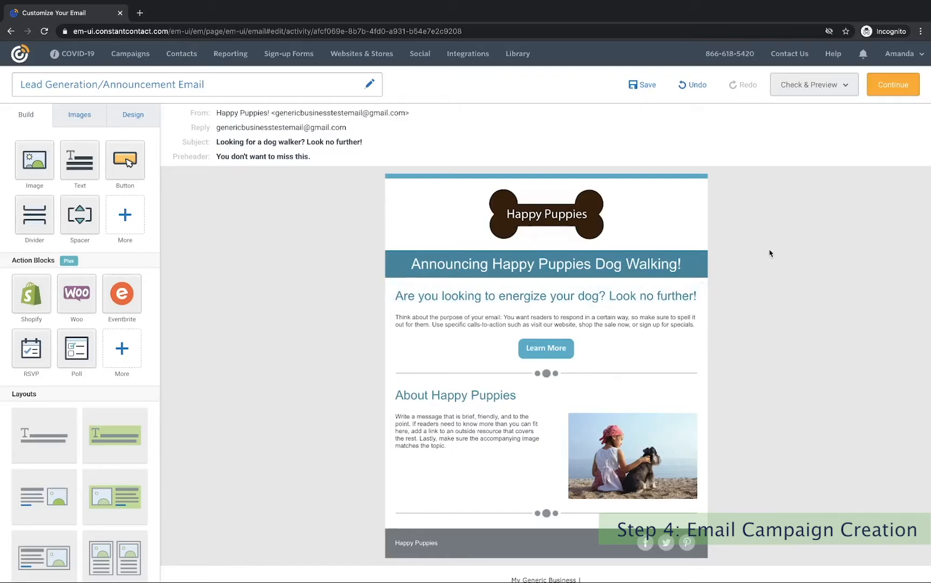
click(395, 316)
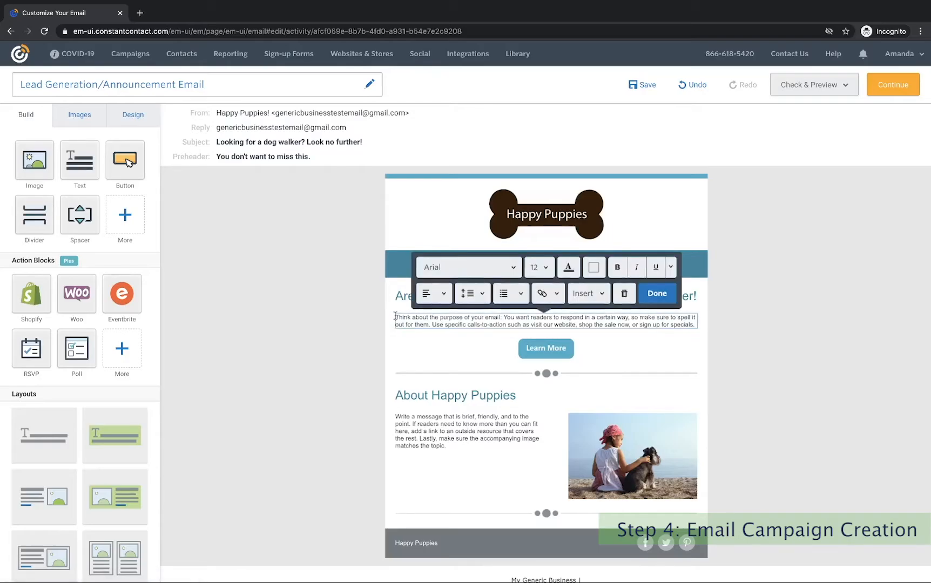
key(Return)
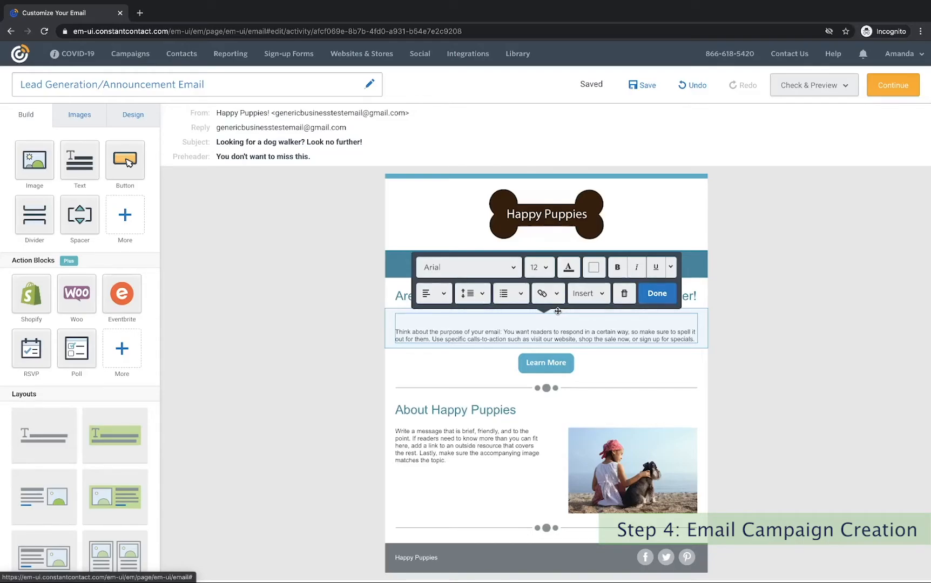
click(594, 298)
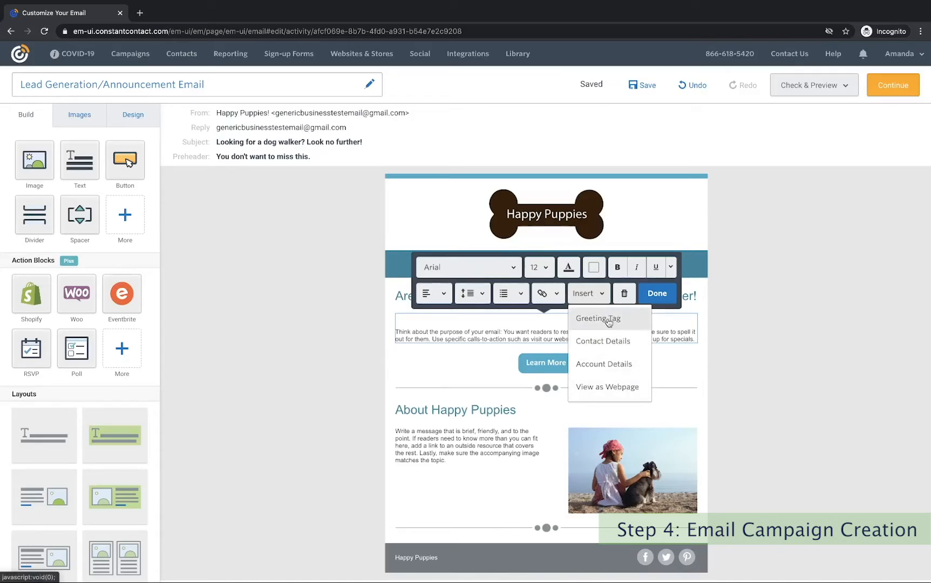
click(597, 318)
Change the greeting word from Hello to 'Dear', keep the 'Greetings!' fallback, and insert it.
click(357, 286)
drag(357, 286, 306, 289)
text(Dear)
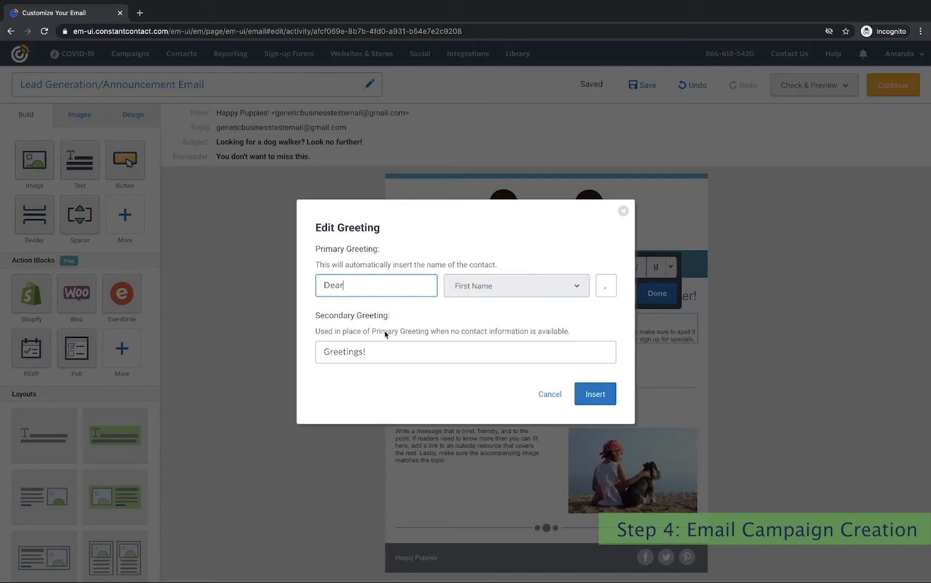
click(372, 352)
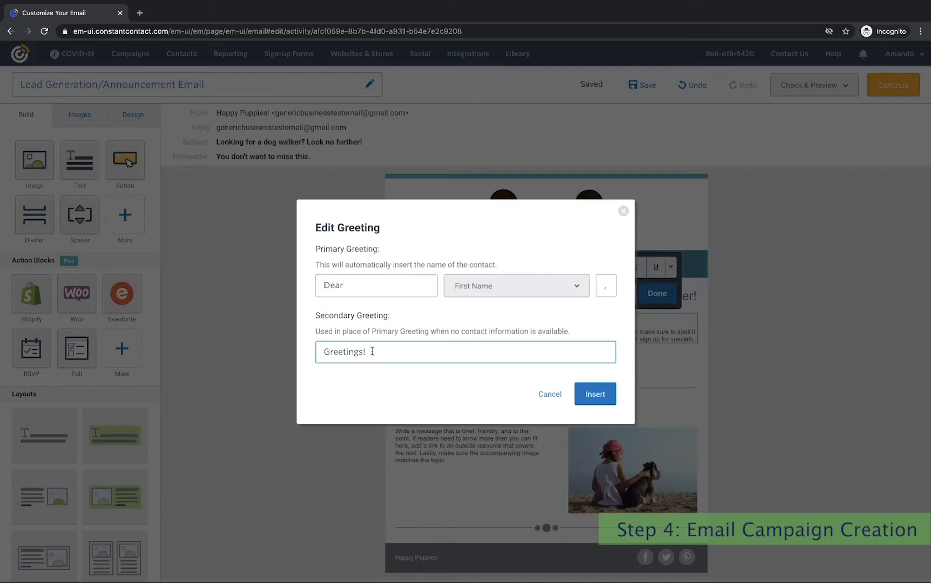
triple_click(372, 352)
click(372, 352)
drag(357, 286, 323, 285)
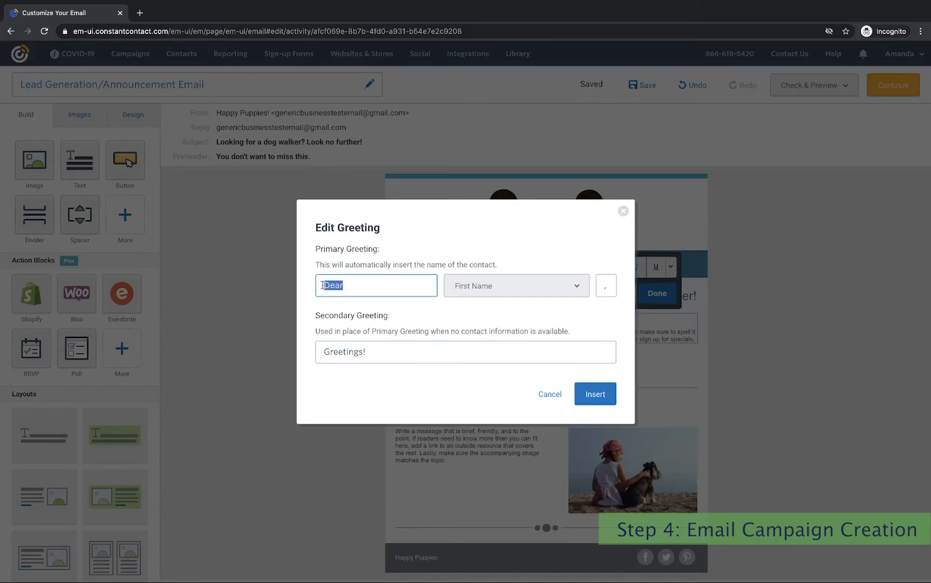
click(353, 286)
click(594, 394)
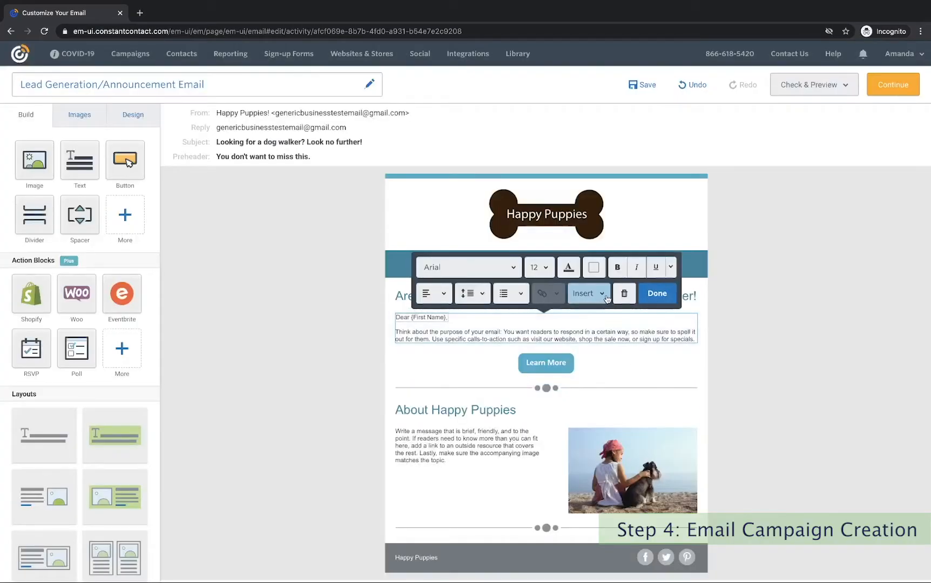
On a new line, insert the Dog's name contact detail followed by 'will be very happy'.
click(695, 340)
key(Return)
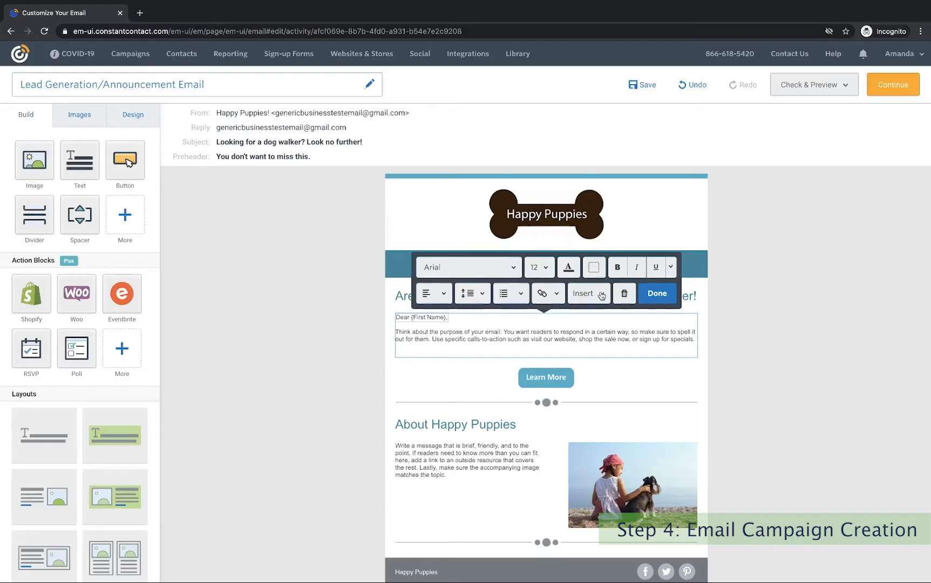
click(601, 294)
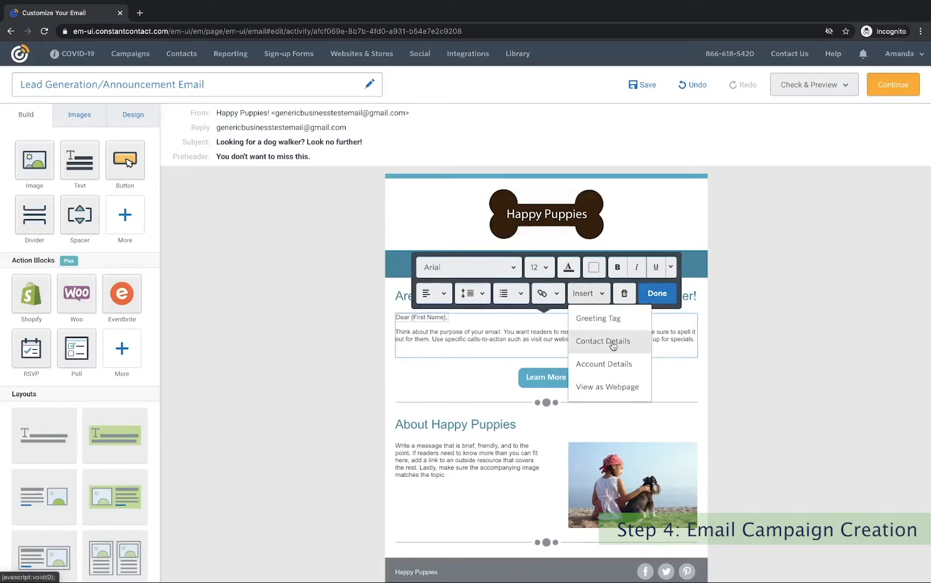
click(613, 345)
click(381, 278)
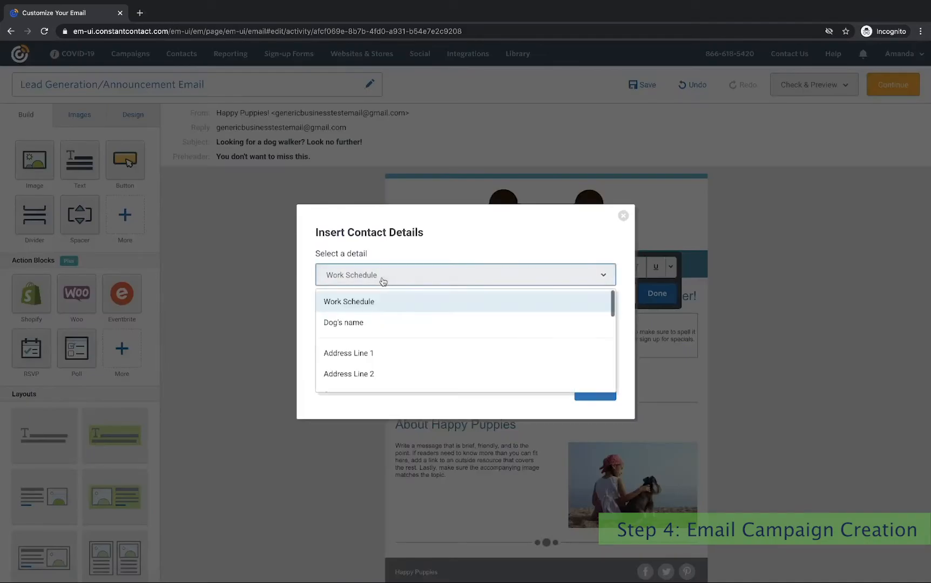
click(361, 322)
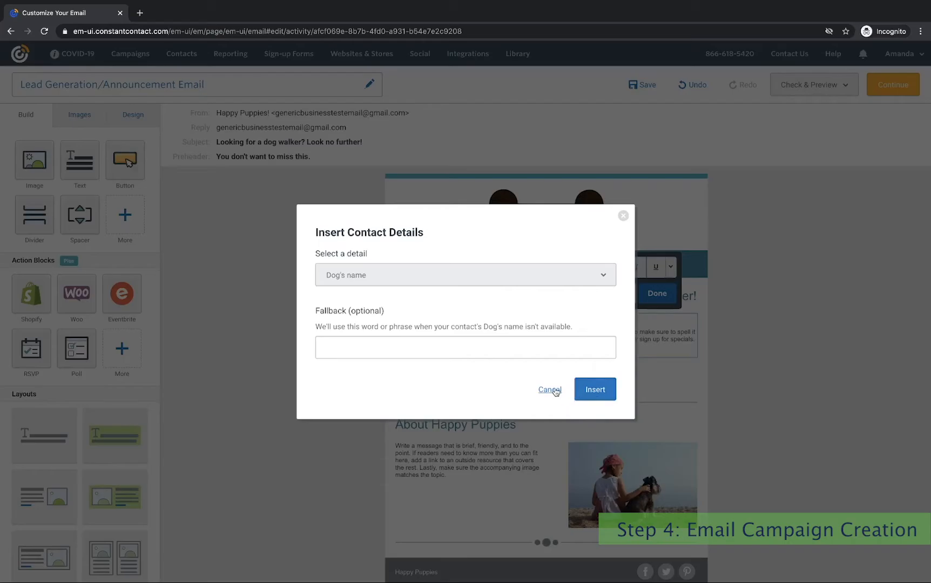
click(593, 388)
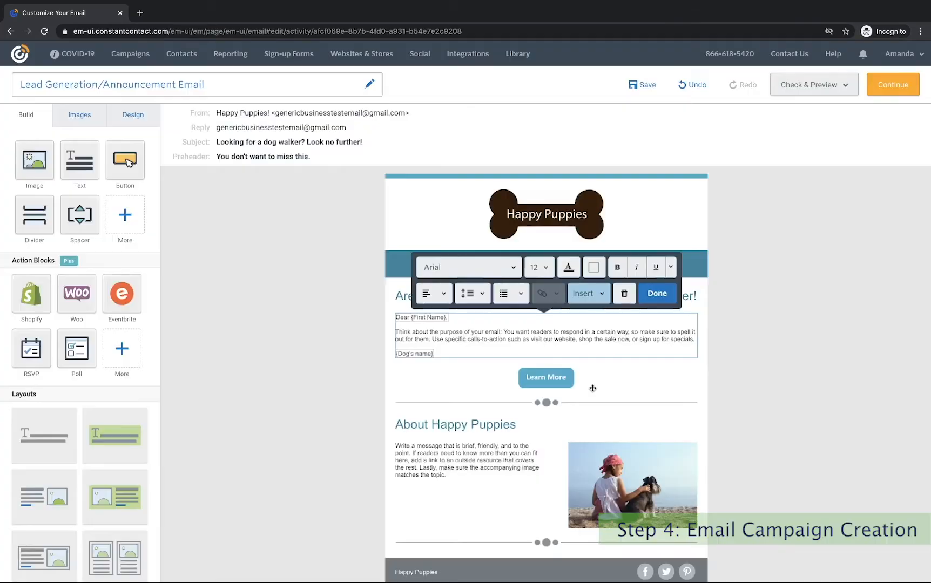
click(444, 351)
text(wil)
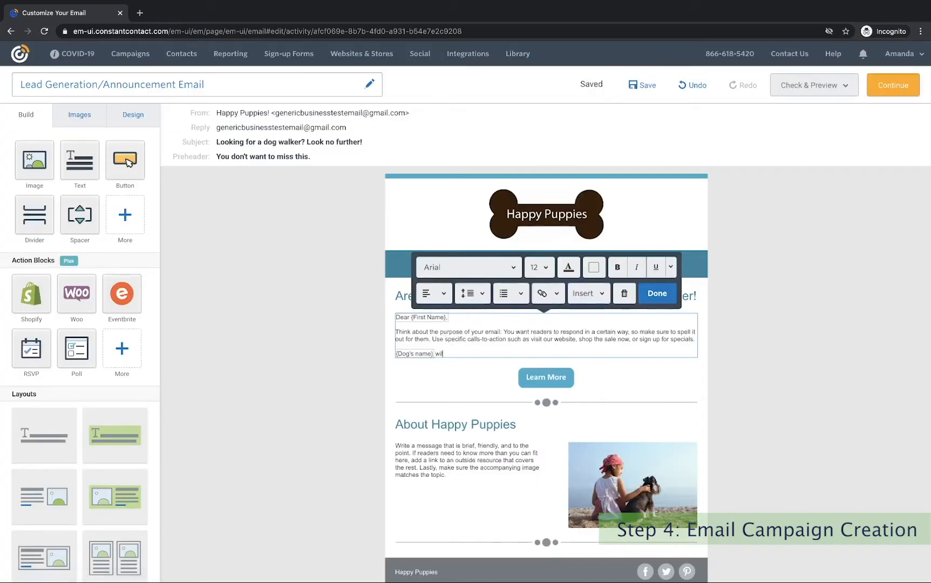
text(l be very happy!)
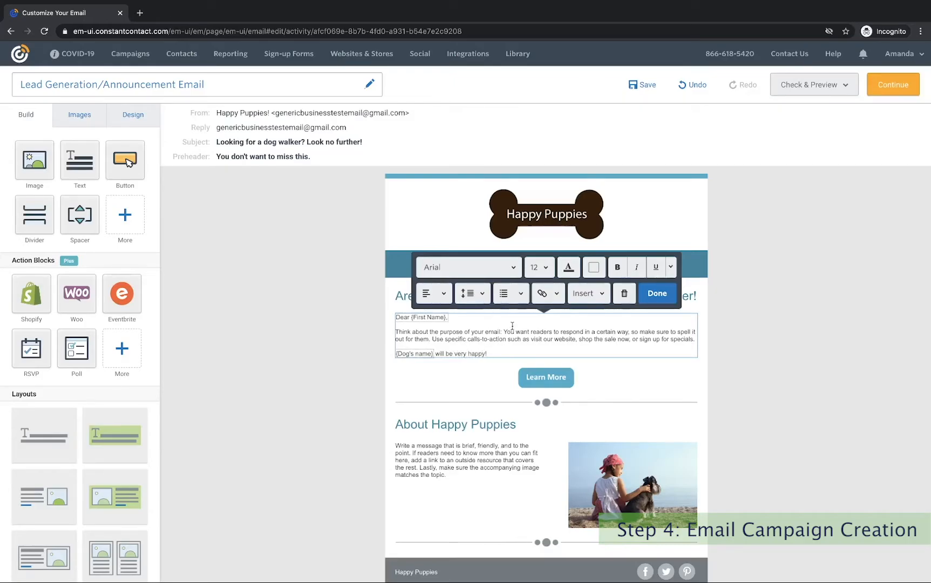
Give the {Dog's name} placeholder the fallback text 'Your dog'.
click(414, 356)
click(585, 296)
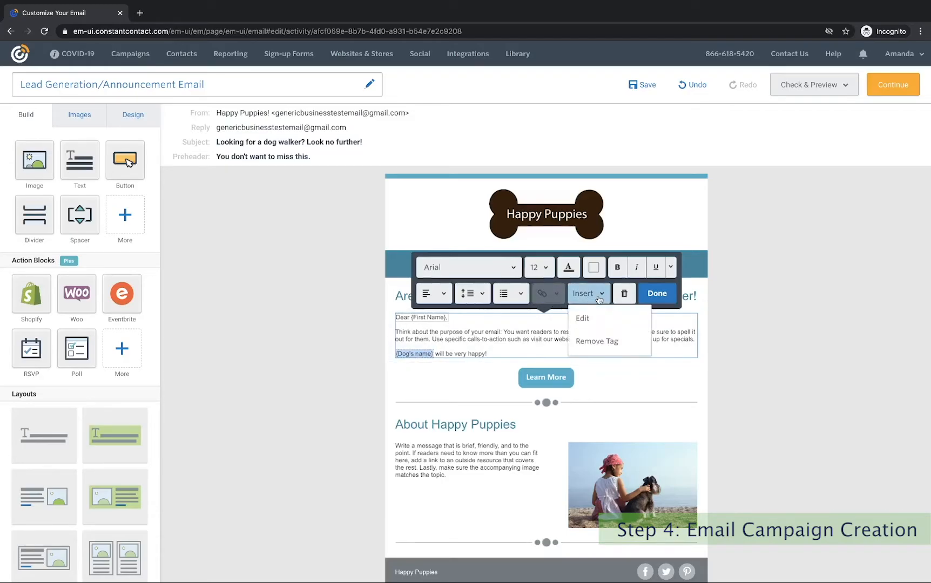
click(599, 326)
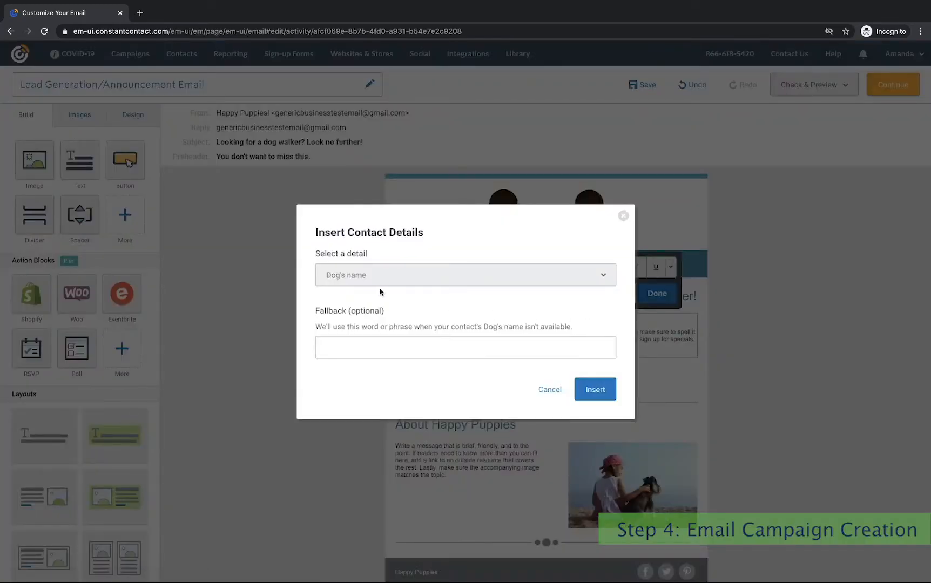
click(341, 342)
text(Your dog)
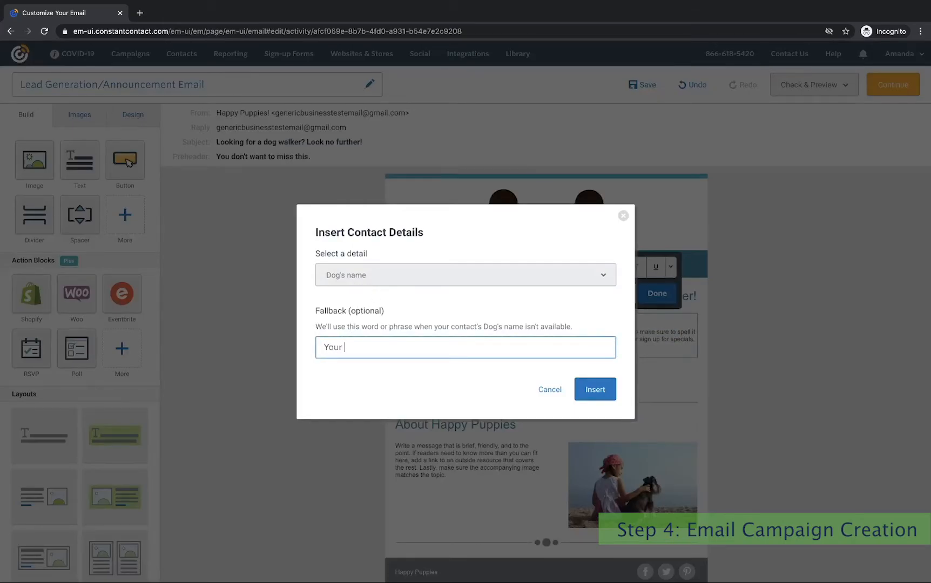
click(594, 390)
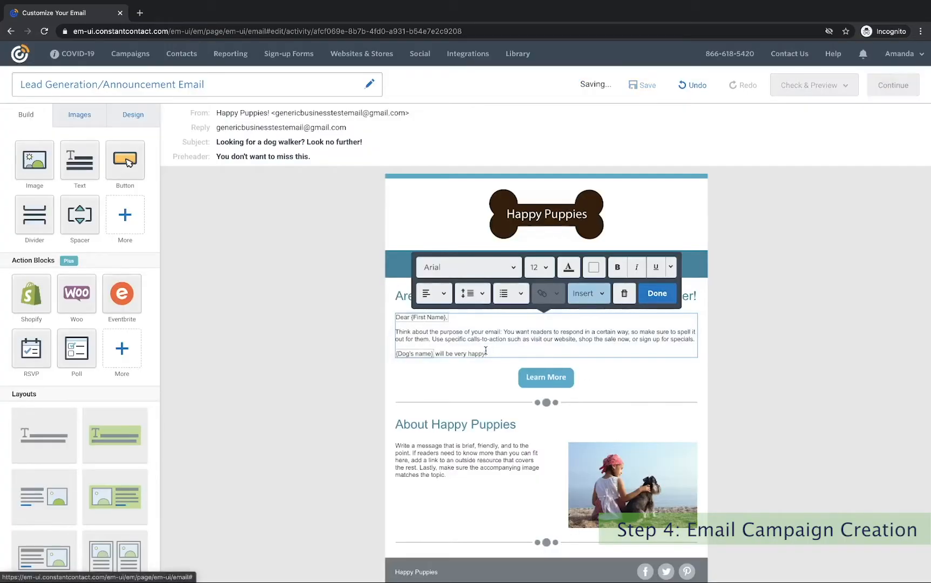
Open the footer's social icons block settings and browse the networks without adding any.
click(657, 294)
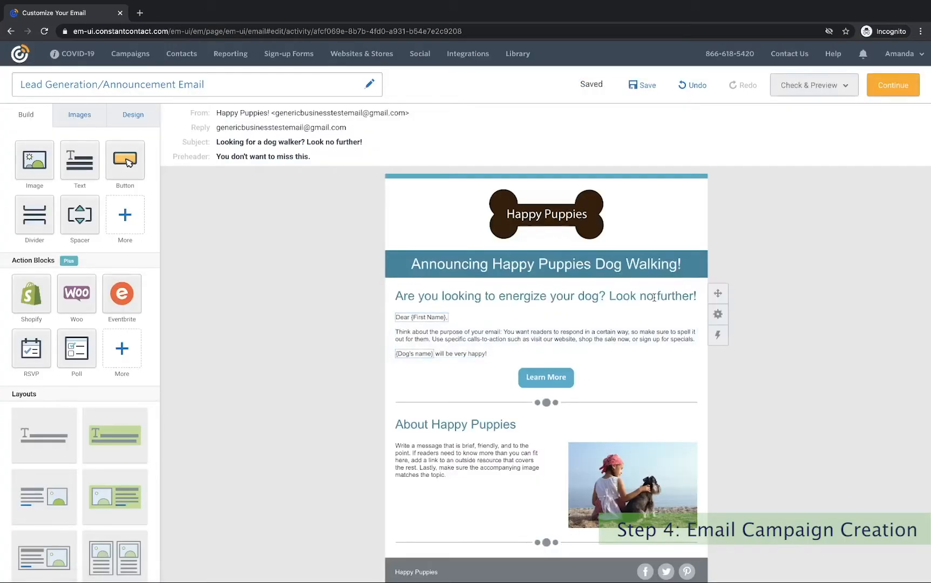
scroll(774, 346, down, 1)
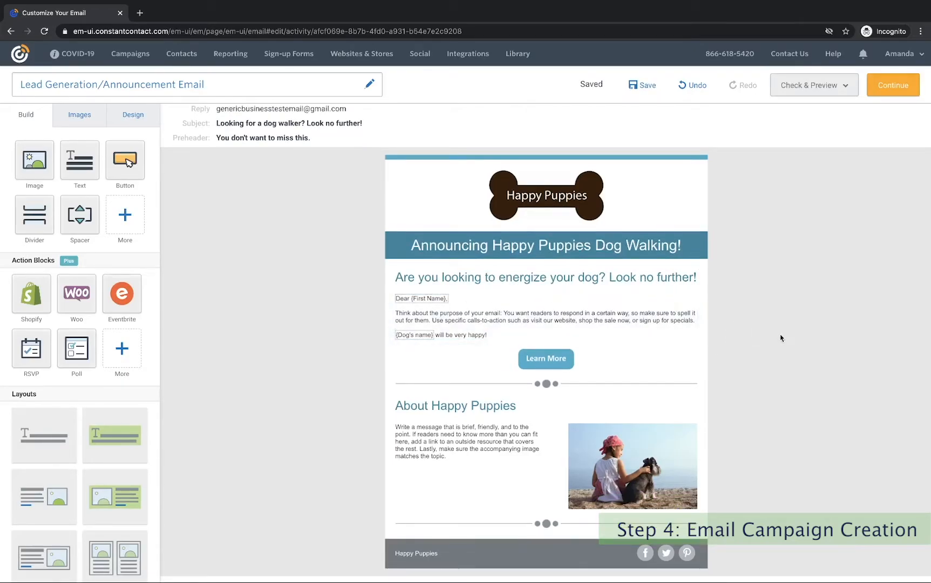
scroll(723, 337, down, 3)
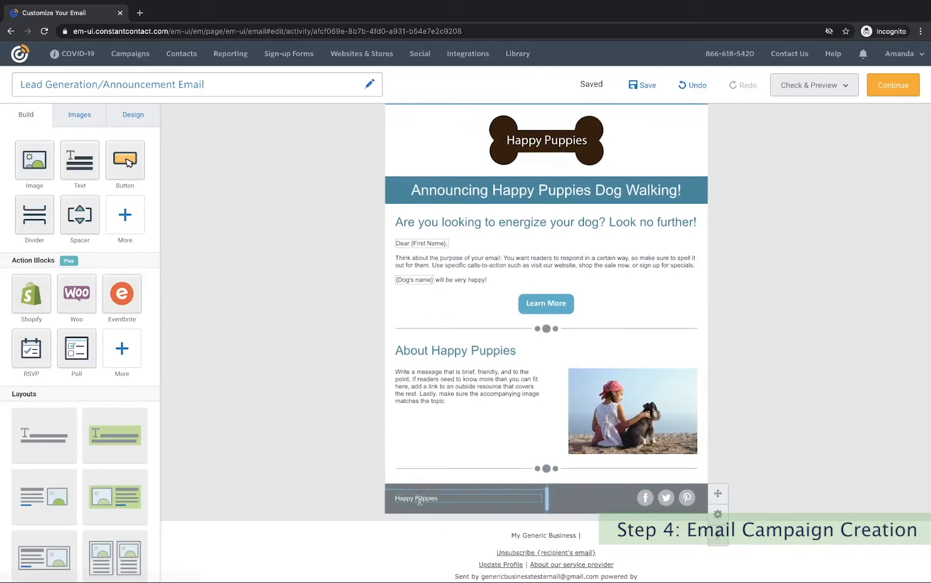
click(632, 497)
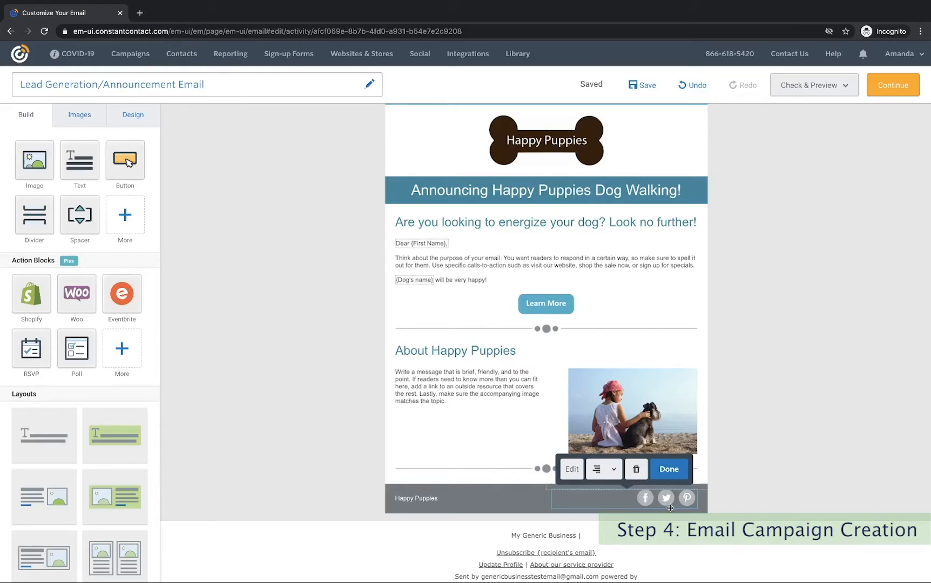
click(575, 469)
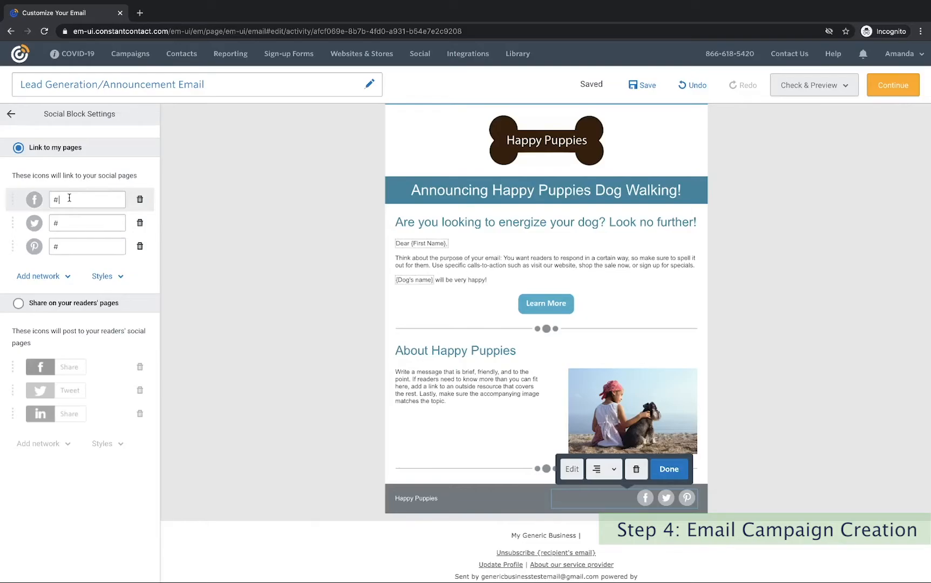
click(44, 276)
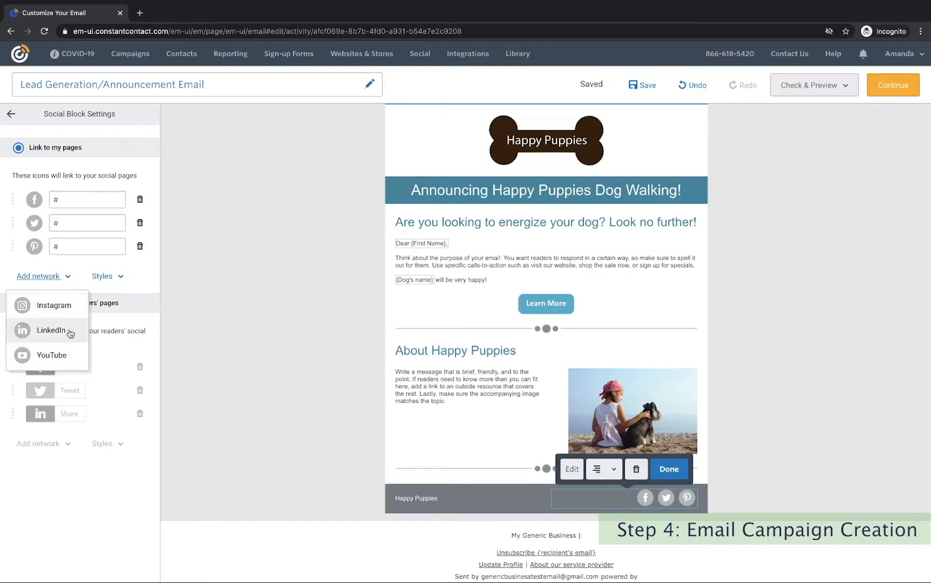
click(84, 482)
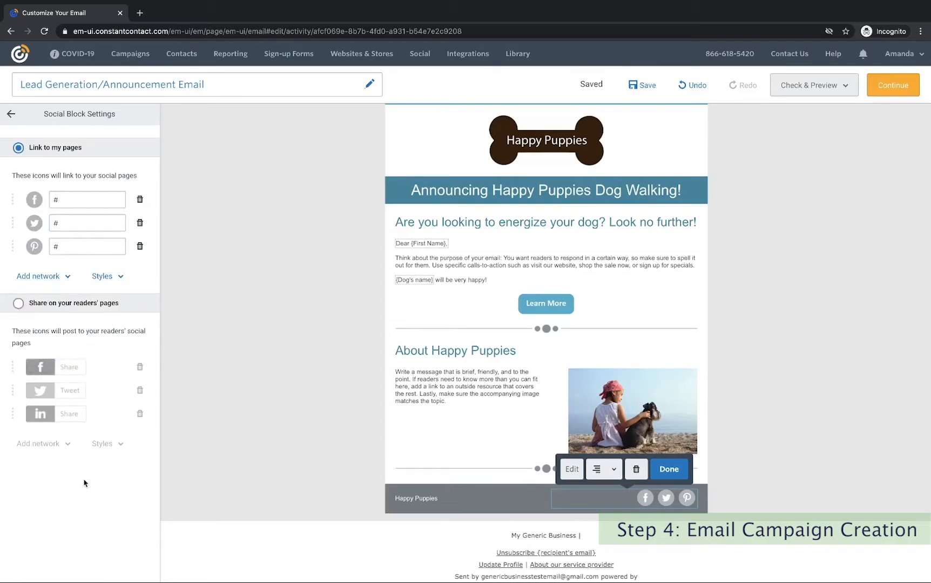
Try coloured, black and bubble icon styles, then settle on the grey social icons.
click(118, 279)
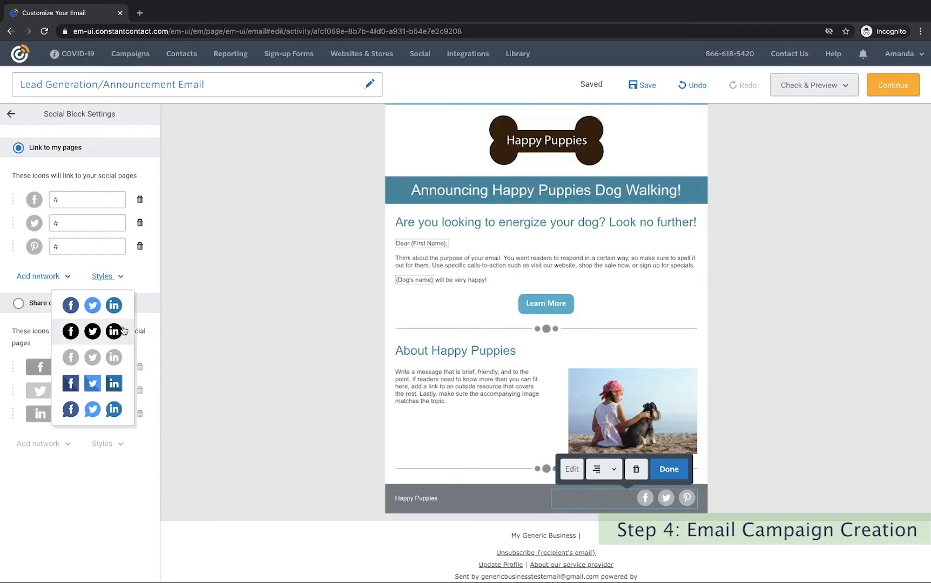
click(92, 306)
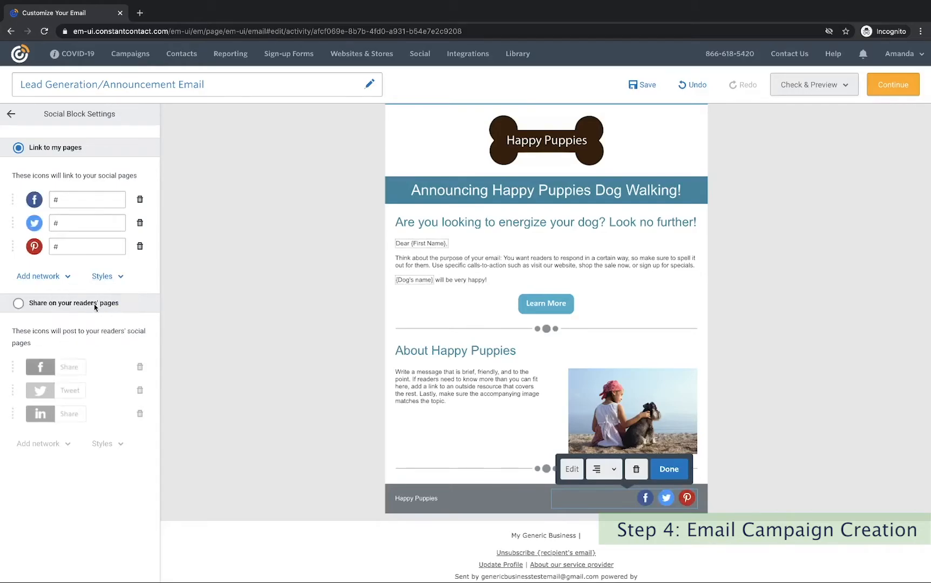
click(119, 279)
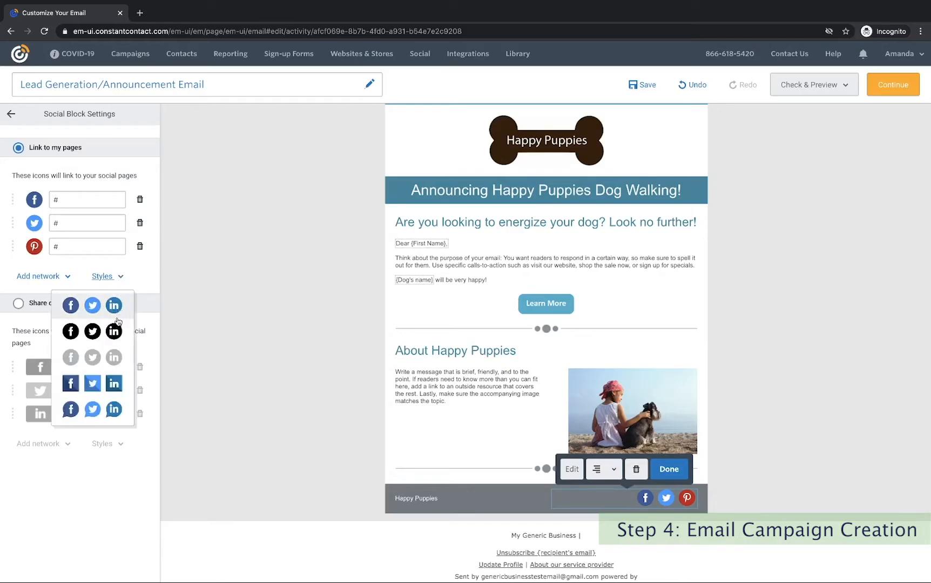
click(102, 354)
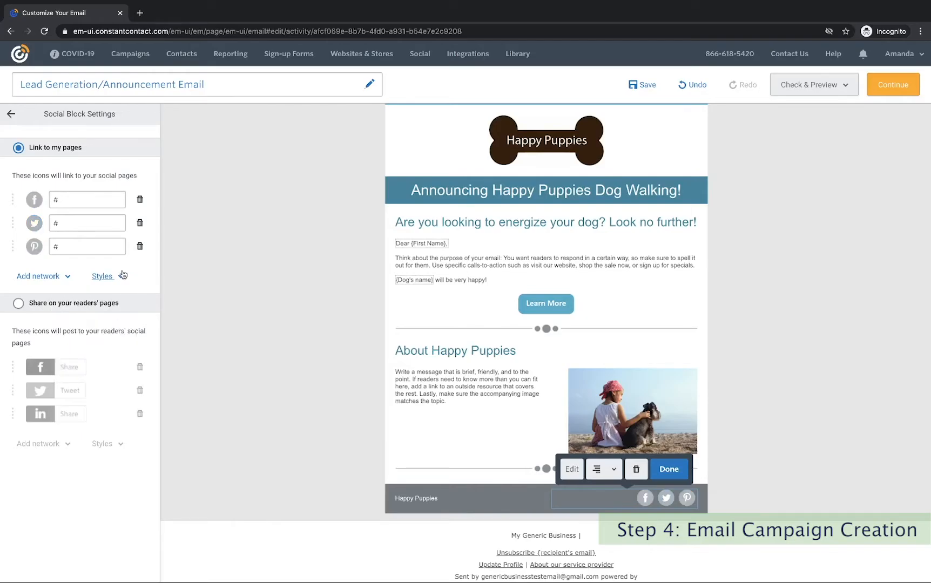
click(120, 276)
click(104, 324)
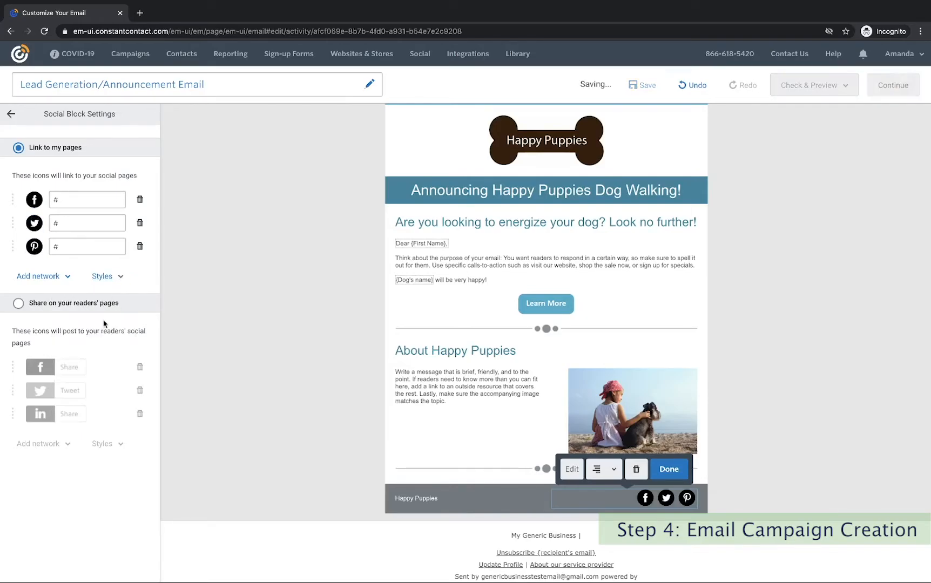
click(120, 277)
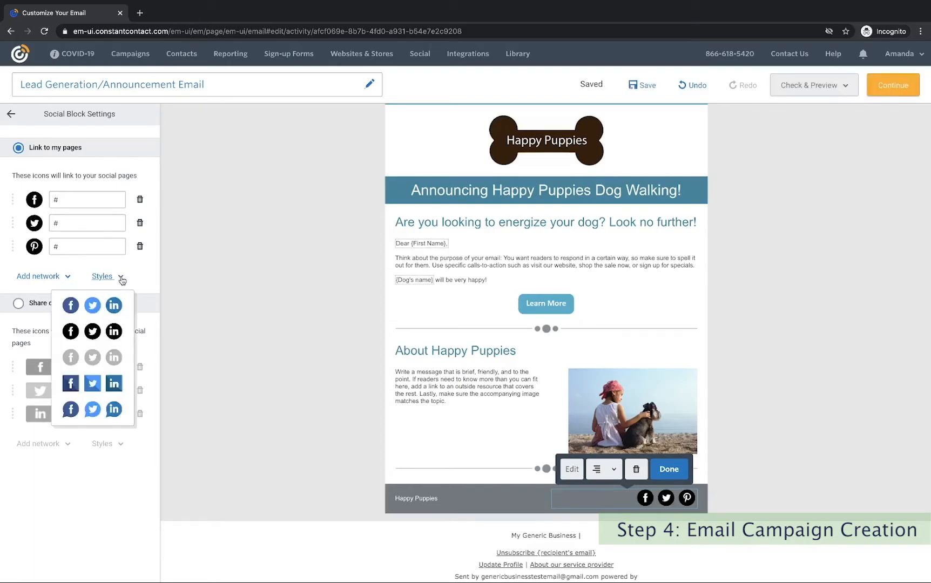
click(102, 404)
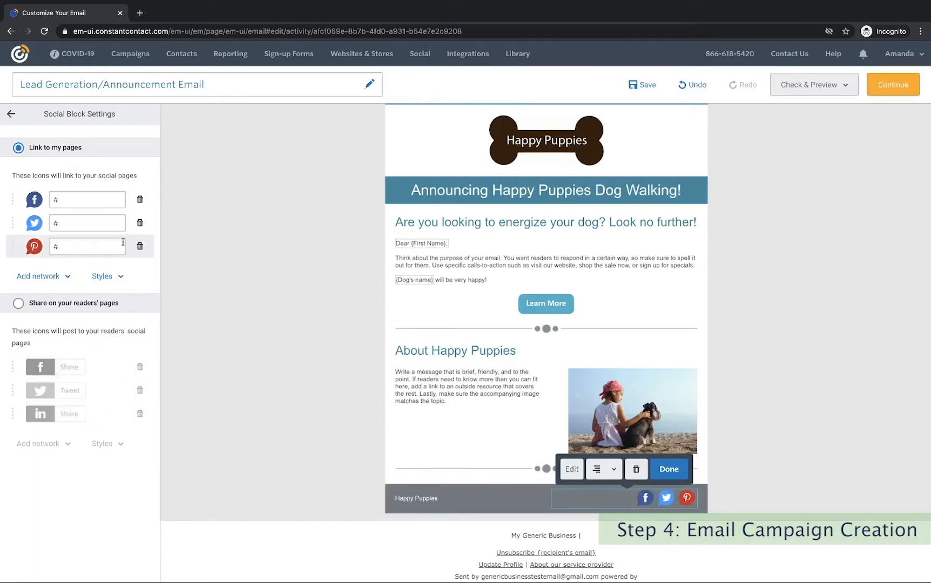
click(117, 280)
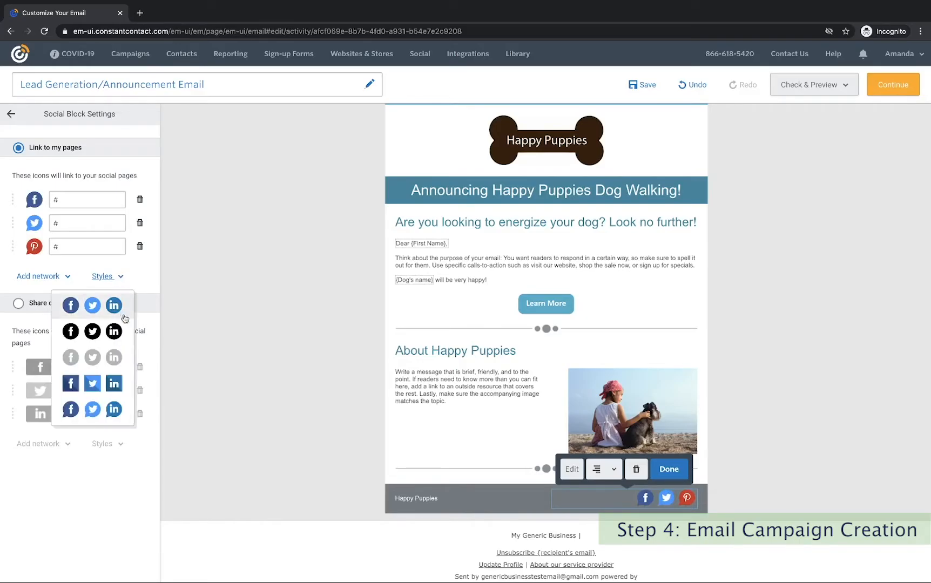
click(108, 353)
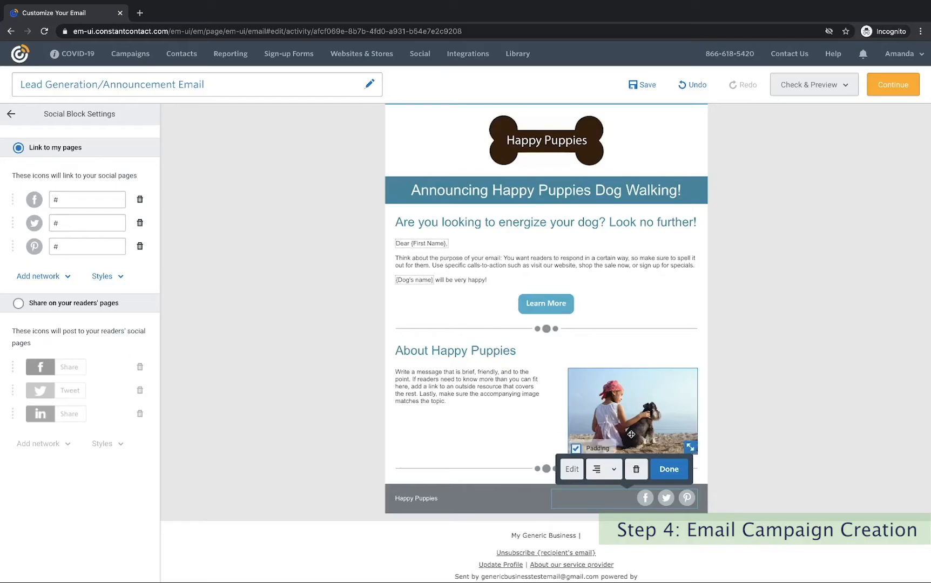
click(72, 197)
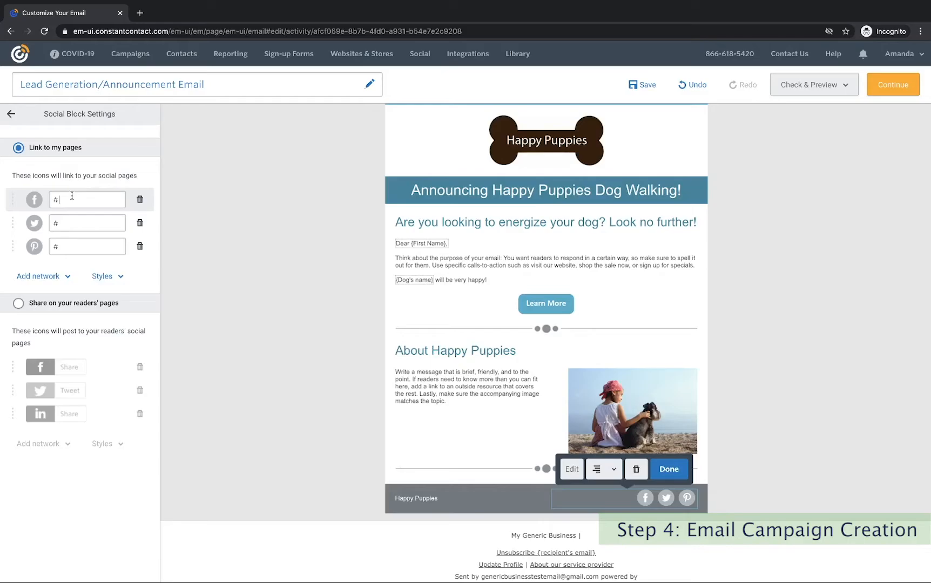
click(668, 468)
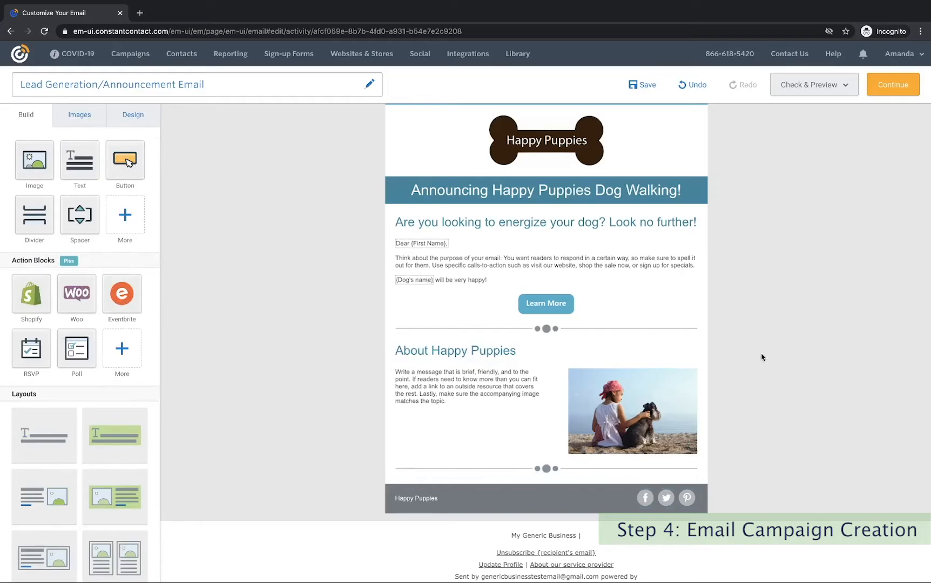
scroll(760, 357, down, 1)
Open the footer's Physical Address form and begin entering the first address line.
click(571, 485)
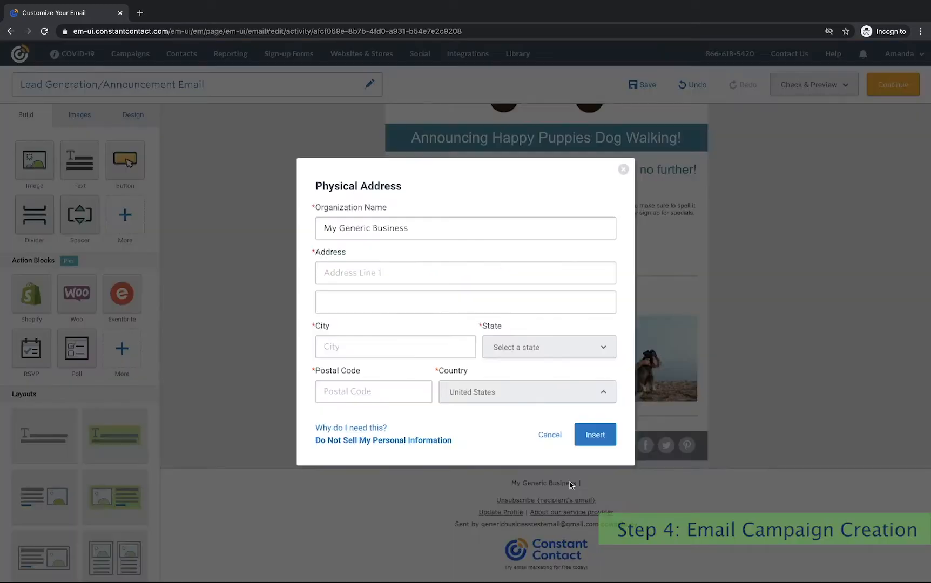
click(374, 272)
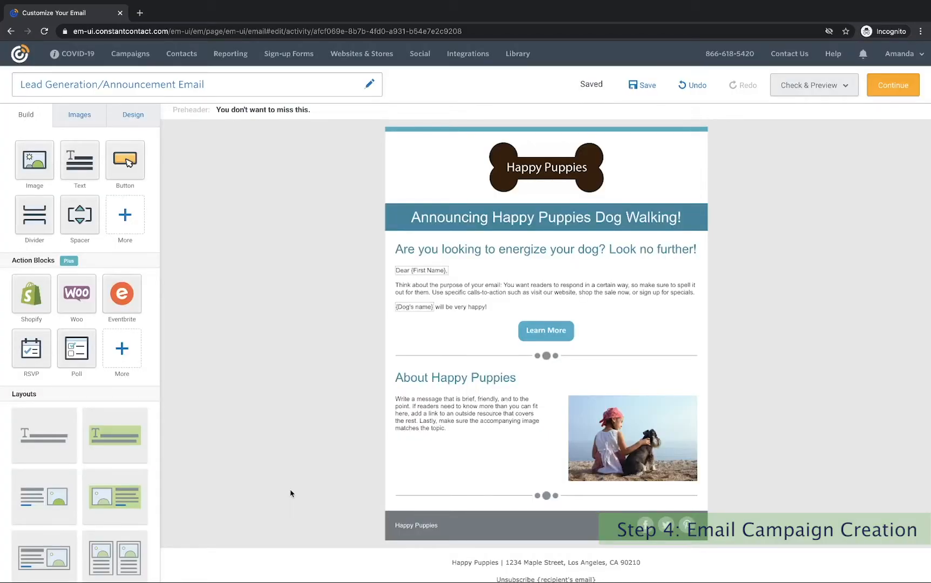
Review the email in Desktop and Mobile previews, then send the test copy to the listed address.
click(819, 95)
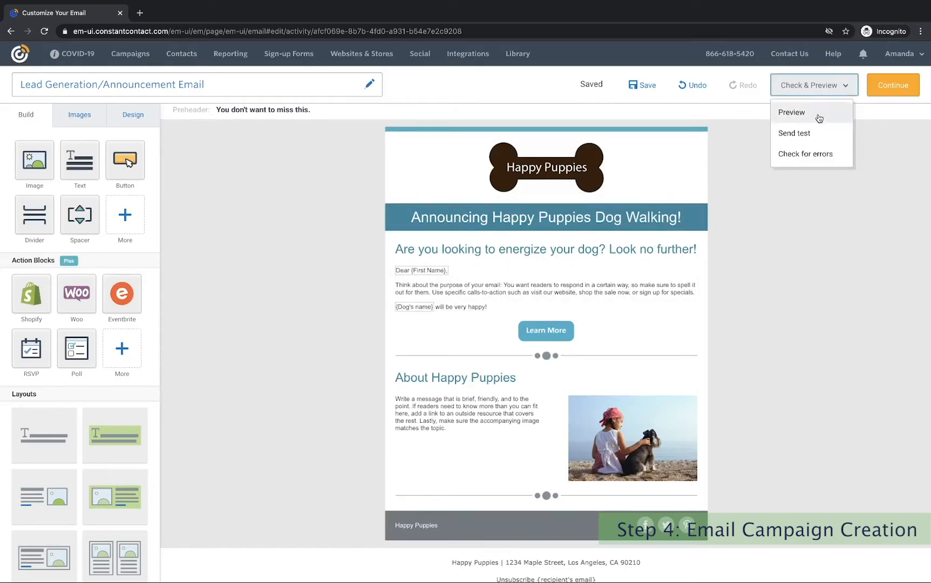
click(817, 137)
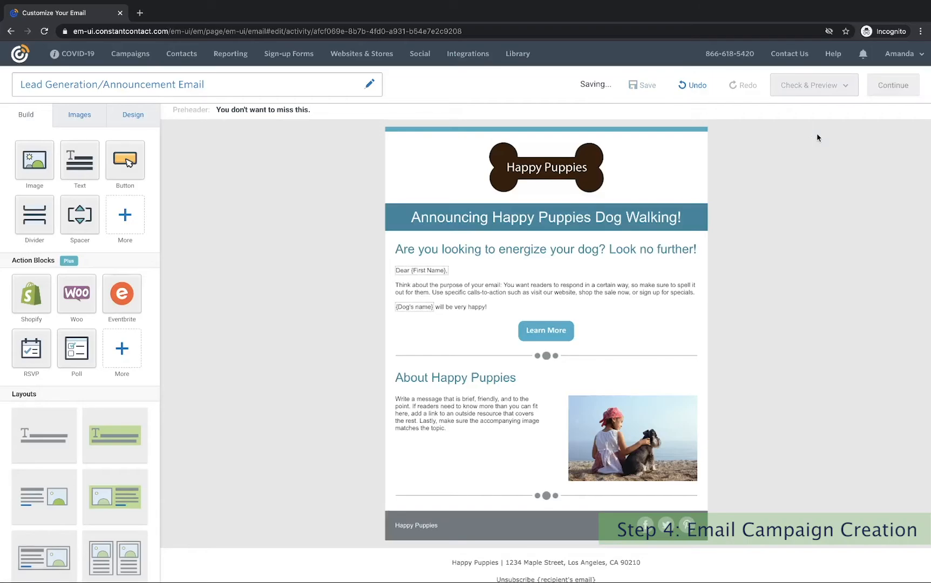
scroll(487, 293, down, 1)
scroll(485, 294, down, 5)
scroll(485, 293, up, 6)
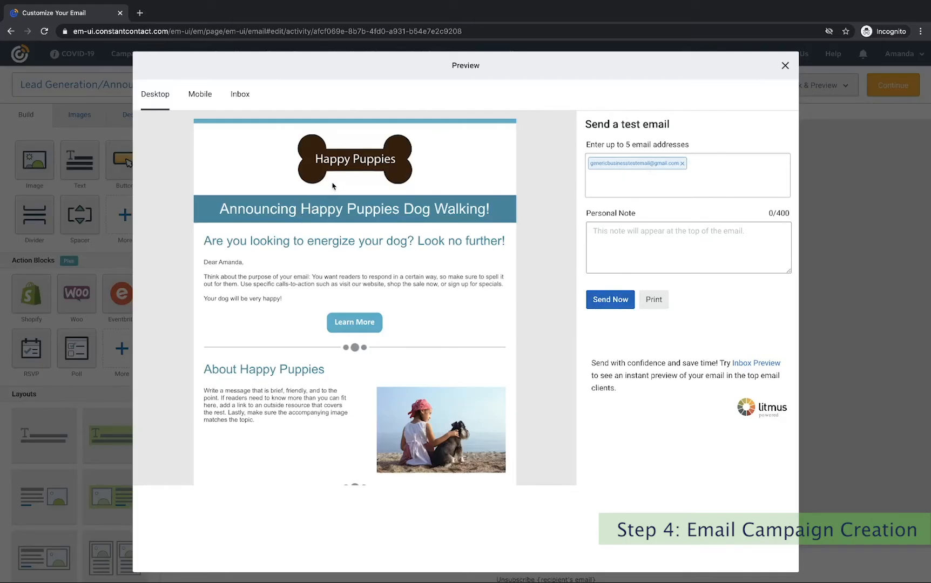
scroll(326, 211, down, 2)
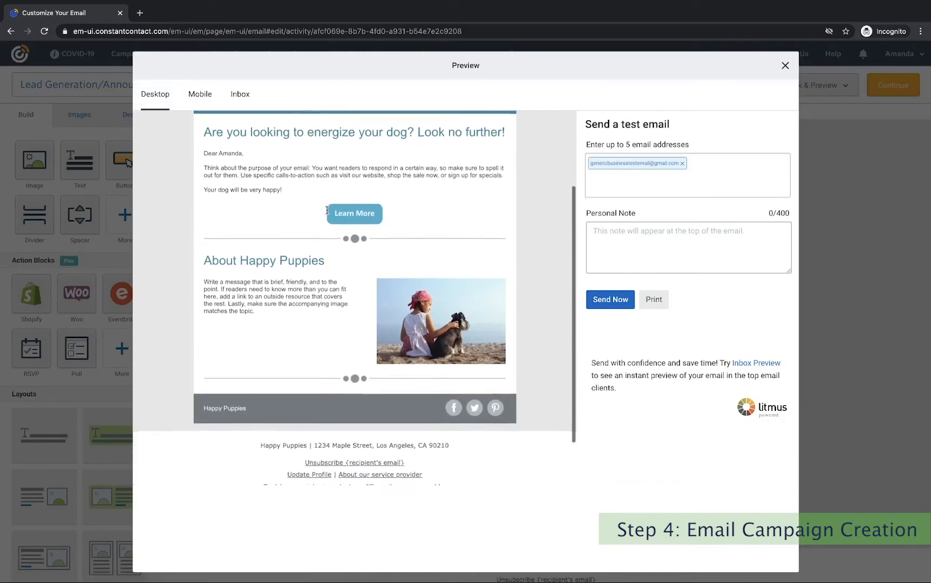
scroll(327, 210, down, 2)
scroll(329, 236, up, 1)
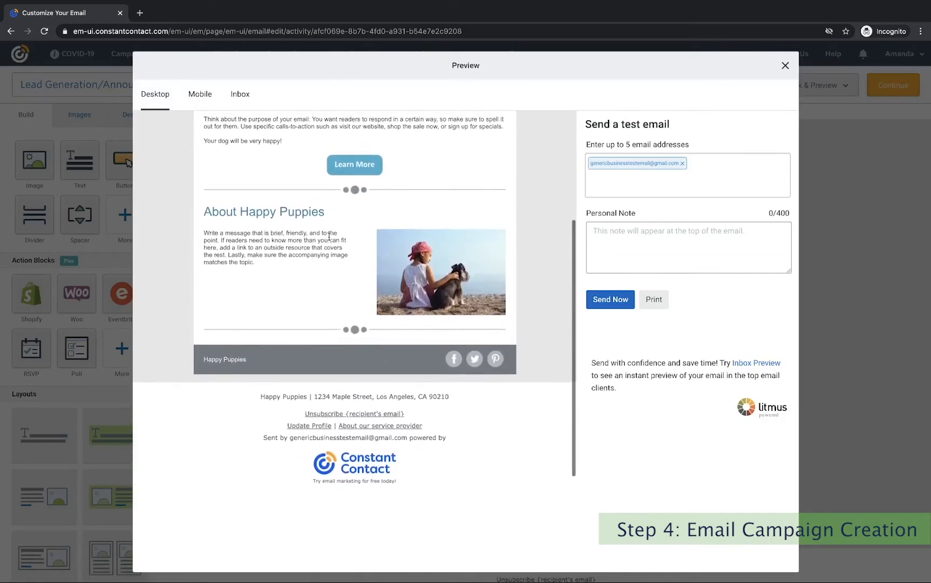
scroll(328, 236, up, 5)
click(200, 94)
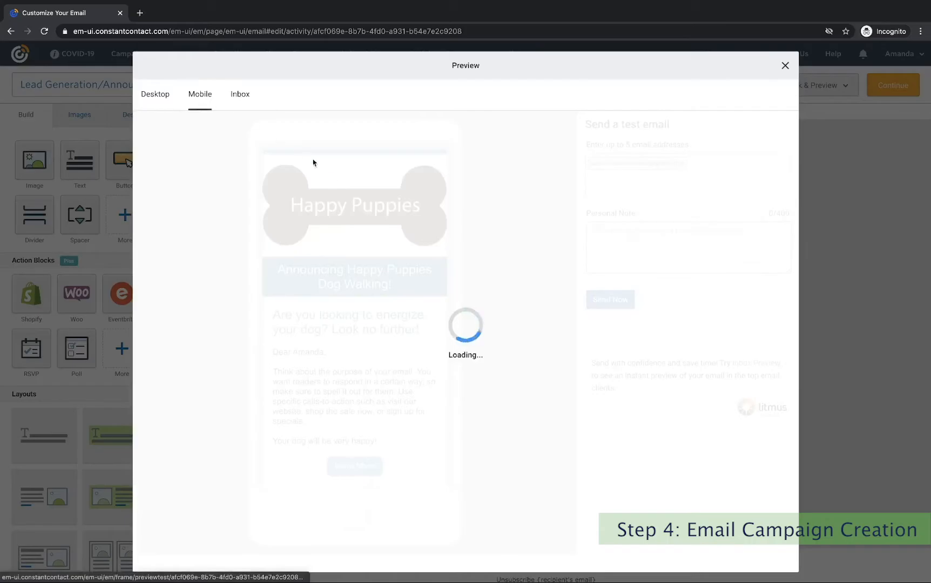
scroll(365, 201, down, 3)
scroll(364, 202, down, 7)
scroll(364, 202, up, 10)
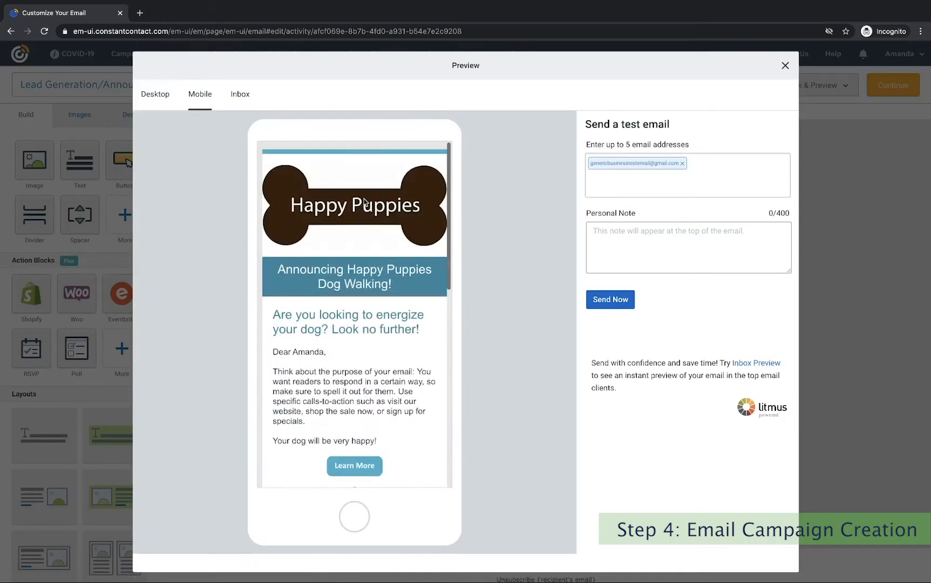
click(157, 104)
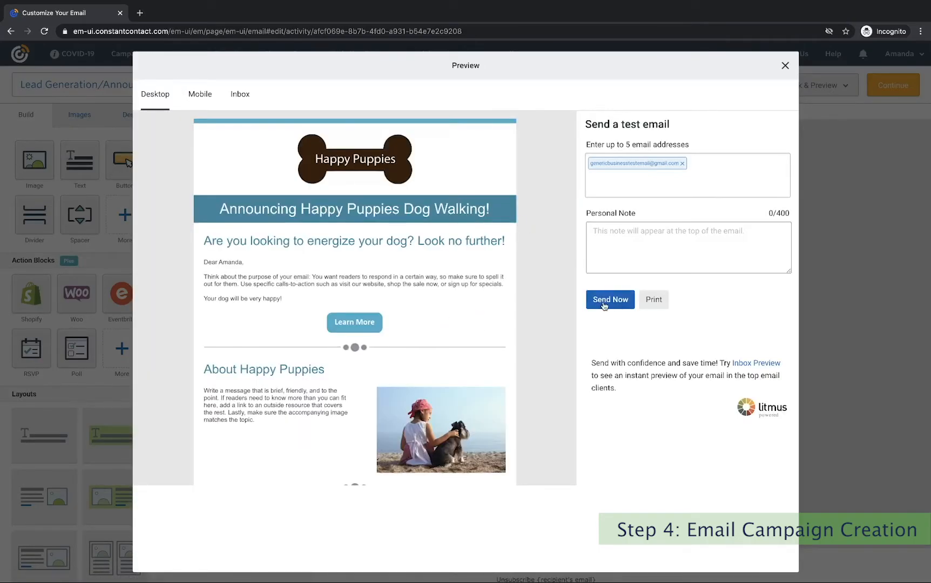
click(604, 305)
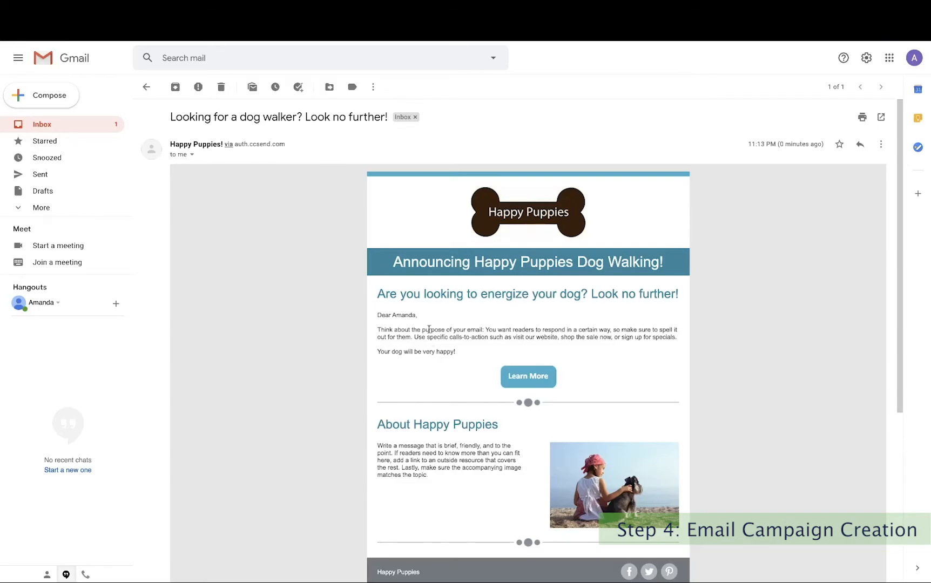
Follow the Learn More link in the received Gmail test email.
click(540, 377)
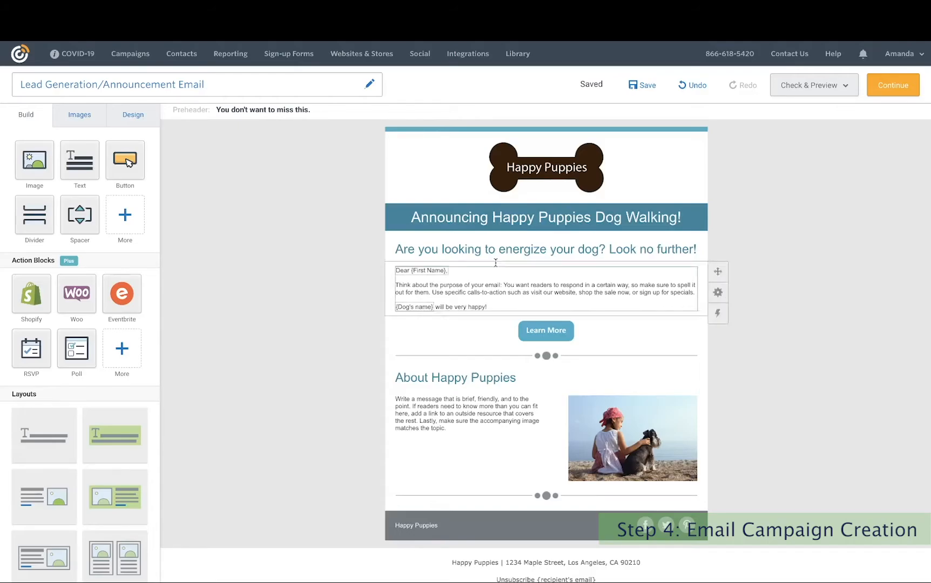
In send settings, choose Email Lists with General Interest checked and switch on the A/B Test toggle.
click(884, 94)
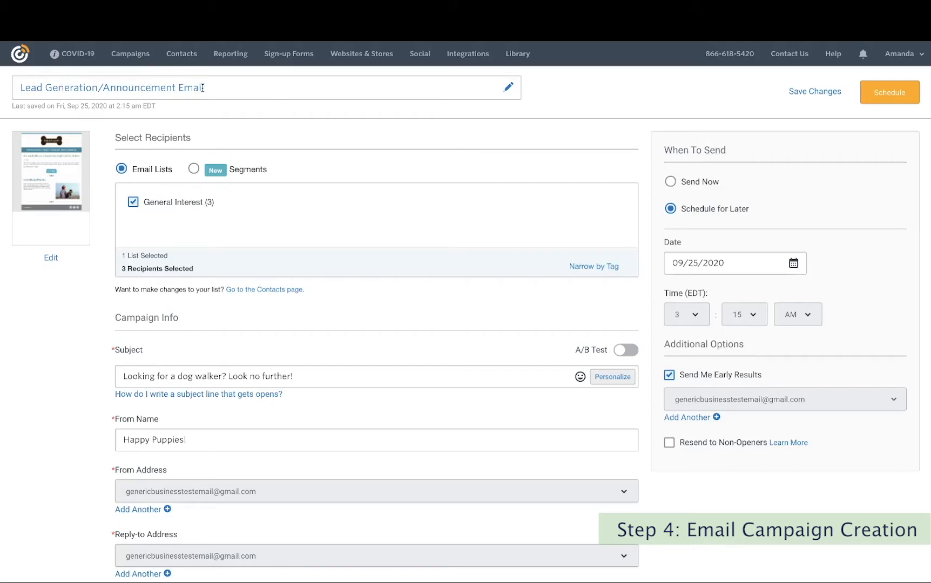
click(194, 170)
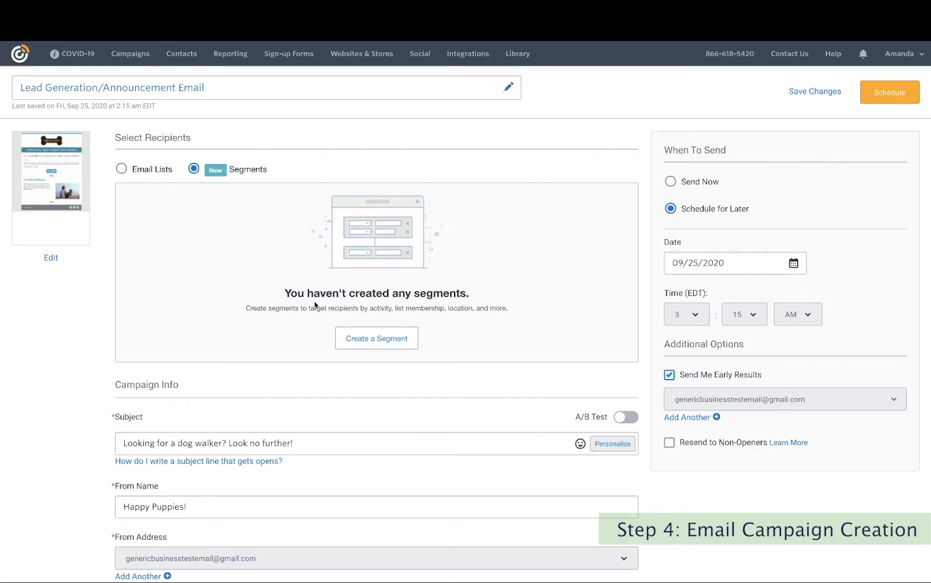
click(121, 169)
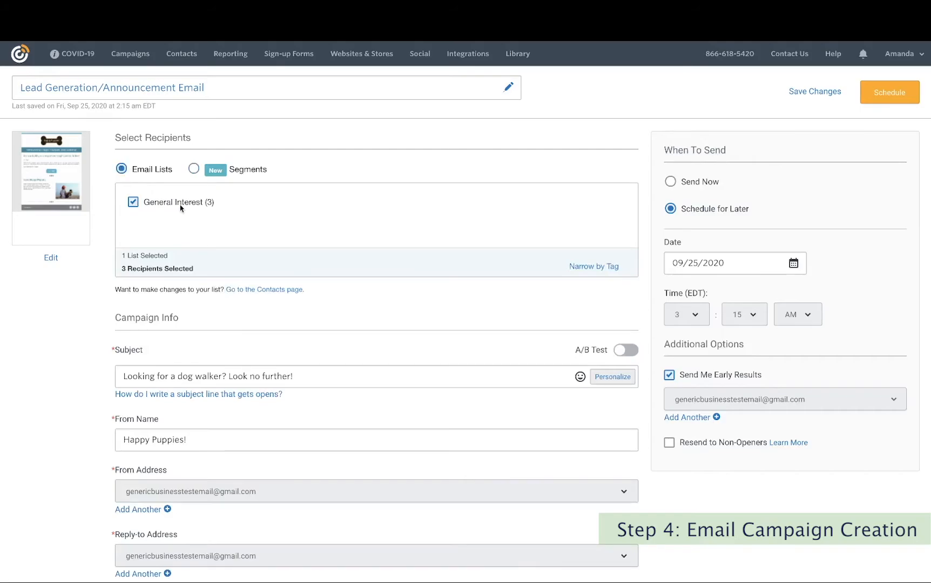
scroll(404, 279, down, 1)
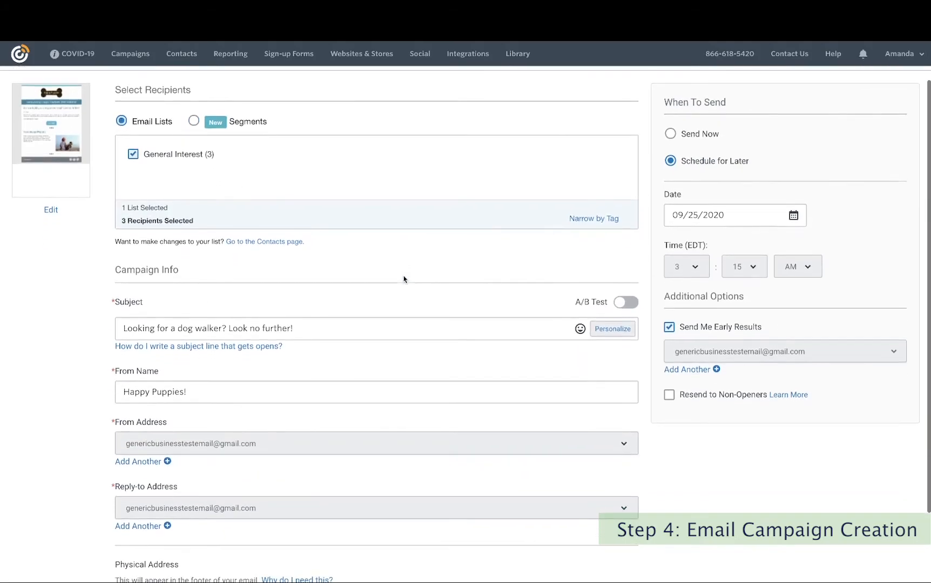
scroll(403, 279, down, 1)
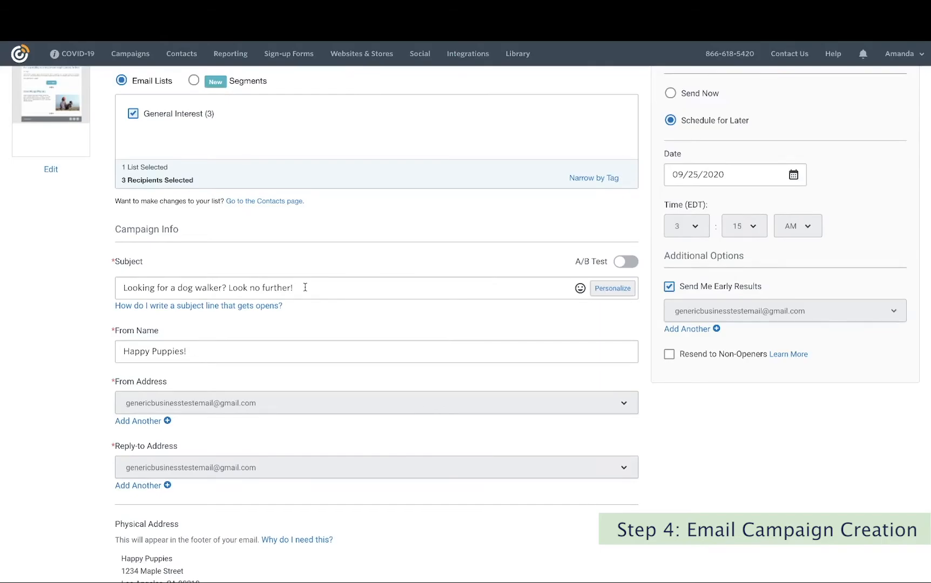
click(630, 269)
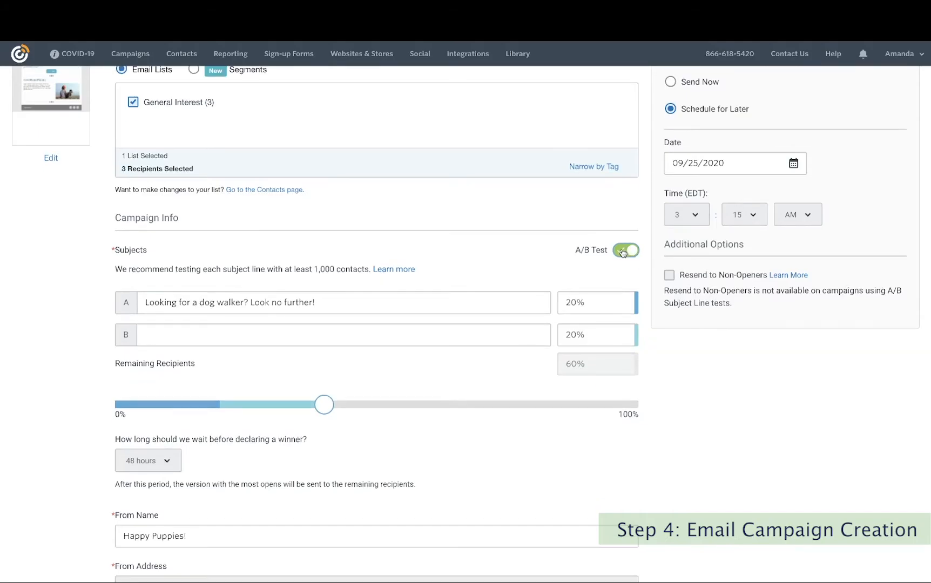
Append the raised-hands 🙌 emoji to the end of subject A.
click(322, 304)
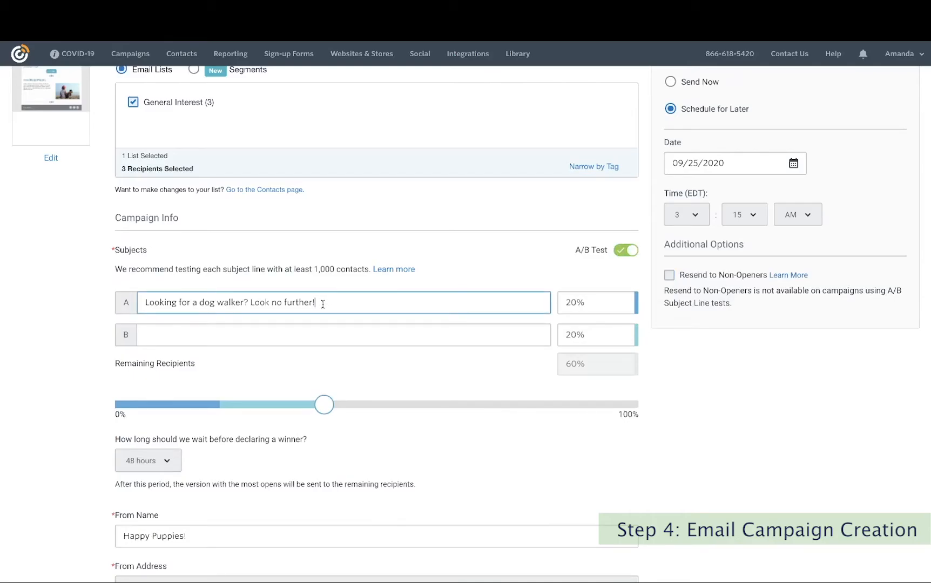
click(631, 251)
click(377, 280)
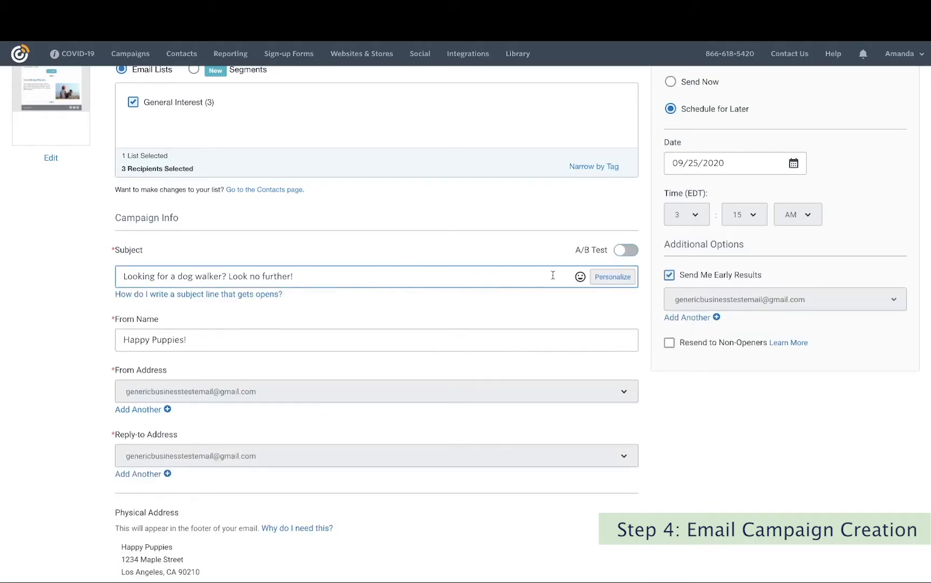
click(579, 277)
scroll(556, 352, down, 3)
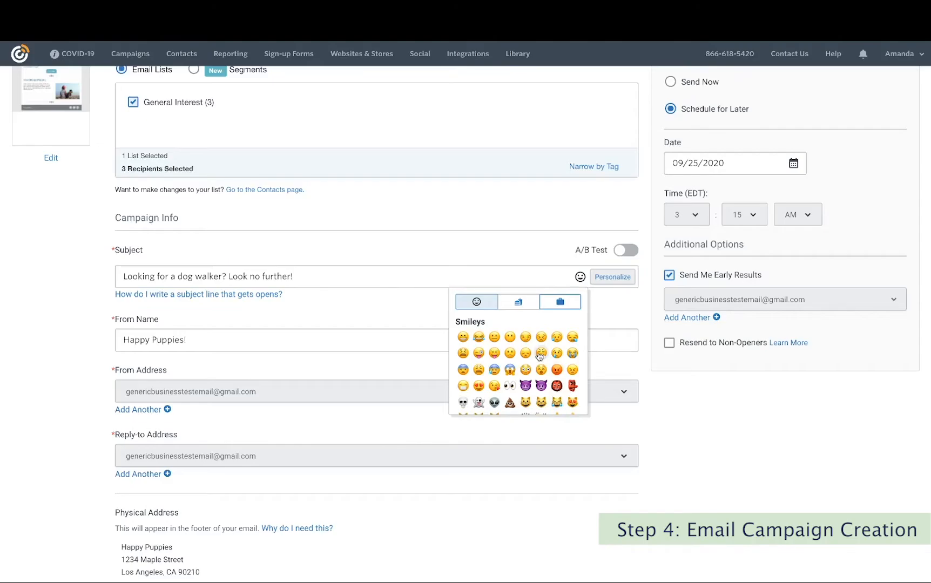
scroll(539, 355, down, 1)
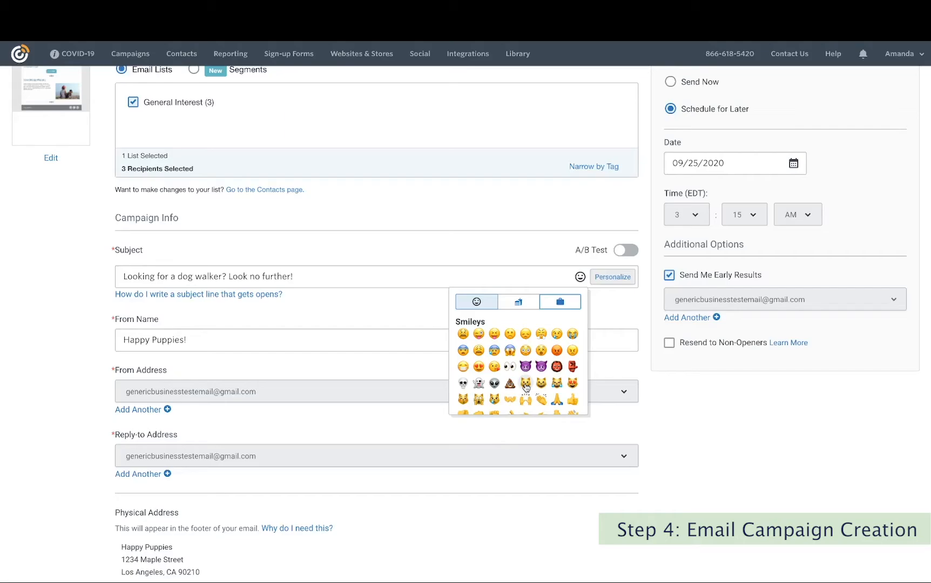
scroll(526, 387, down, 1)
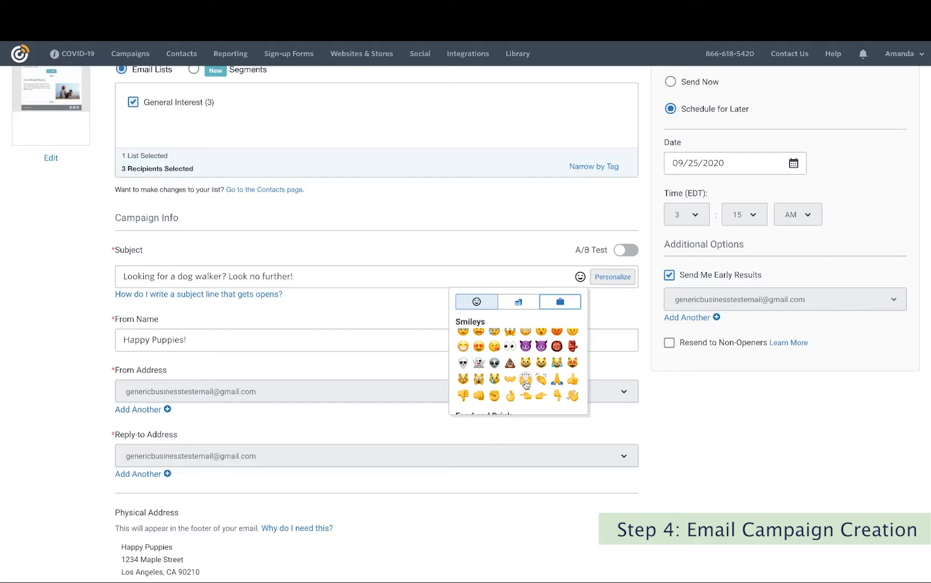
click(525, 381)
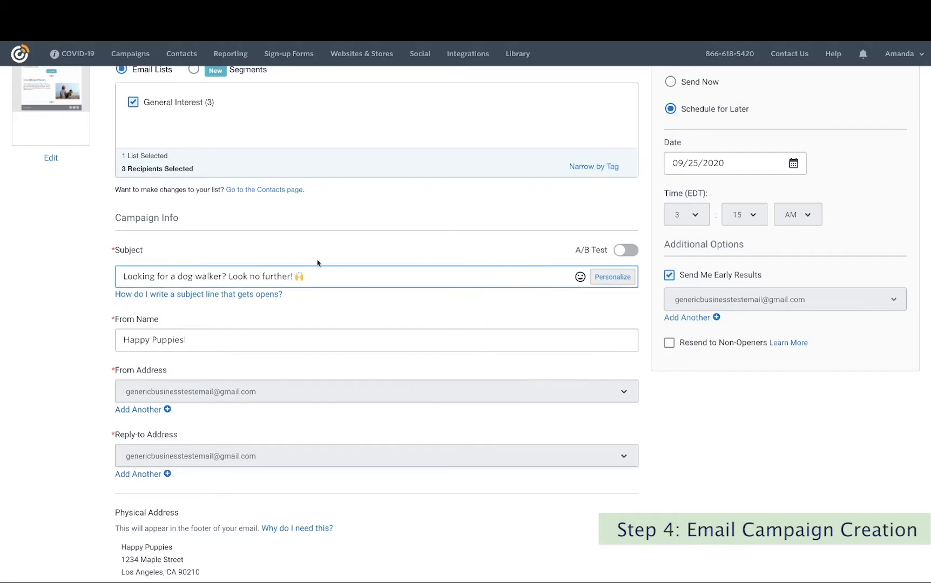
Re-enable A/B testing and fill subject B with subject A's text minus the emoji.
click(628, 249)
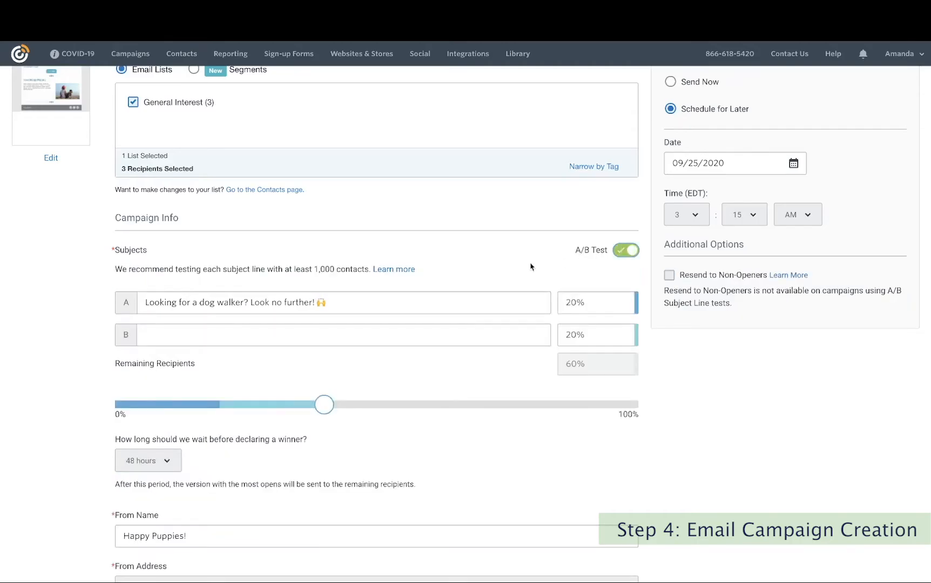
drag(349, 300, 103, 299)
key(ctrl+c)
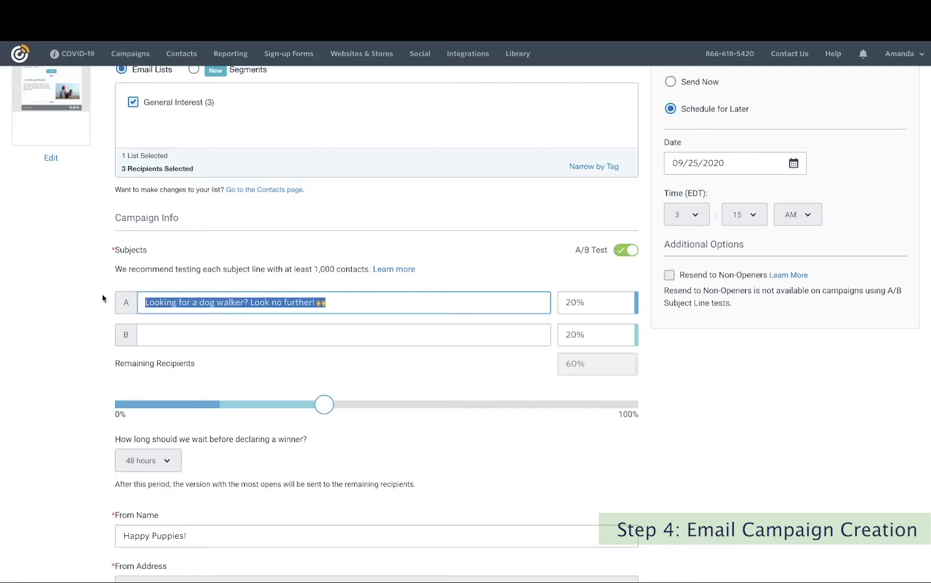
click(186, 335)
key(ctrl+v)
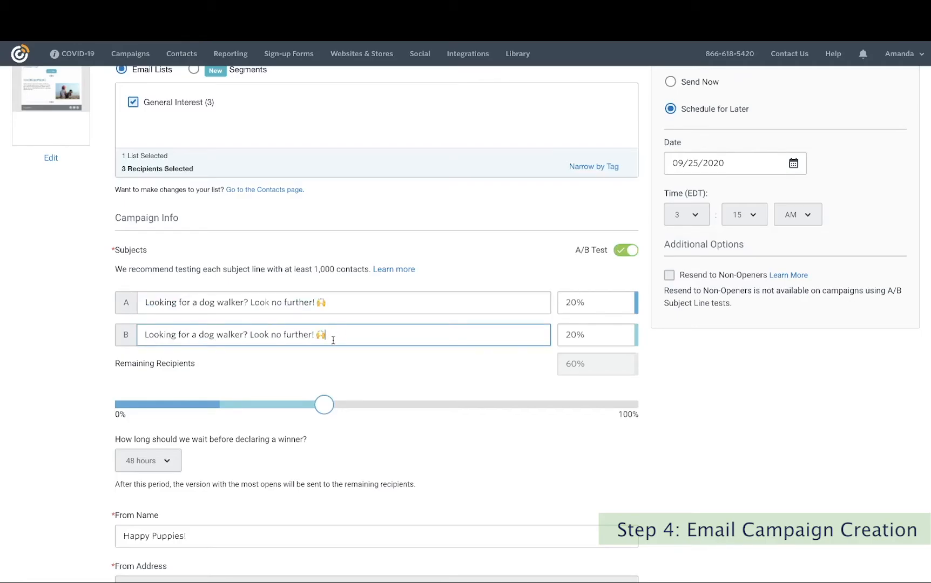
key(BackSpace)
Set subject A and subject B to 50% of recipients each.
click(600, 304)
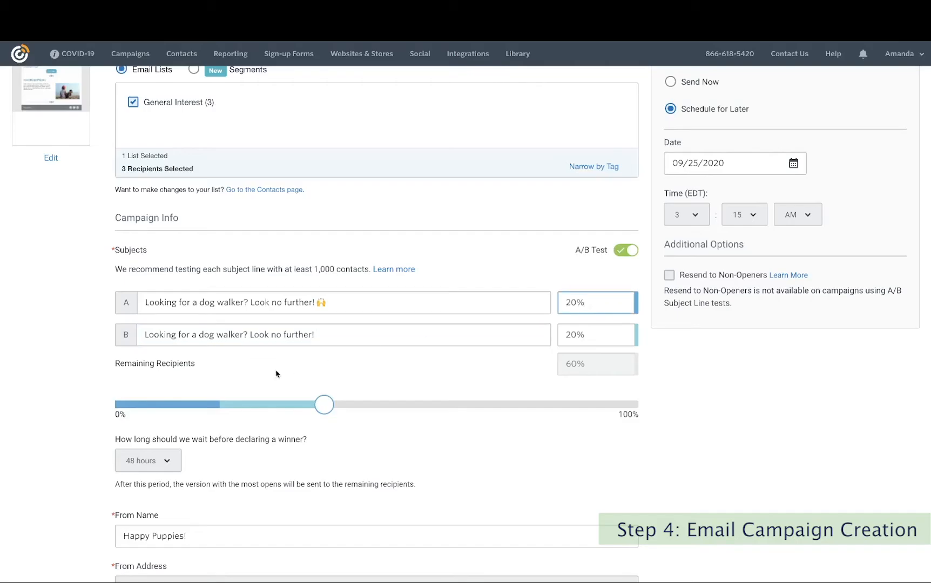
drag(592, 304, 554, 306)
text(50)
click(606, 335)
drag(606, 334, 559, 335)
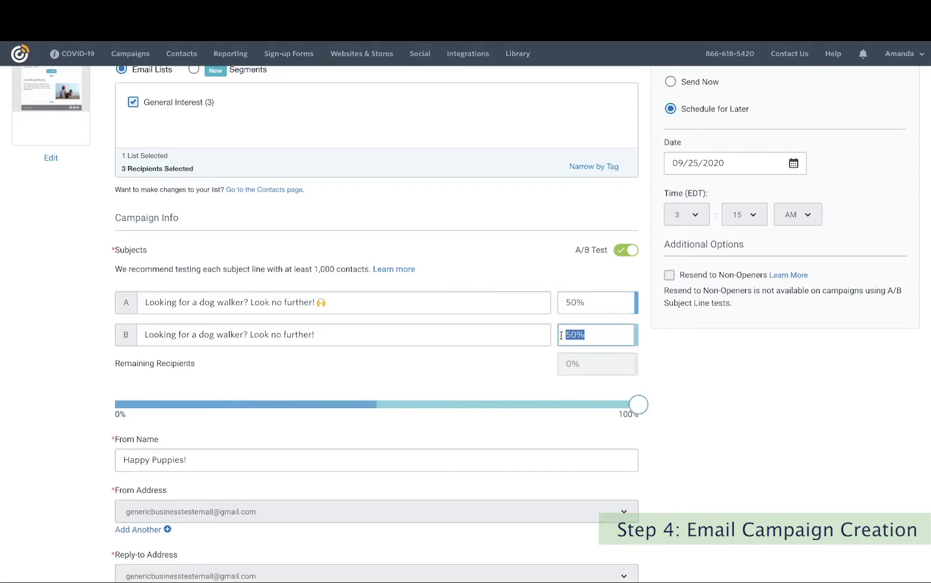
click(722, 374)
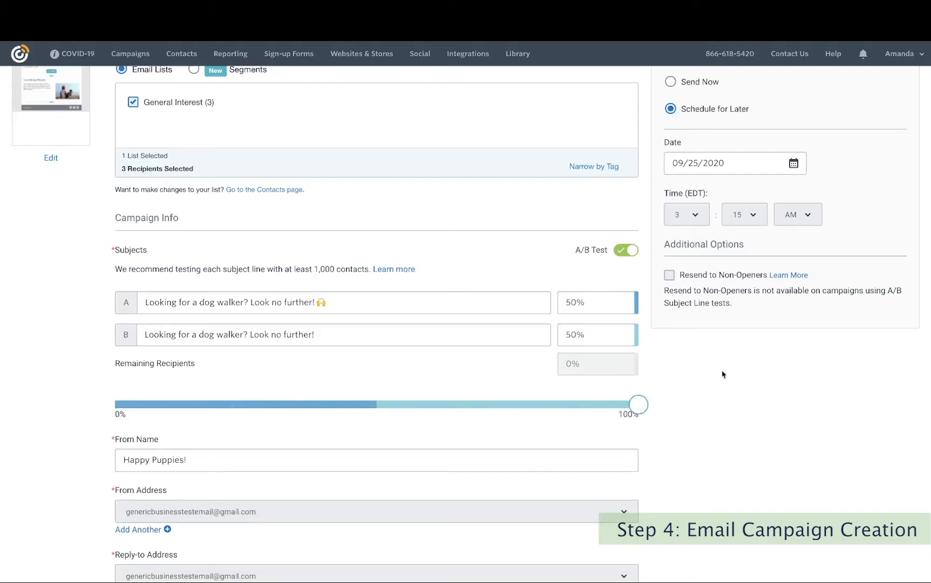
Open Narrow by Tag under the email list box to see the Big Dog and Small dogs tags.
scroll(722, 374, down, 1)
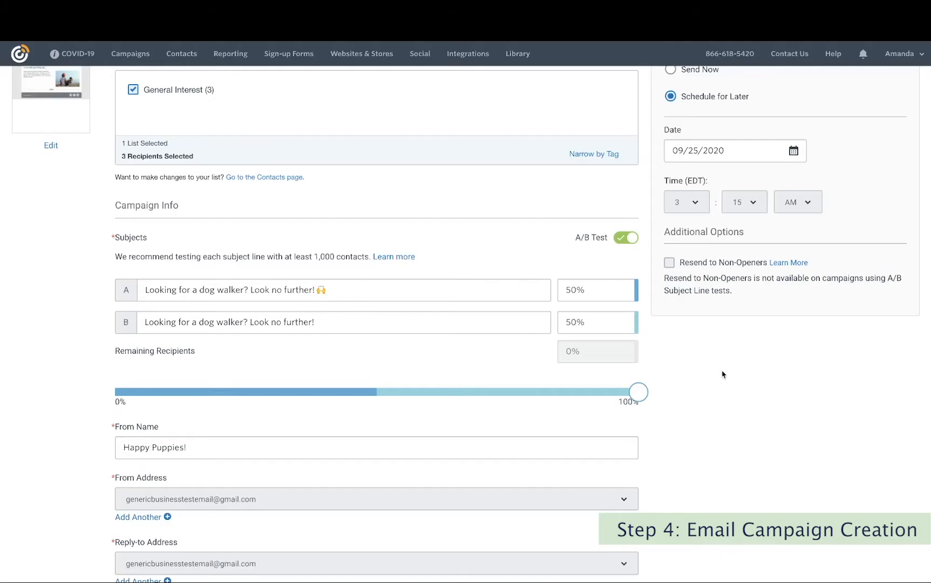
scroll(722, 374, down, 1)
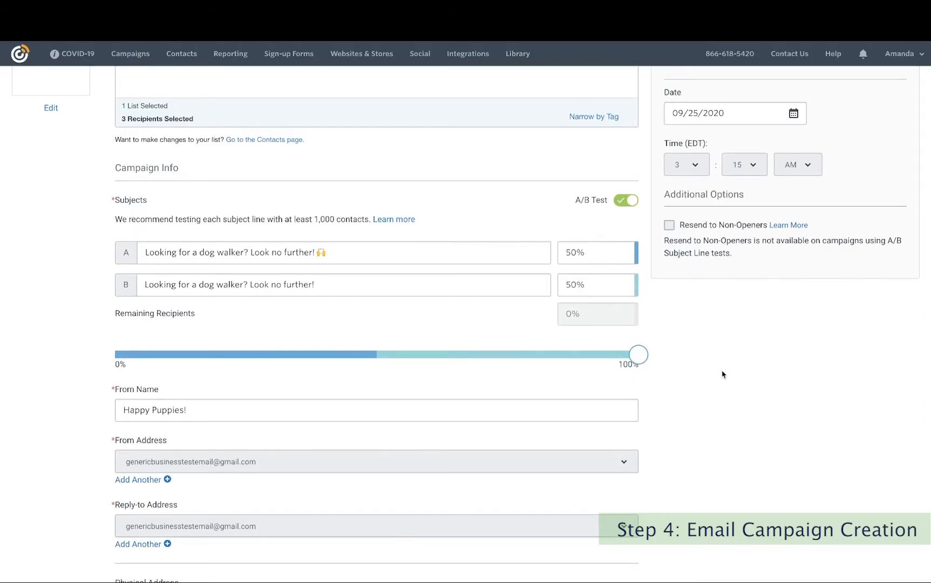
scroll(722, 374, down, 1)
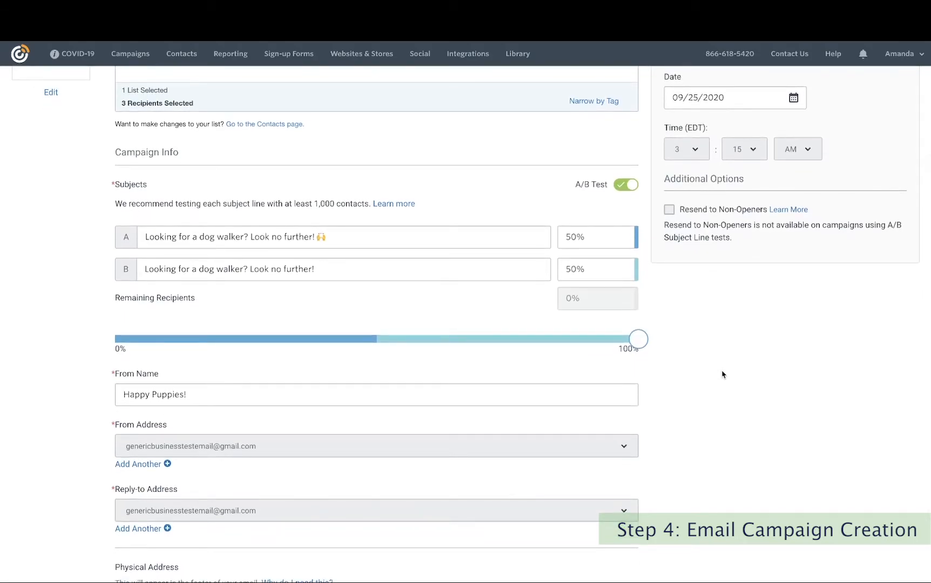
scroll(722, 374, down, 2)
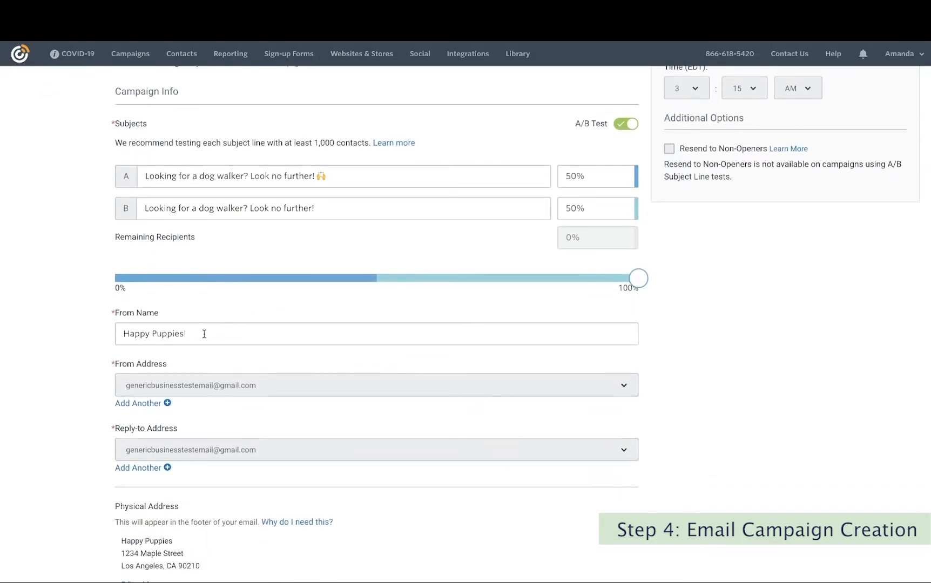
scroll(204, 334, up, 1)
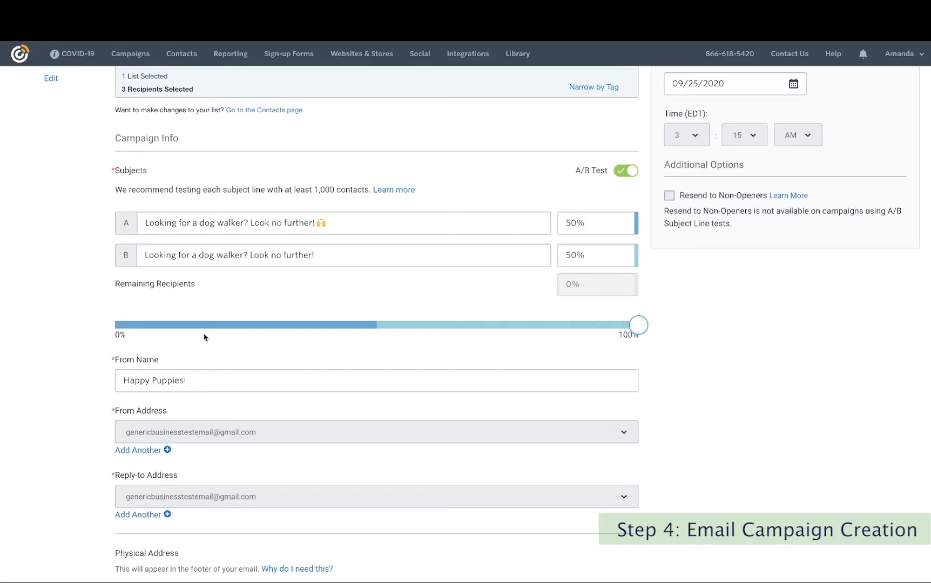
scroll(204, 336, down, 2)
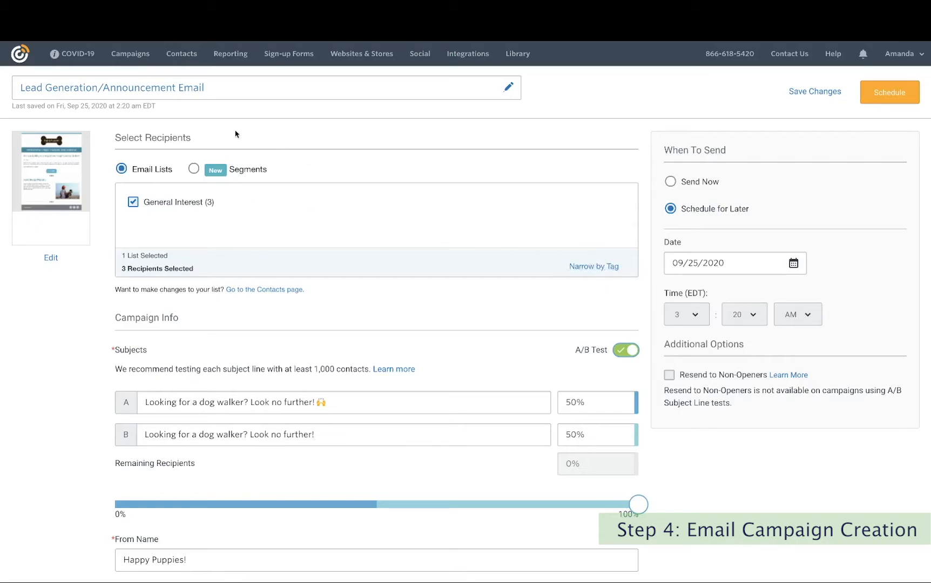
click(613, 270)
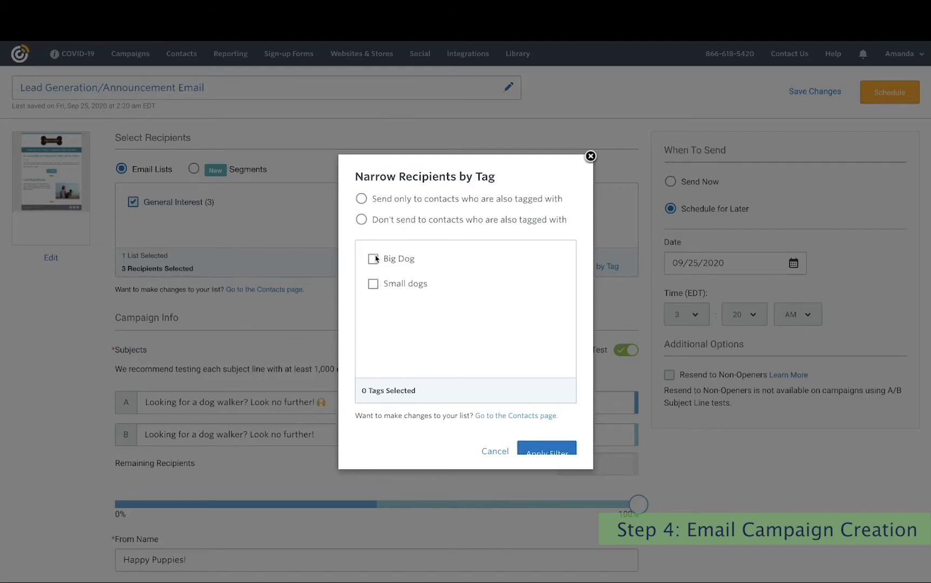
Dismiss the tag filter, set When To Send to Send Now, and confirm sending immediately.
click(590, 156)
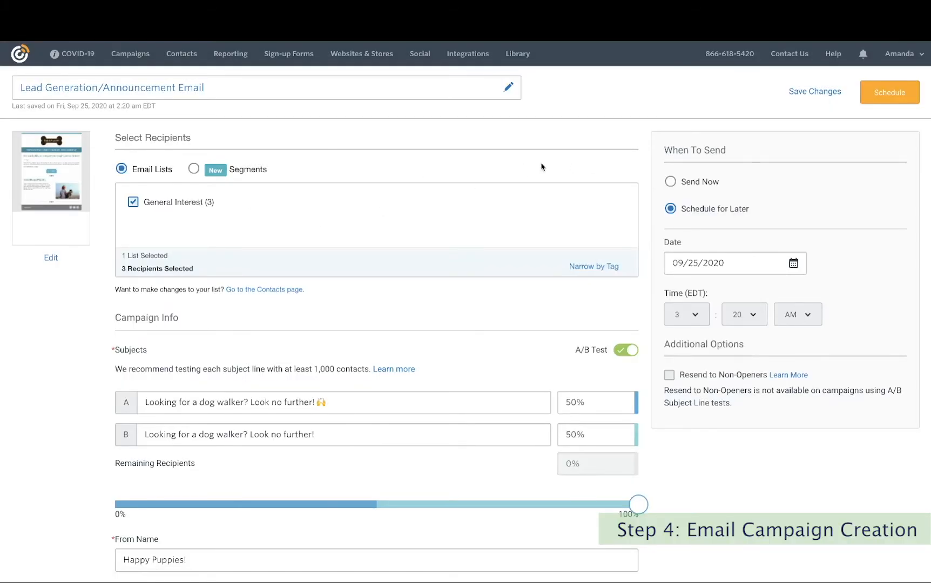
click(672, 183)
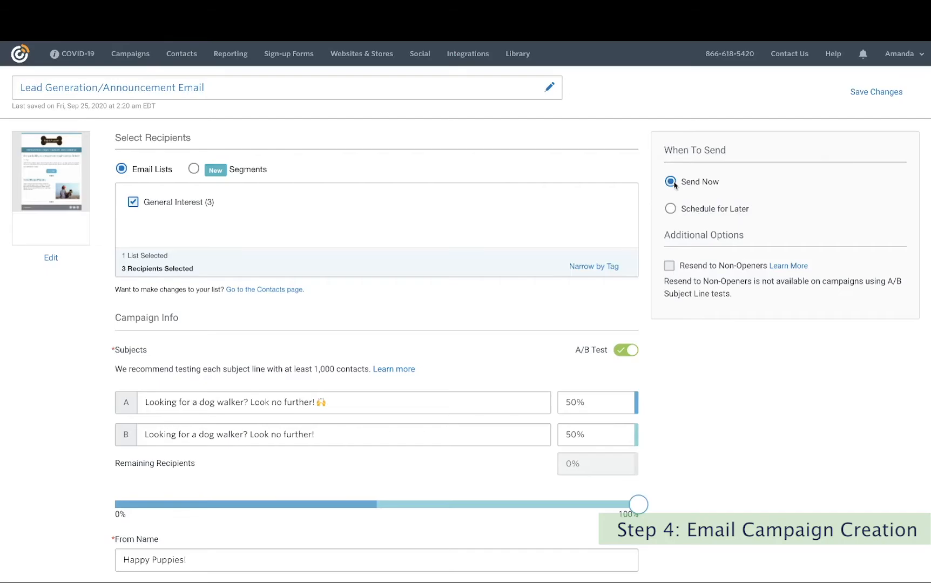
click(671, 210)
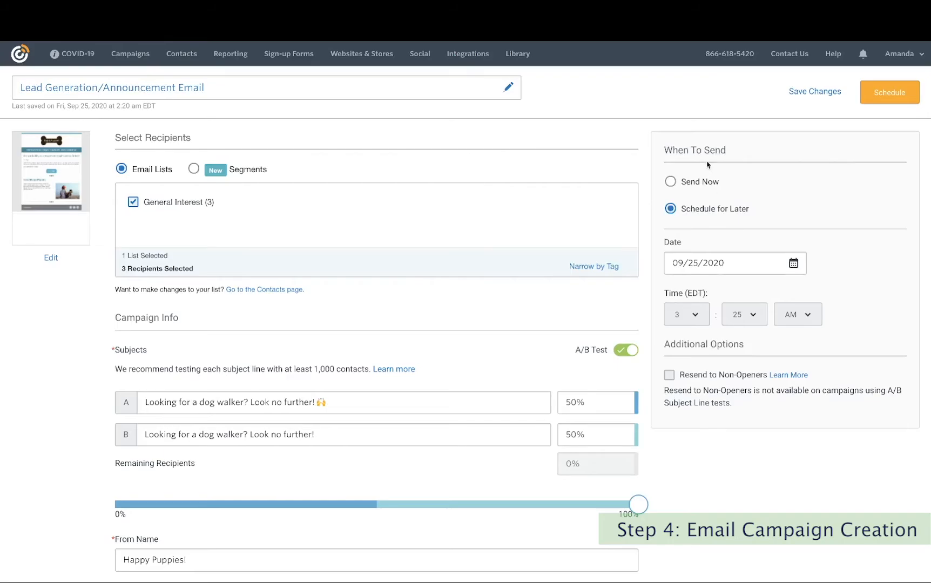
click(671, 182)
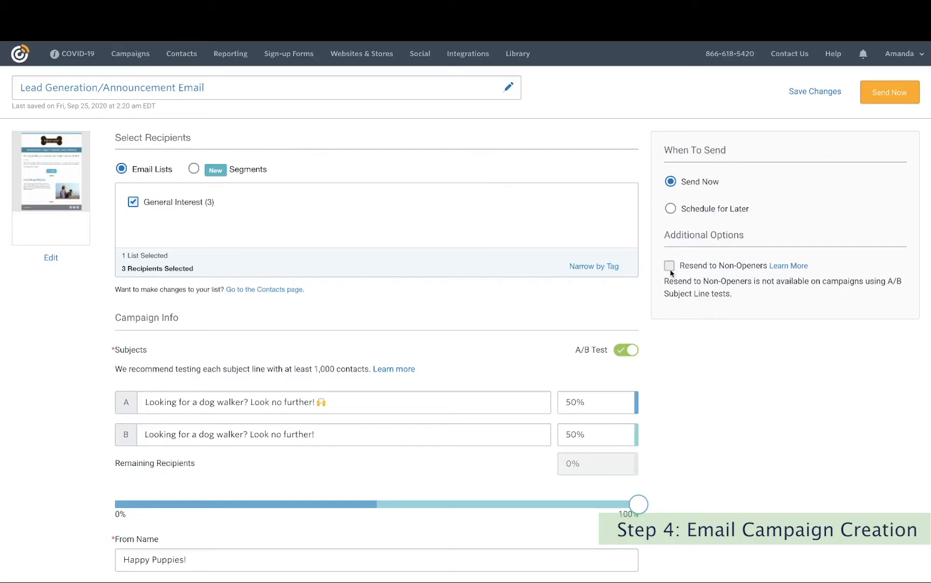
click(889, 93)
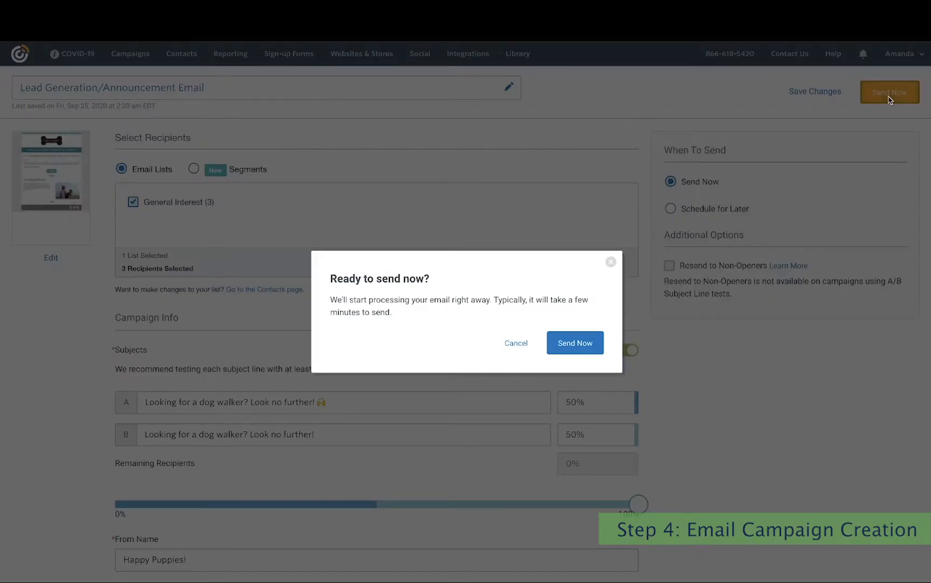
click(580, 348)
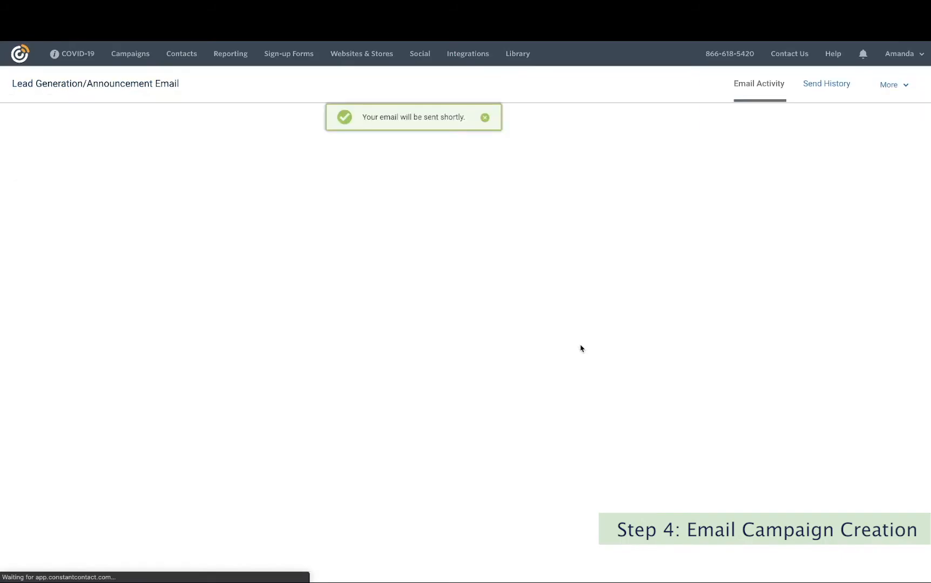
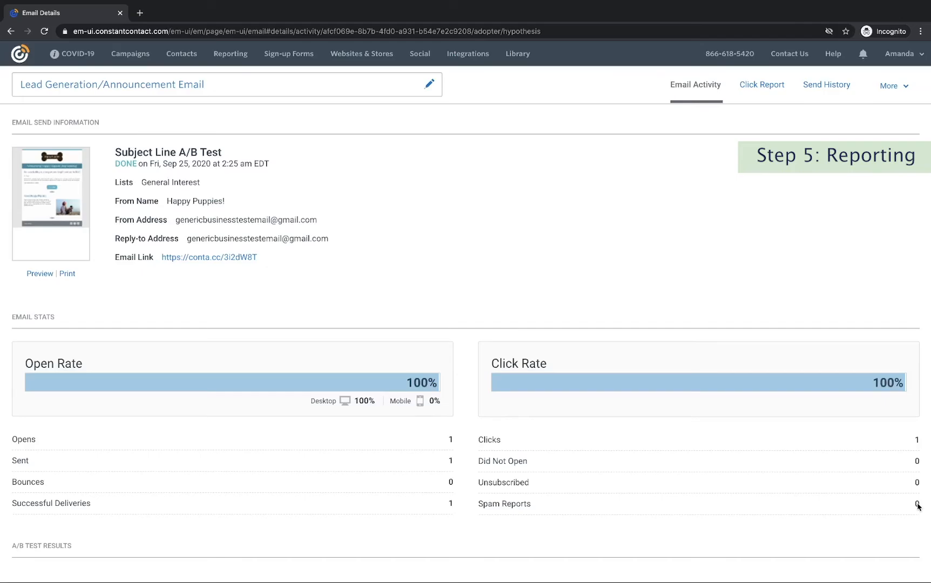
Scroll down to the subject line A/B Test Results below the 100% open and click rates.
scroll(918, 506, down, 2)
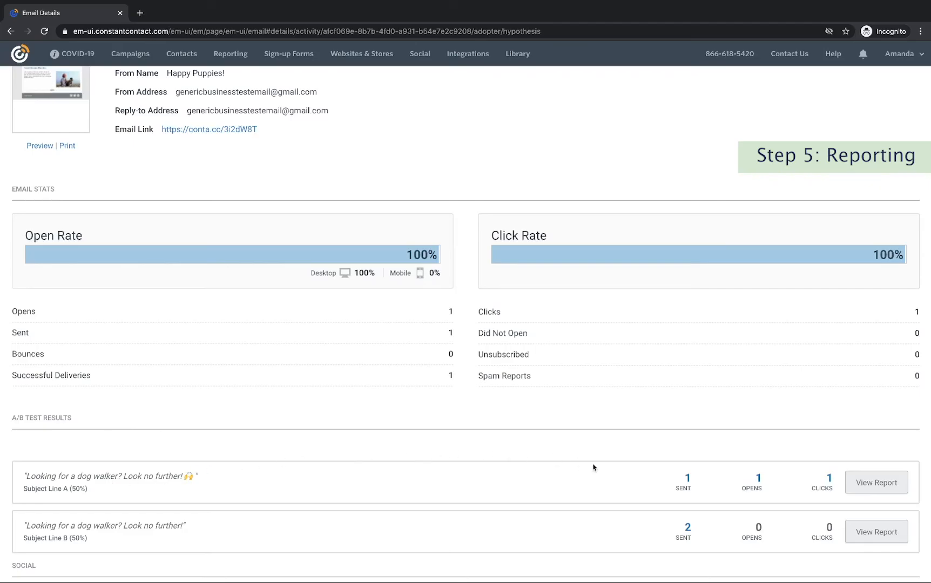
Open the Subject Line A sent-recipients report and show the options menu for its one contact.
click(870, 483)
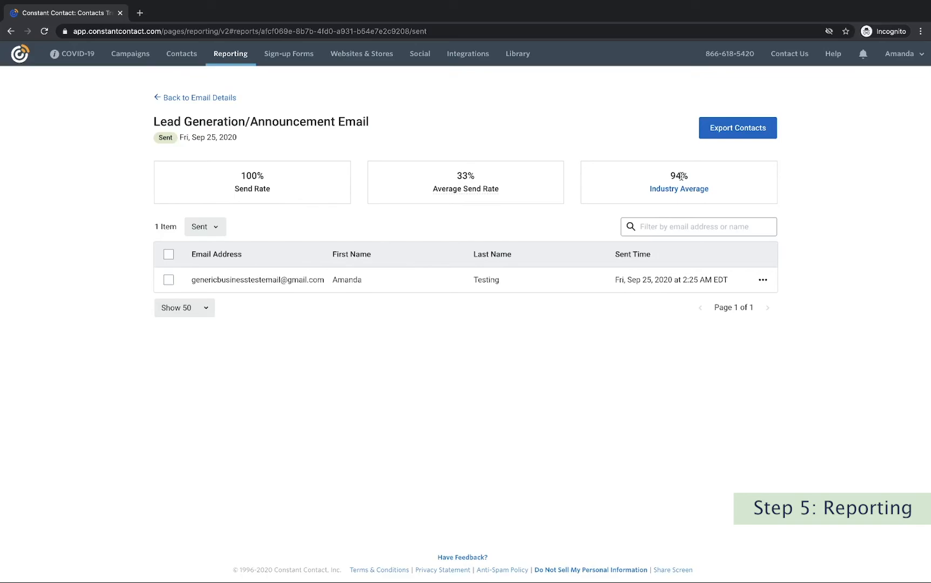
click(761, 280)
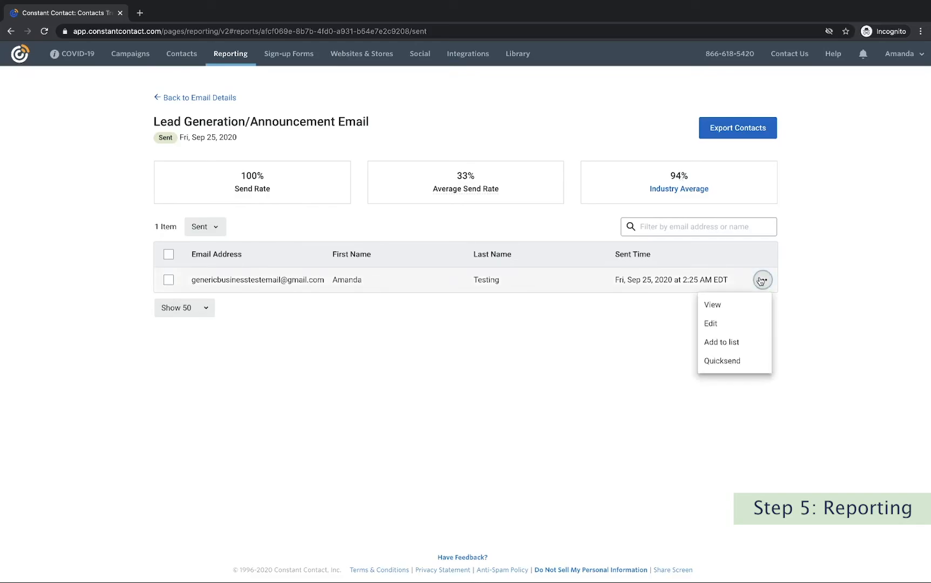
click(739, 303)
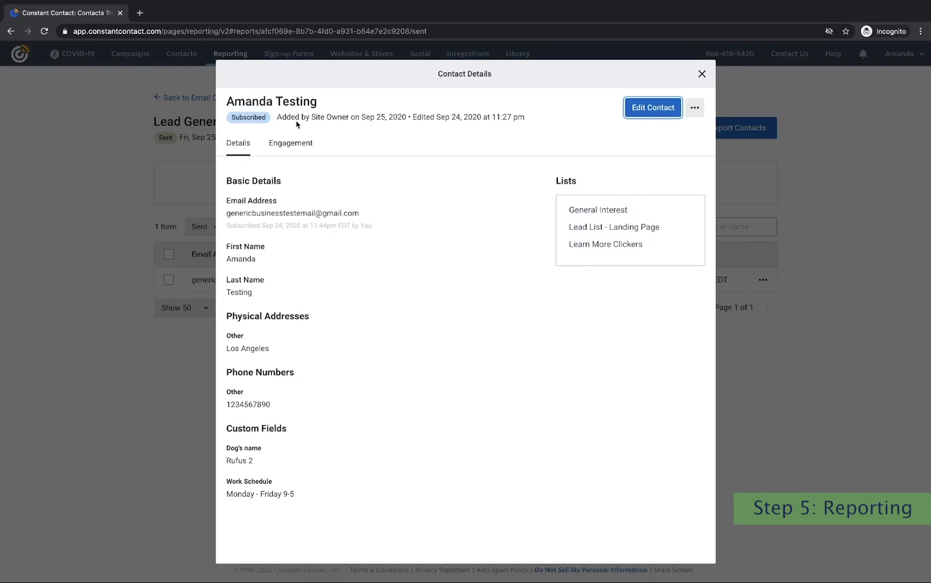
click(288, 145)
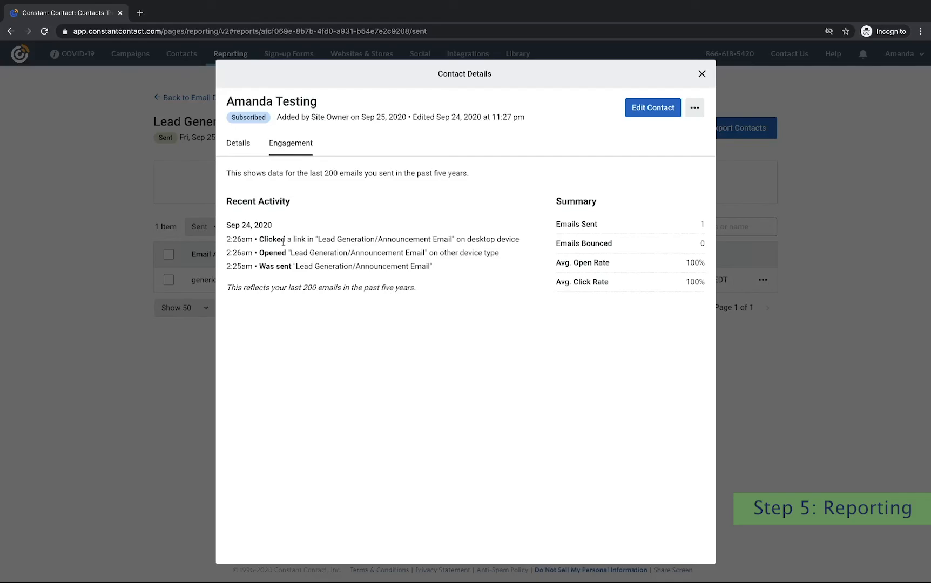
click(237, 147)
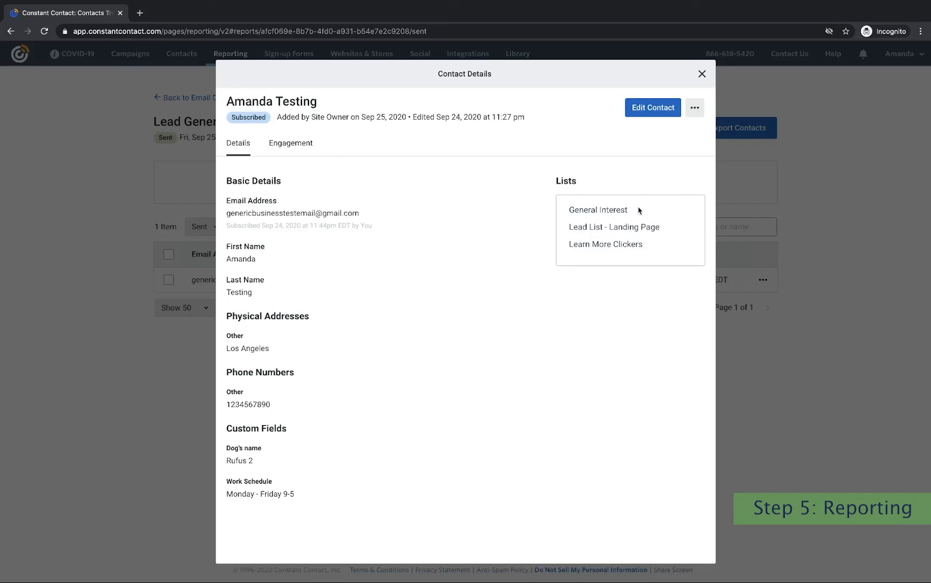
click(696, 108)
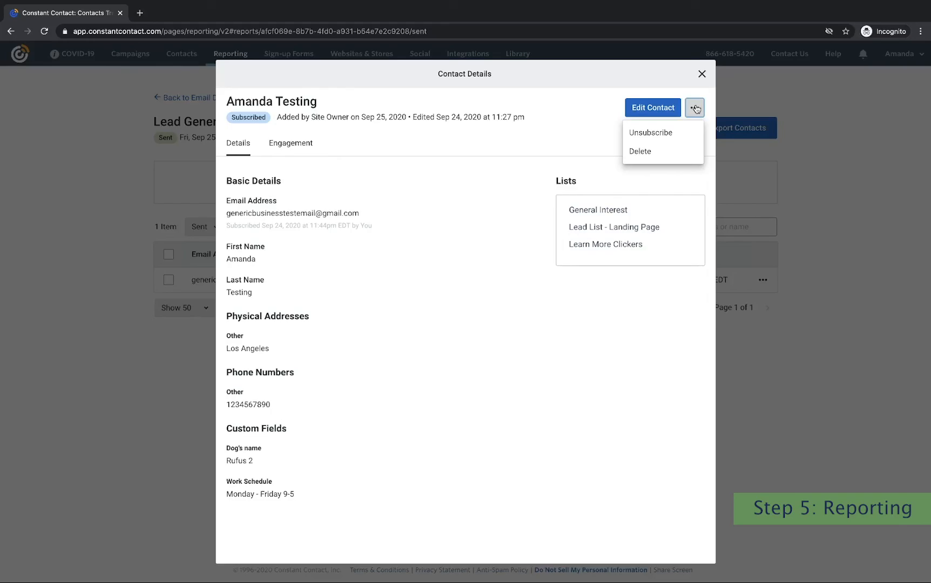
click(702, 74)
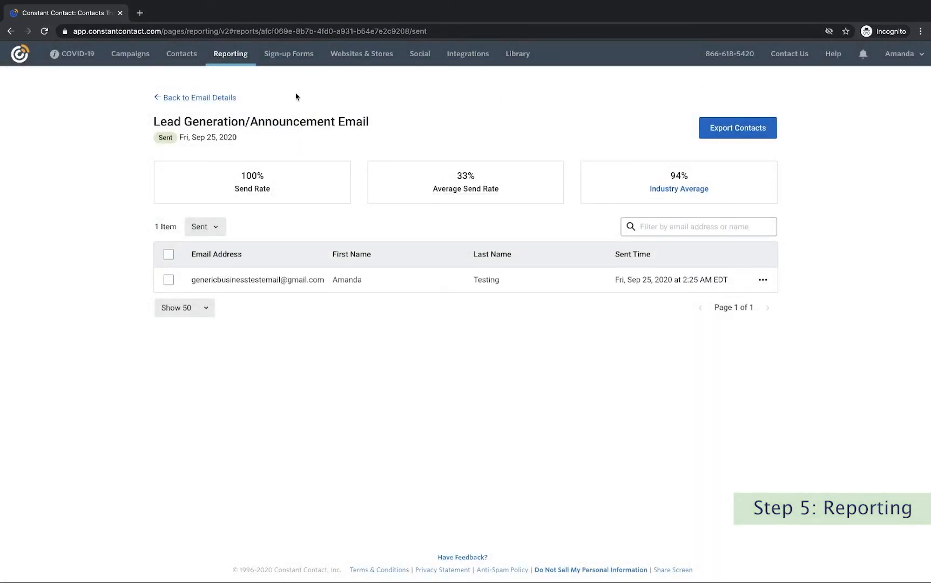
Check the General Interest, Lead List - Landing Page and Learn More Clickers contact lists, then open the 12-month Reporting overview.
click(216, 98)
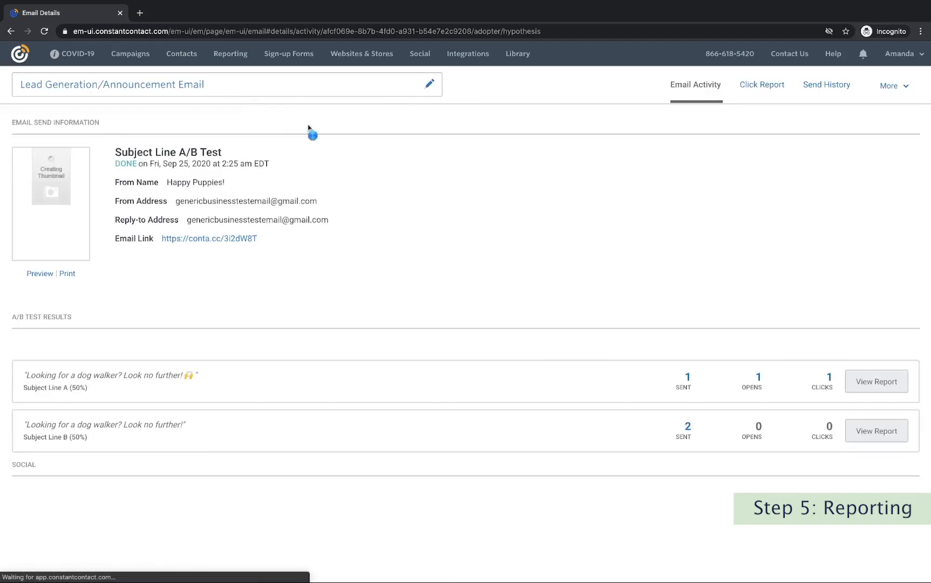
click(181, 62)
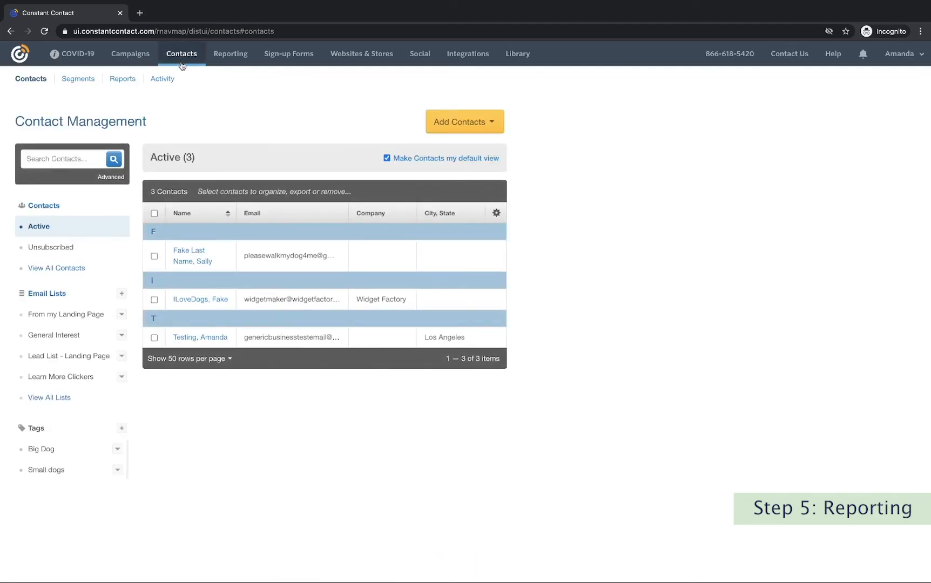
click(91, 342)
click(90, 356)
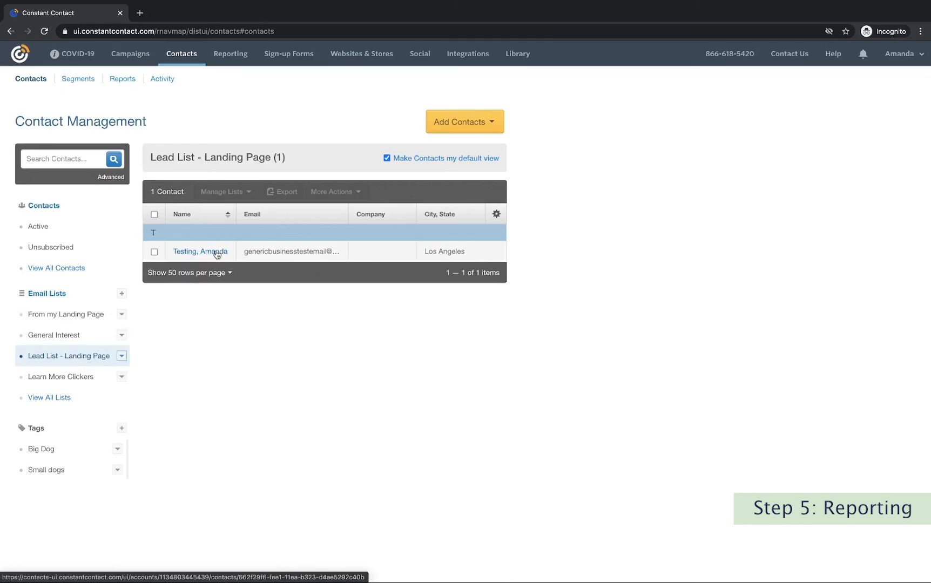
click(94, 382)
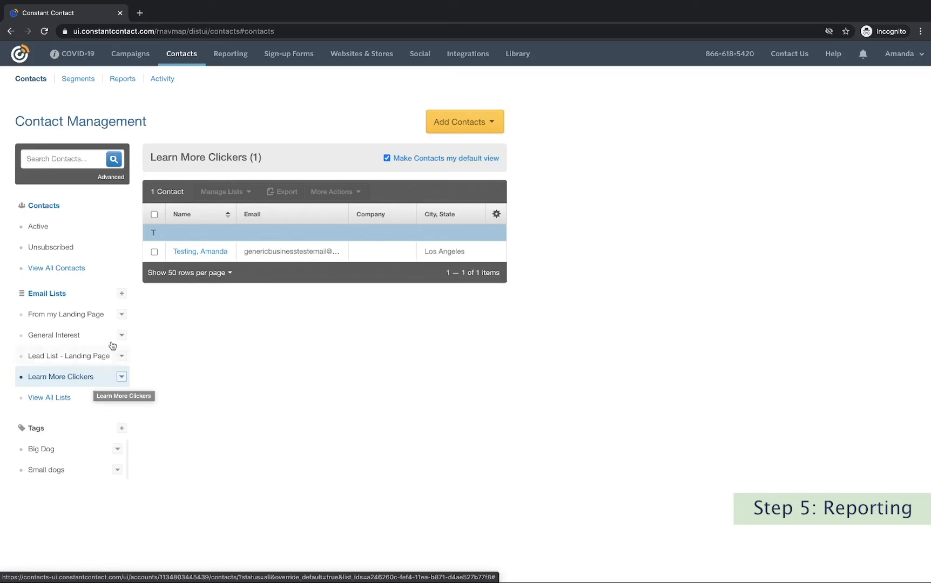
click(228, 53)
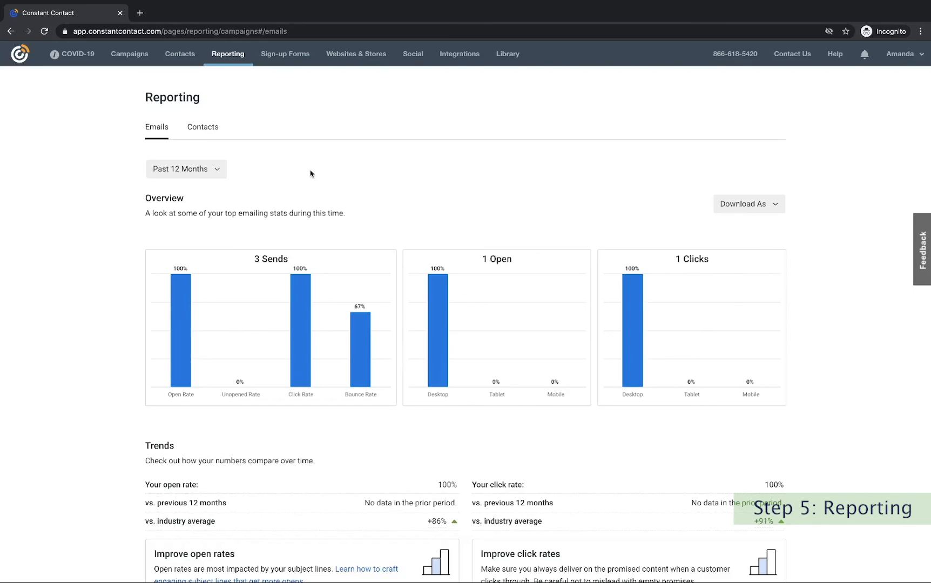
click(218, 170)
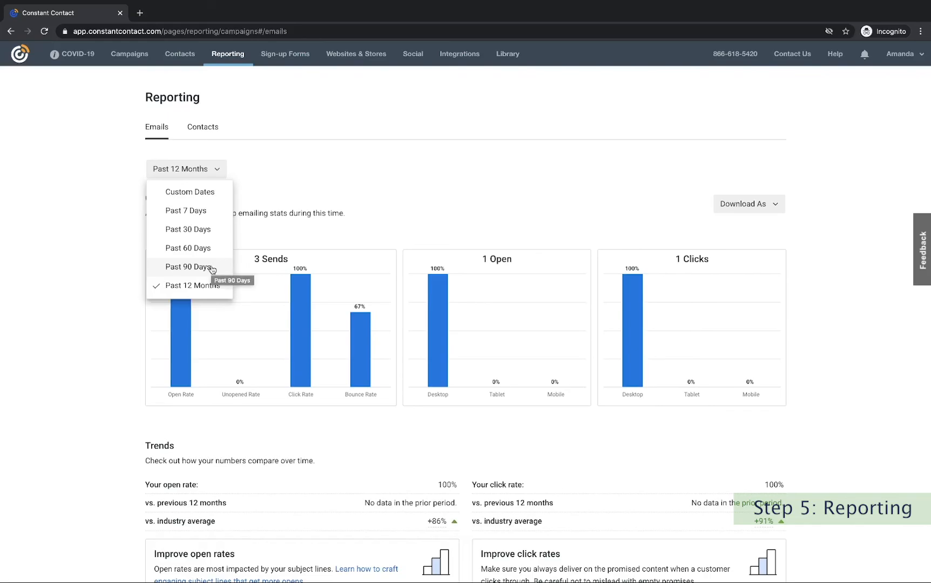
click(296, 199)
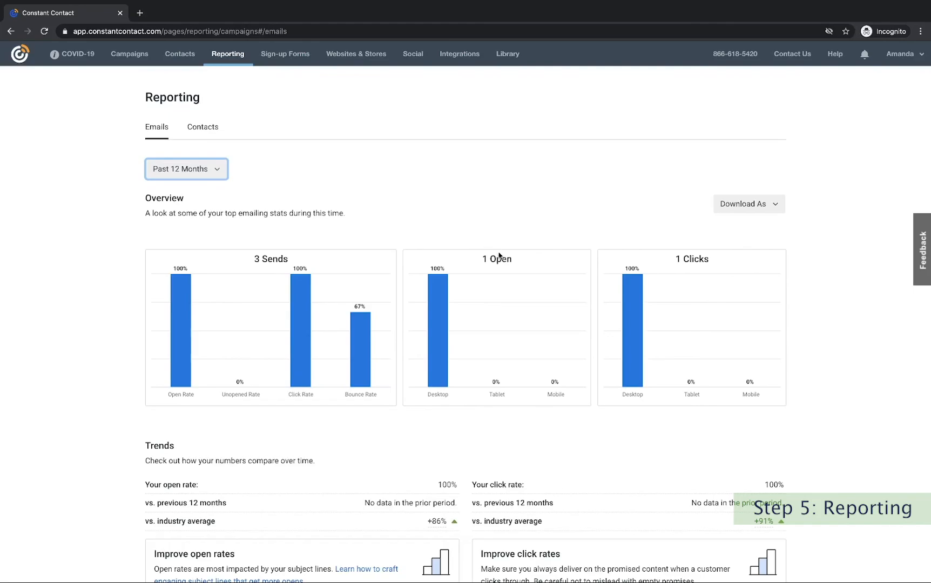
mouse_move(440, 312)
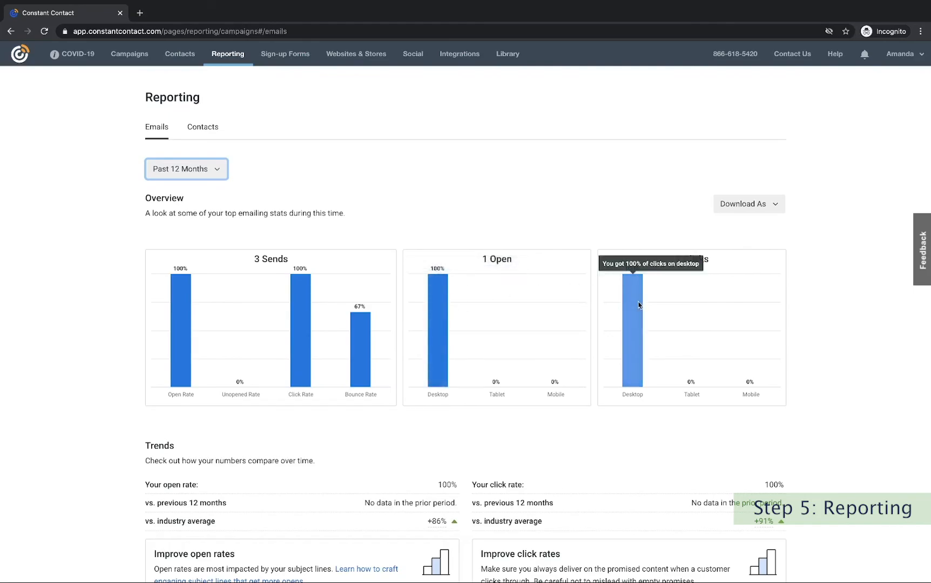
mouse_move(496, 386)
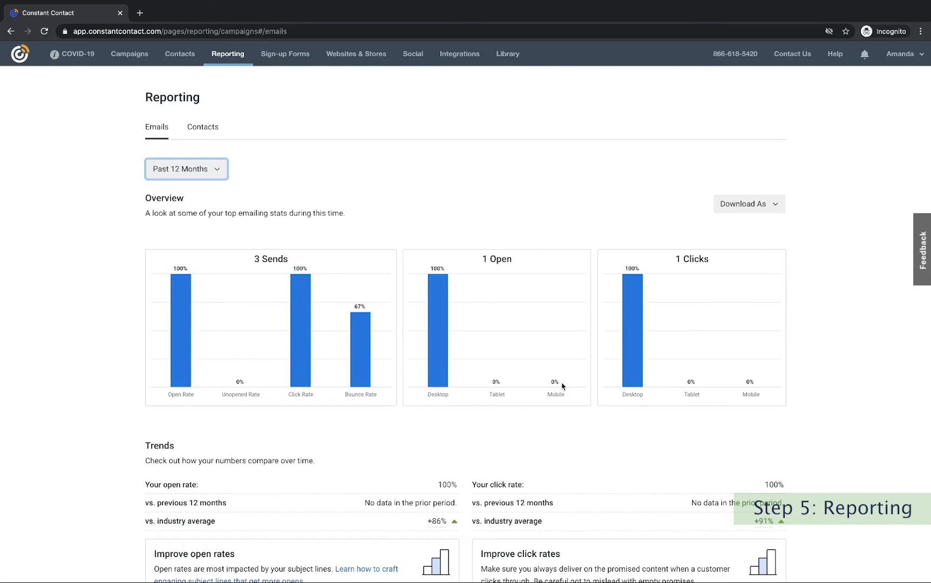
key(Tab)
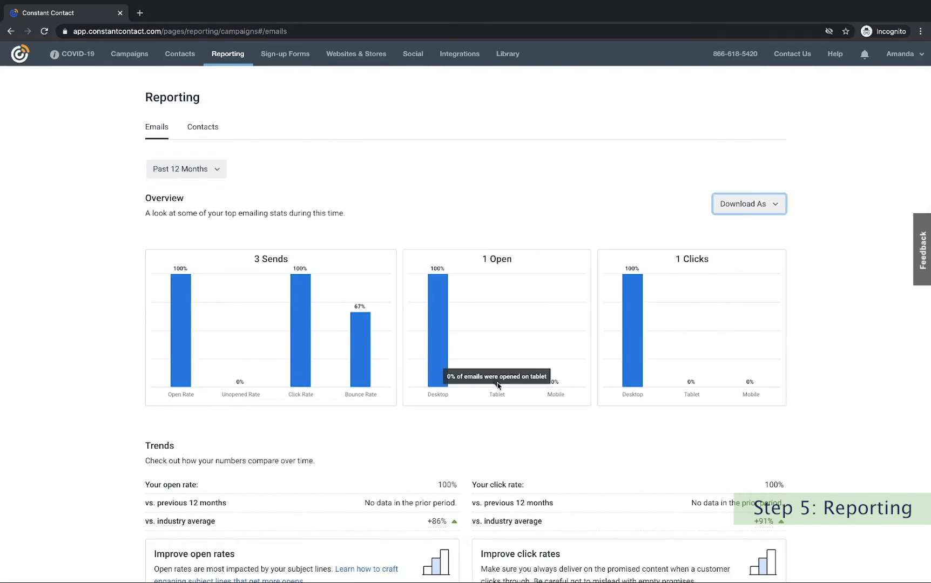
Open the Lead Generation/Announcement Email - B details from the Campaigns Sent table.
scroll(498, 385, down, 3)
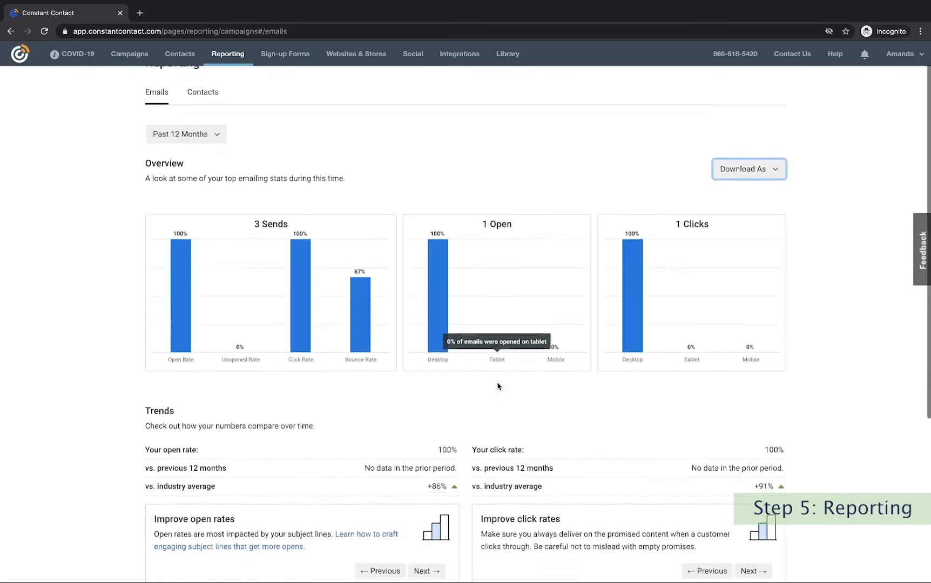
scroll(497, 385, down, 1)
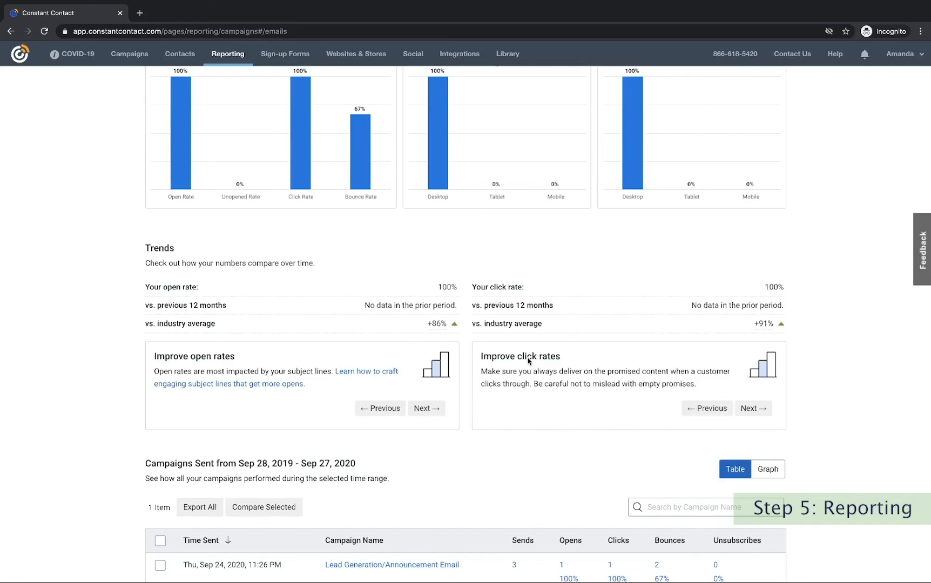
scroll(528, 361, down, 2)
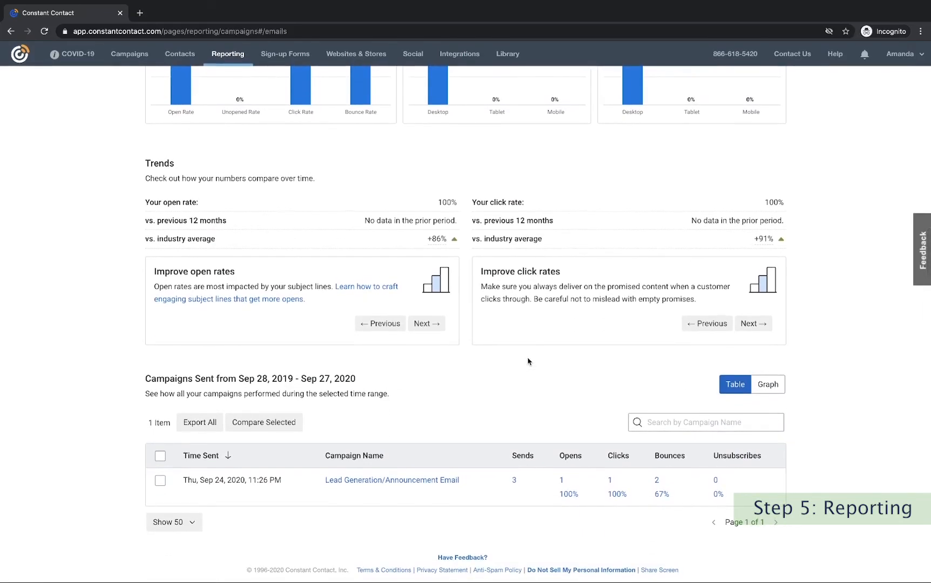
click(435, 482)
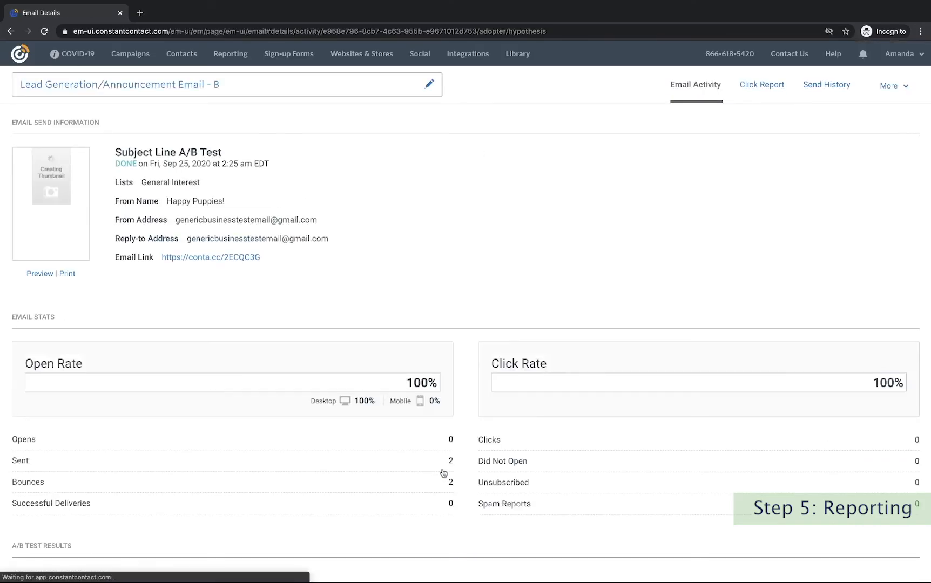
scroll(517, 271, down, 2)
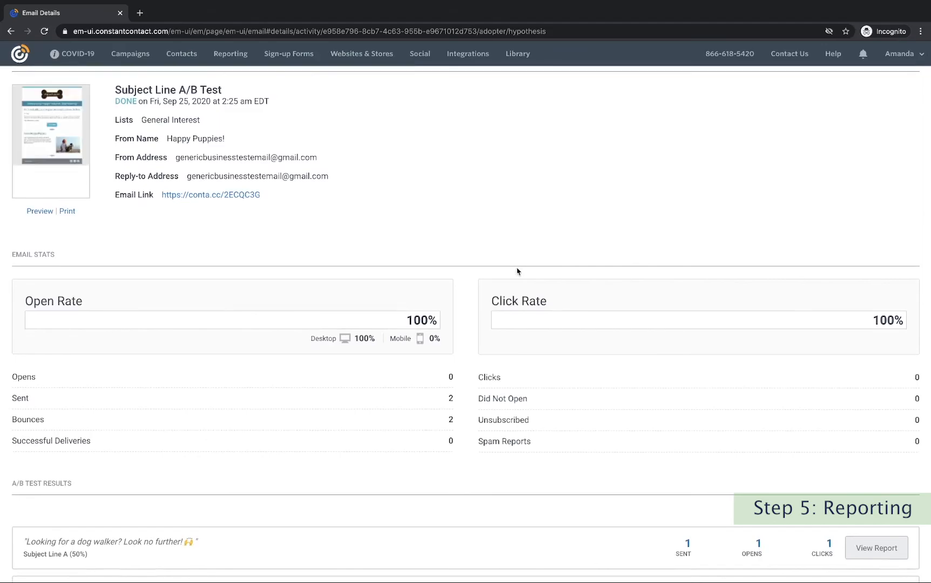
scroll(518, 272, up, 2)
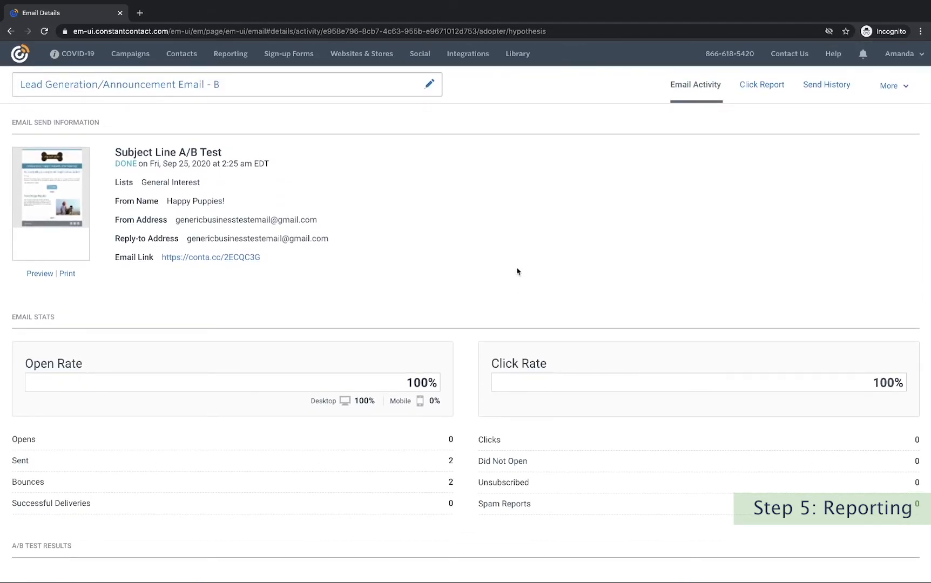